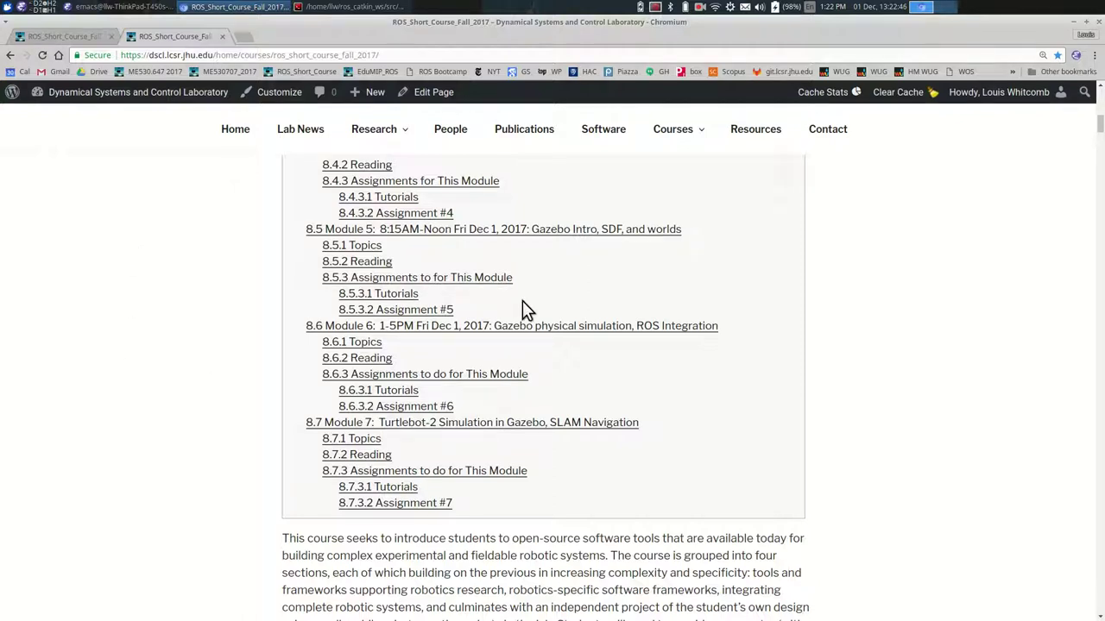
# - Back in the terminal, rerun the edumip_my_robot_gazebo roslaunch command
pyautogui.scroll(1, 522, 300)
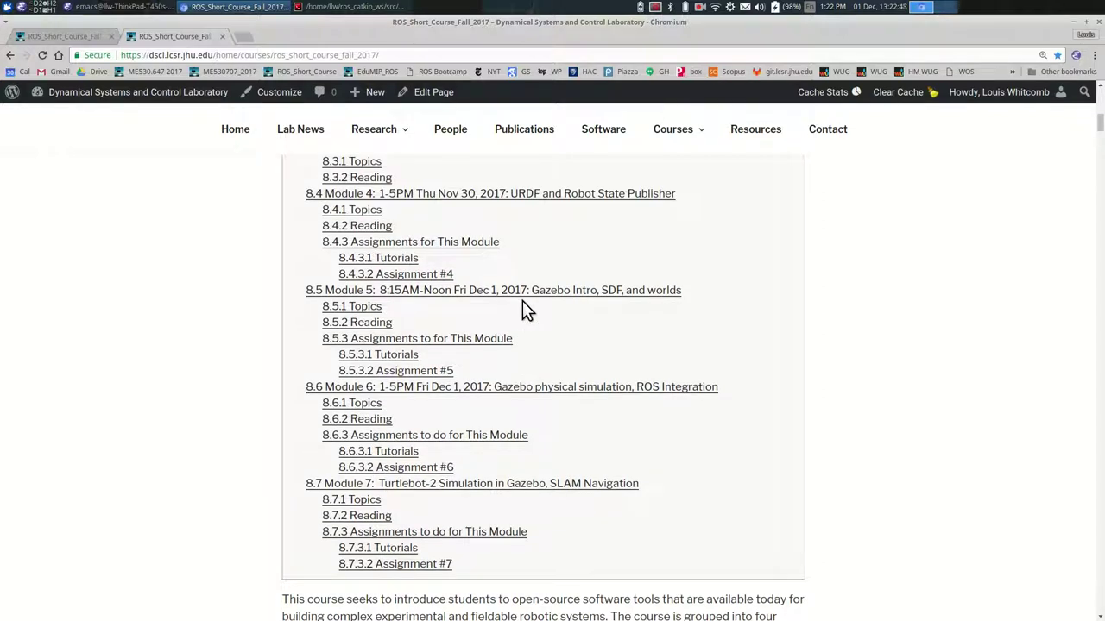
pyautogui.scroll(3, 525, 309)
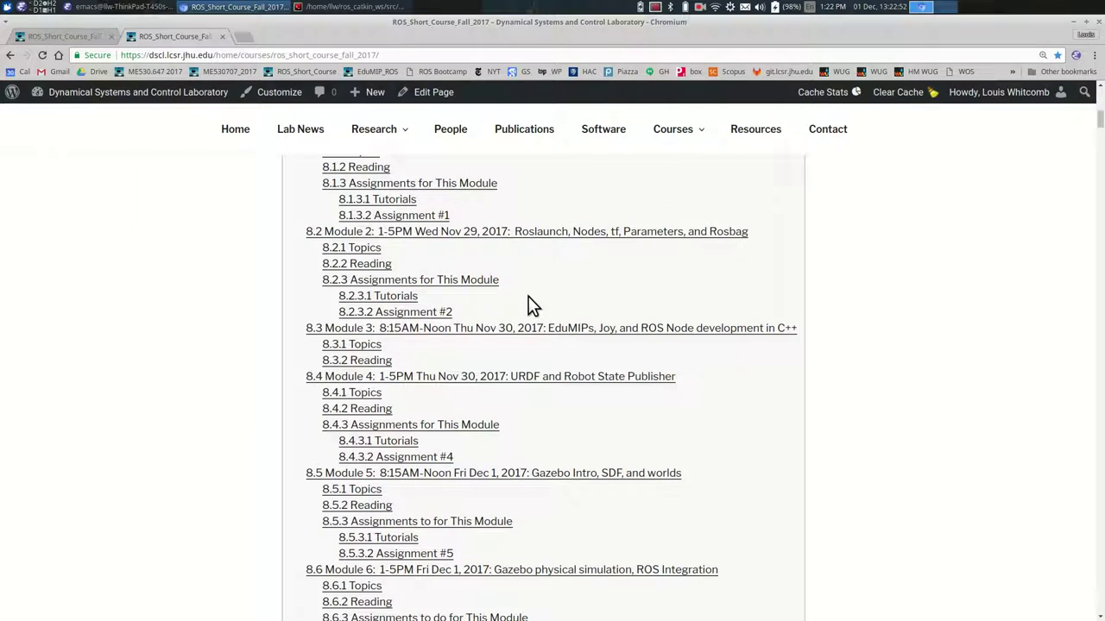
pyautogui.scroll(-1, 528, 300)
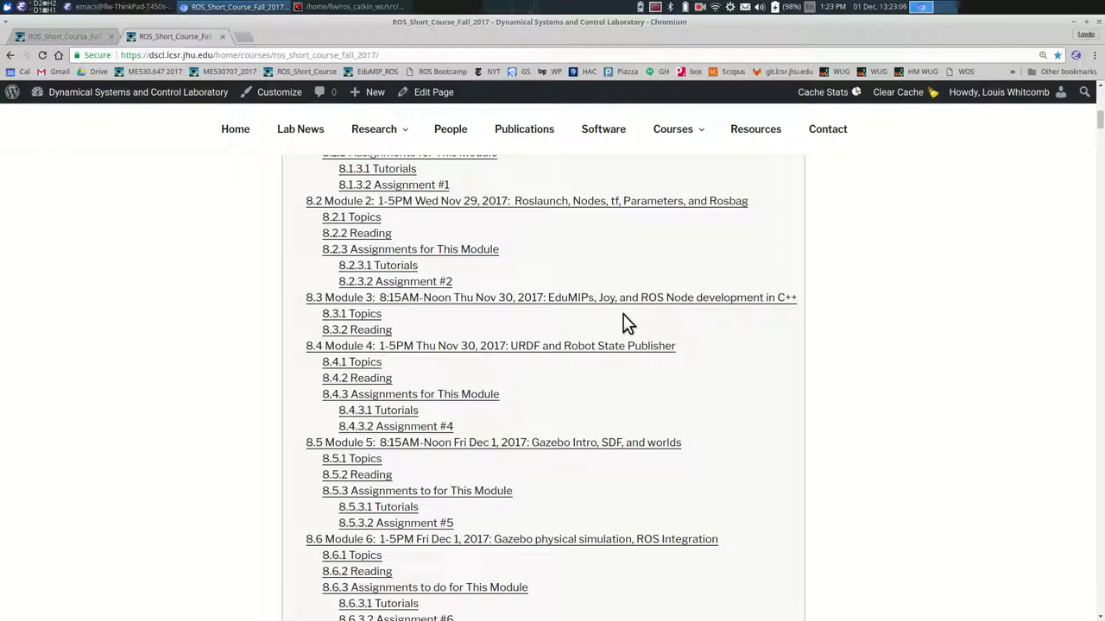
pyautogui.scroll(-1, 627, 322)
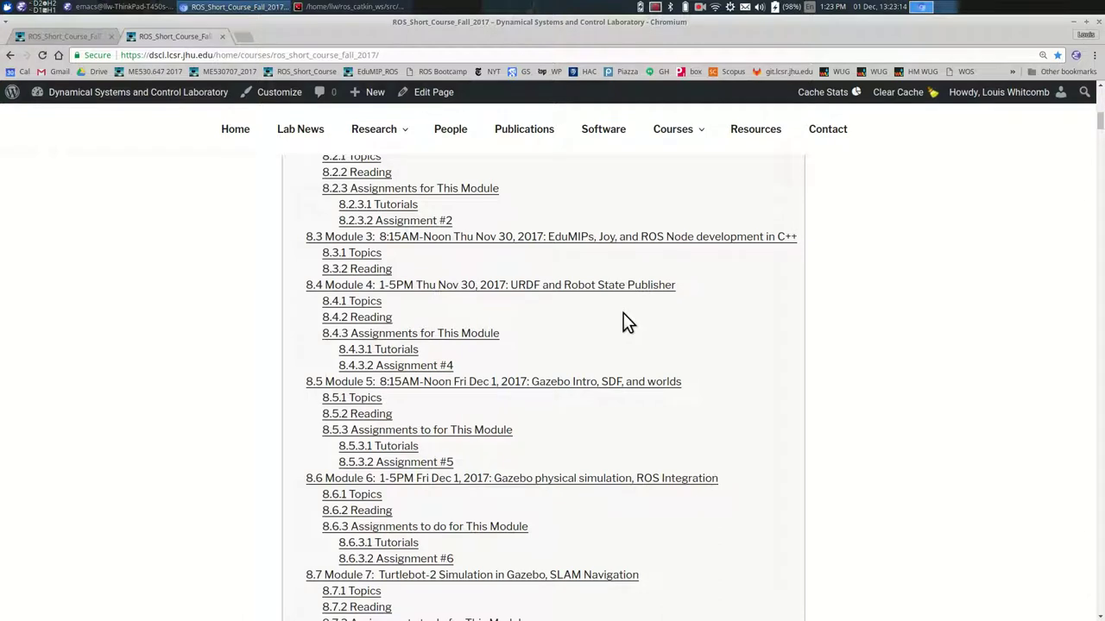
pyautogui.scroll(-1, 628, 321)
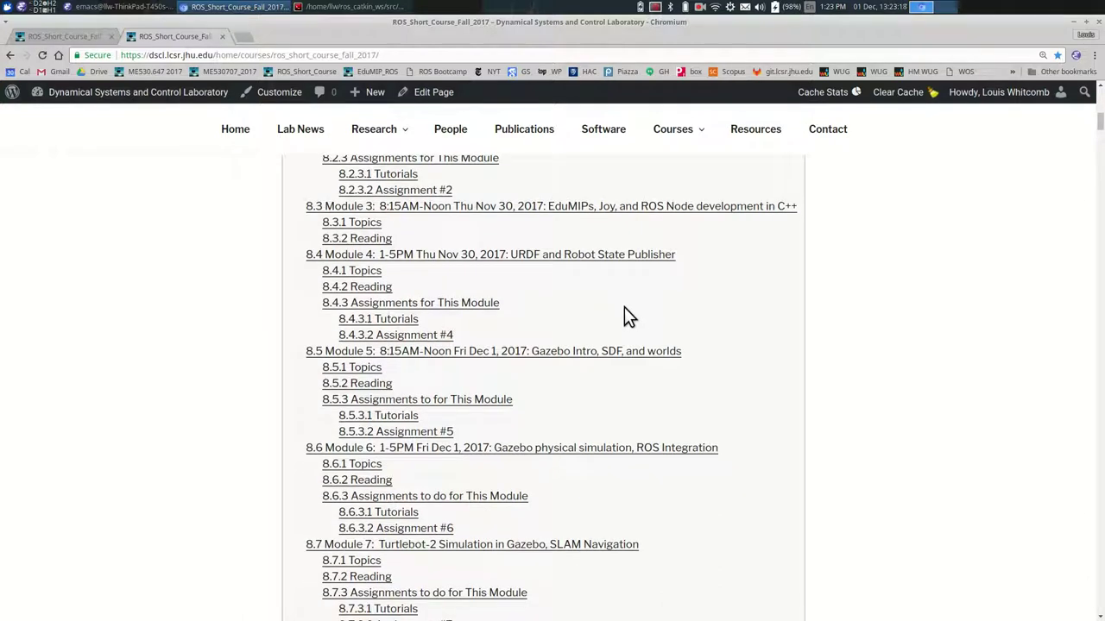
pyautogui.scroll(-1, 628, 317)
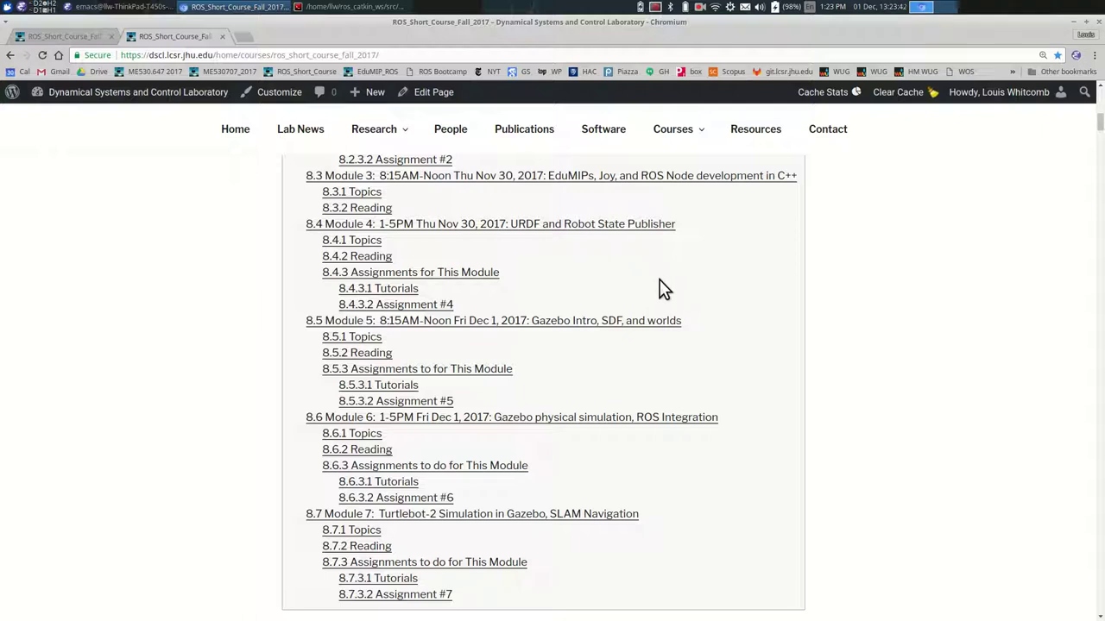
pyautogui.scroll(-1, 653, 273)
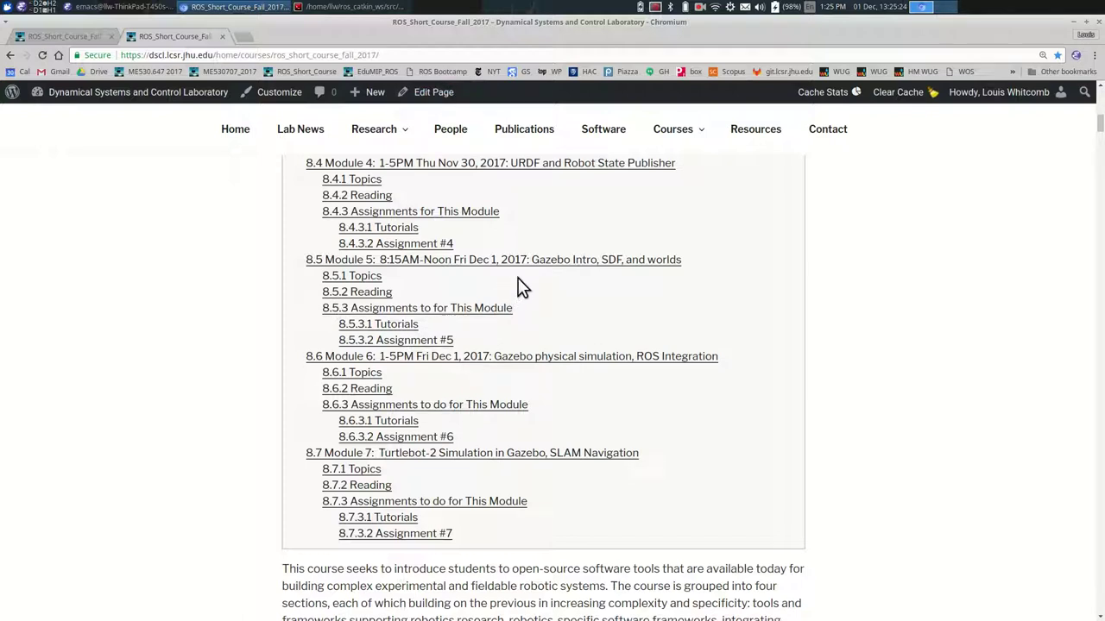
pyautogui.click(371, 7)
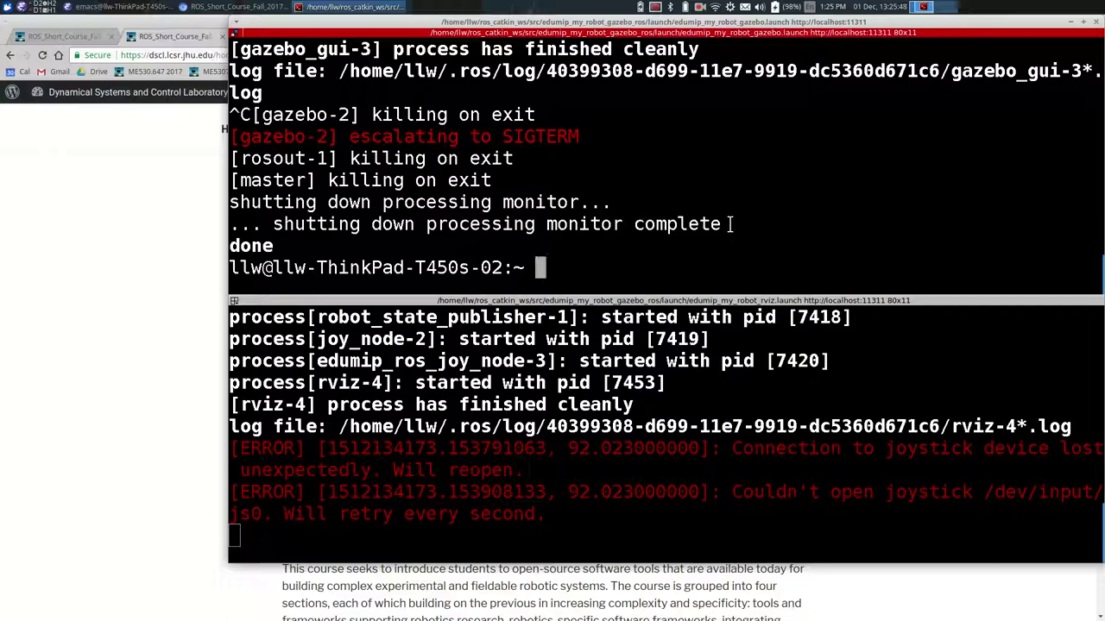
pyautogui.press('Up')
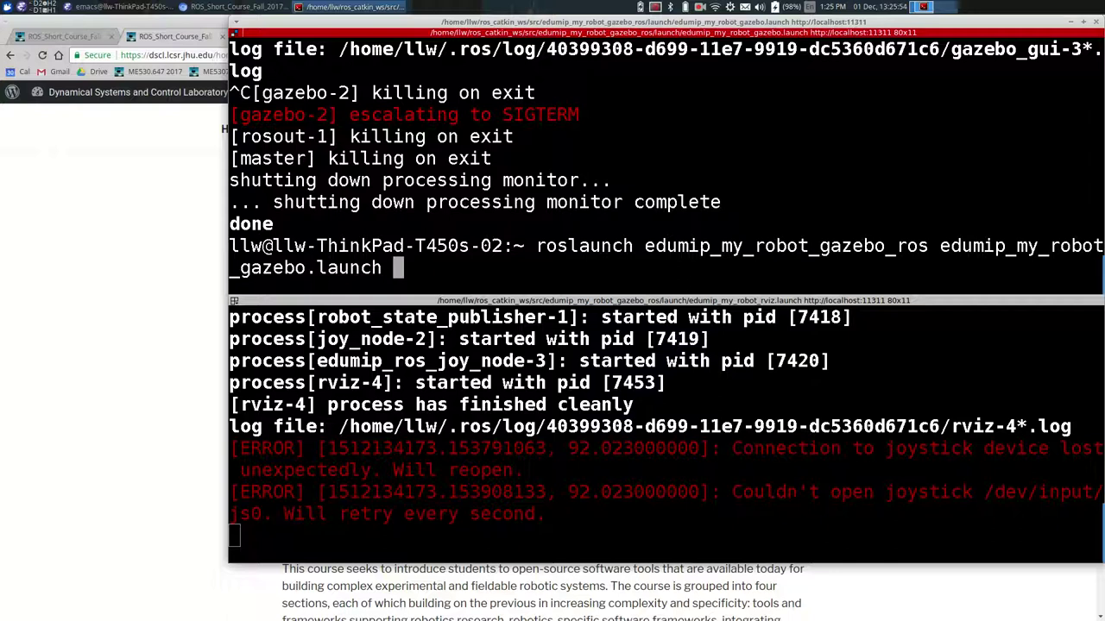
pyautogui.press('Return')
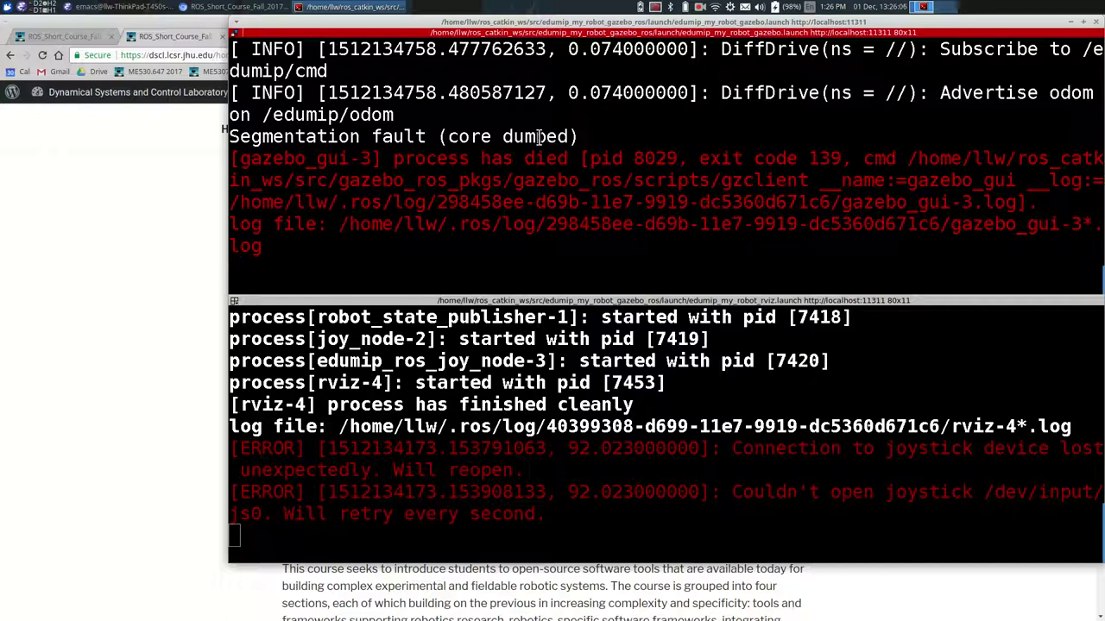
# - Stop the crashed launch with Ctrl+C and run the same launch command again
pyautogui.hotkey('ctrl', 'c')
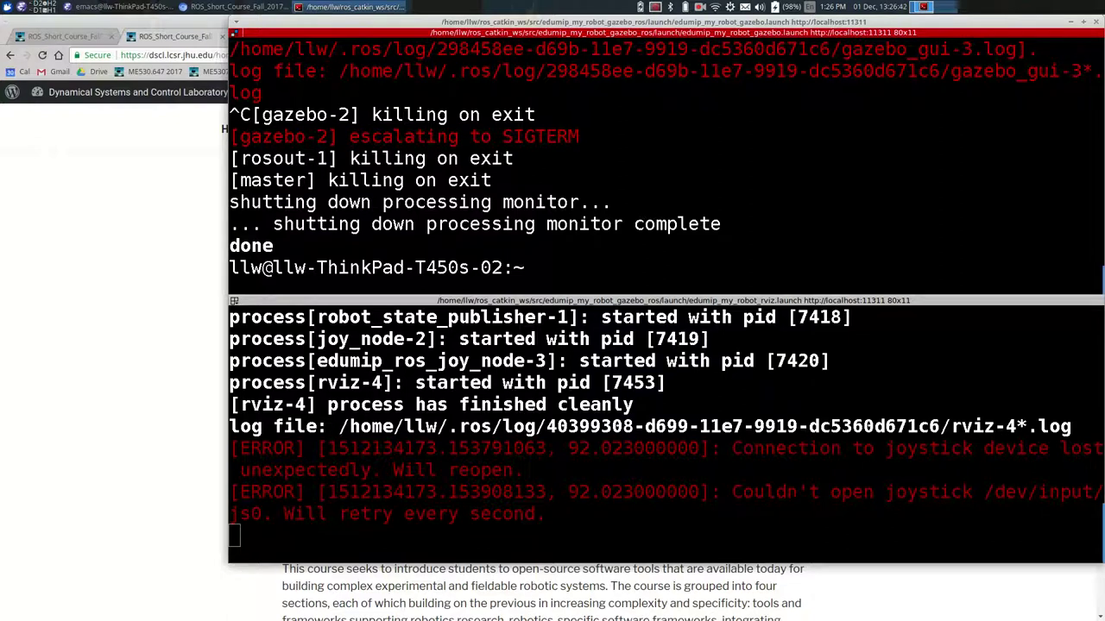
pyautogui.press('Up')
pyautogui.press('Return')
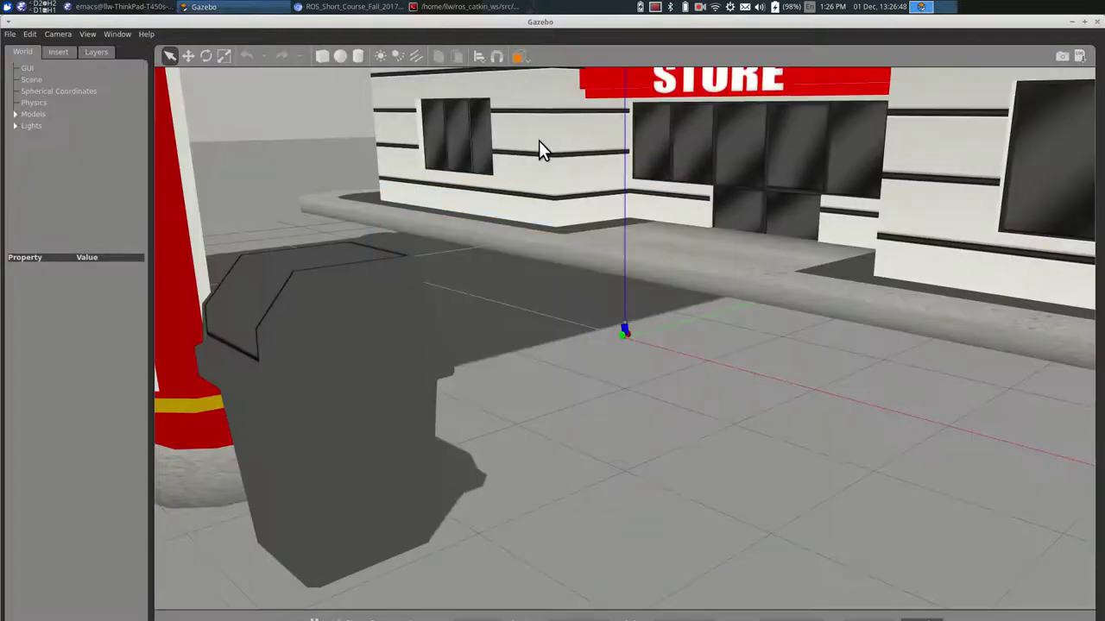
# - Orbit and zoom the gas station view in toward the robot
pyautogui.scroll(-8, 580, 311)
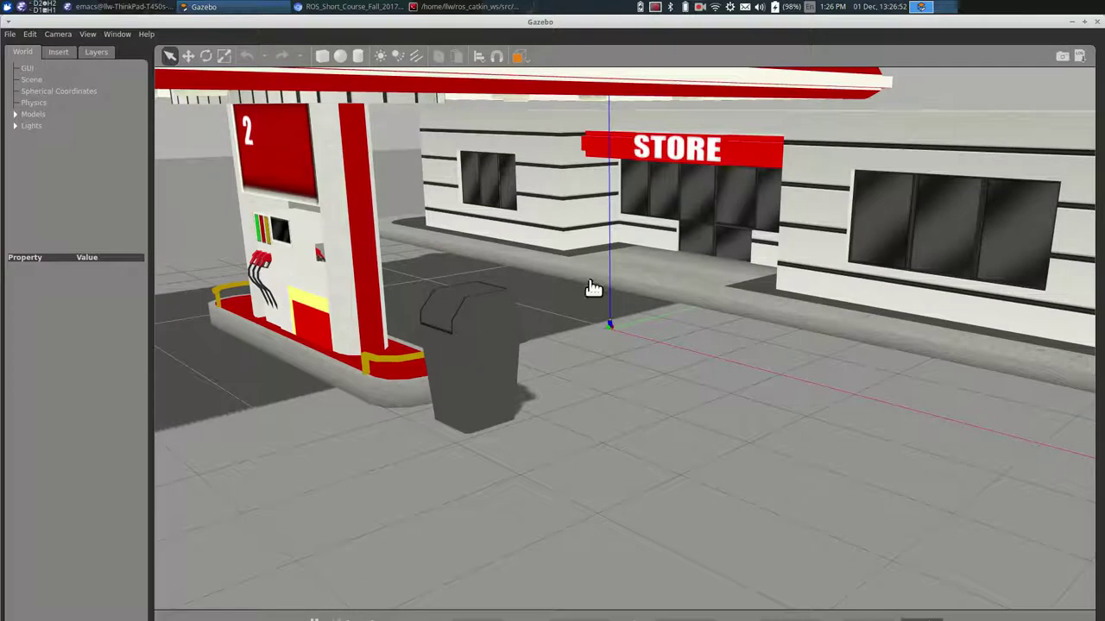
pyautogui.moveTo(592, 277)
pyautogui.mouseDown(button='middle')
pyautogui.moveTo(594, 311)
pyautogui.moveTo(599, 263)
pyautogui.mouseUp(button='middle')
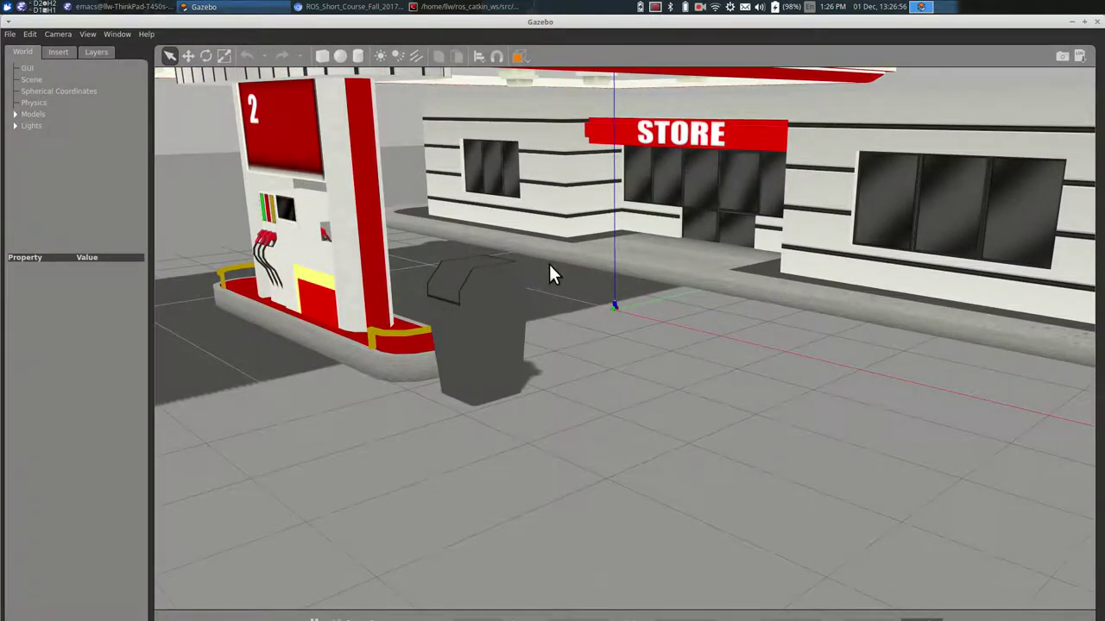
pyautogui.scroll(5, 589, 289)
pyautogui.scroll(1, 743, 364)
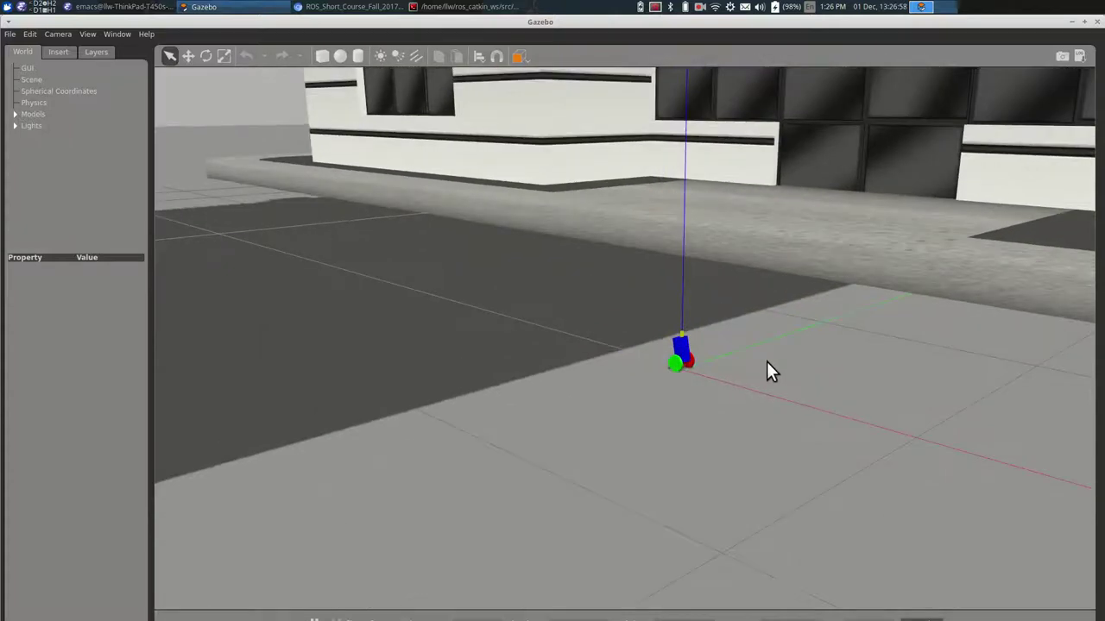
pyautogui.scroll(2, 707, 373)
pyautogui.scroll(5, 633, 360)
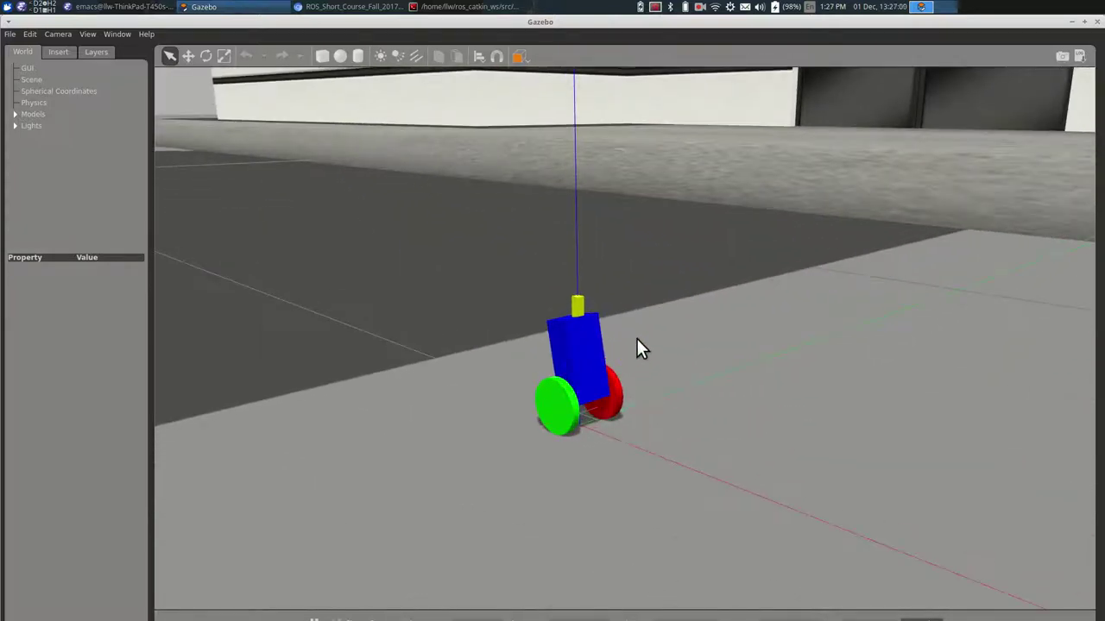
pyautogui.scroll(2, 637, 339)
pyautogui.moveTo(636, 342); pyautogui.dragTo(727, 330)
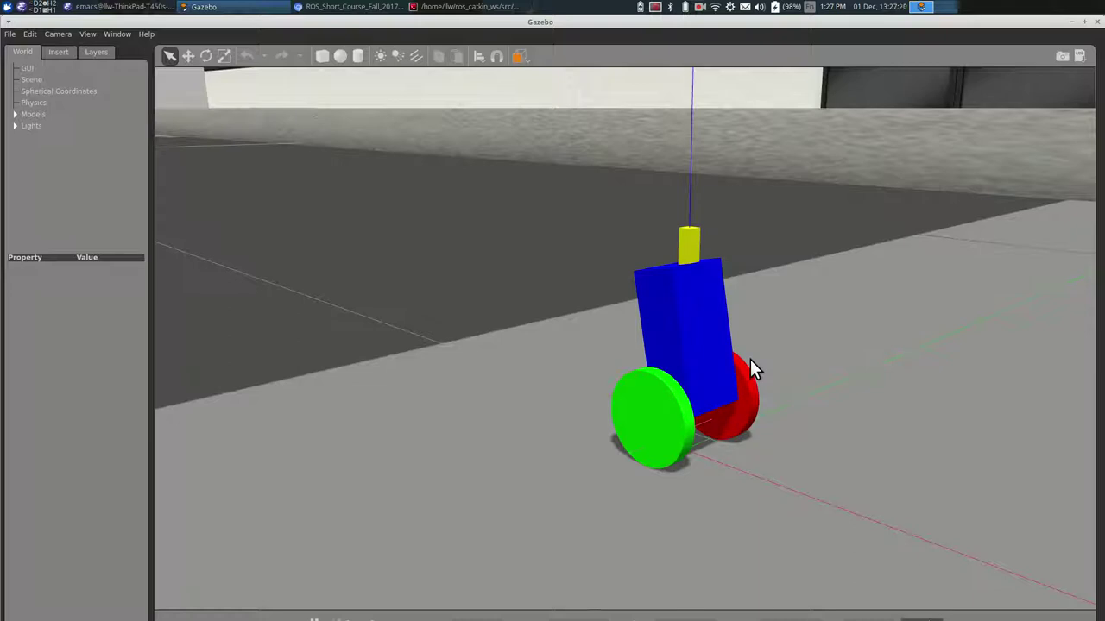
# - Pan and zoom past the trash bin until the EduMIP robot at the origin is framed
pyautogui.scroll(-5, 746, 358)
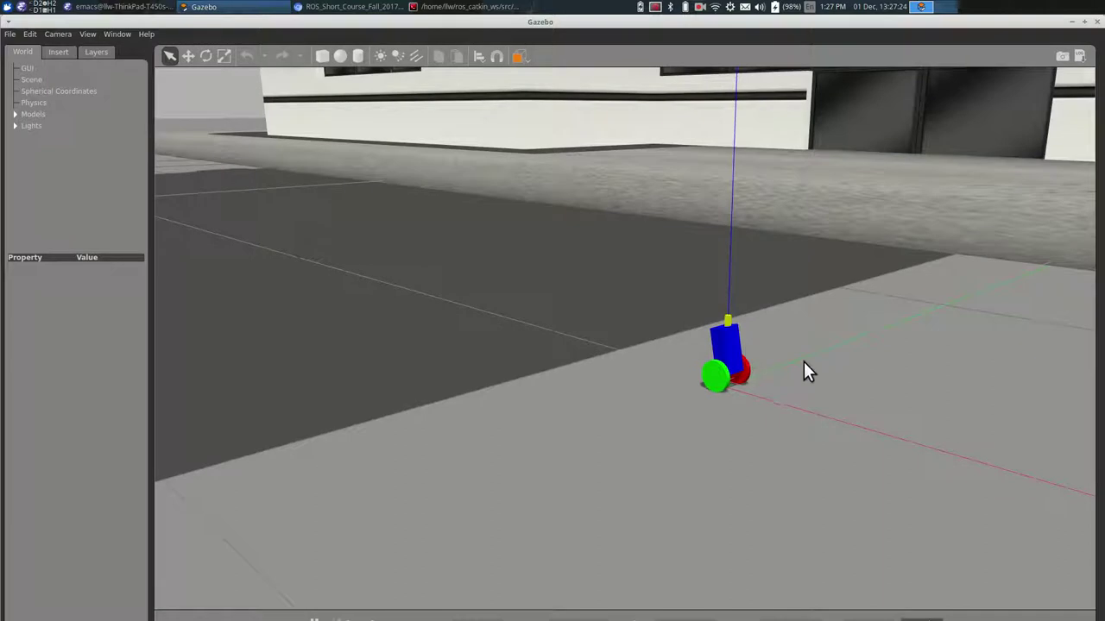
pyautogui.moveTo(822, 373); pyautogui.dragTo(752, 360)
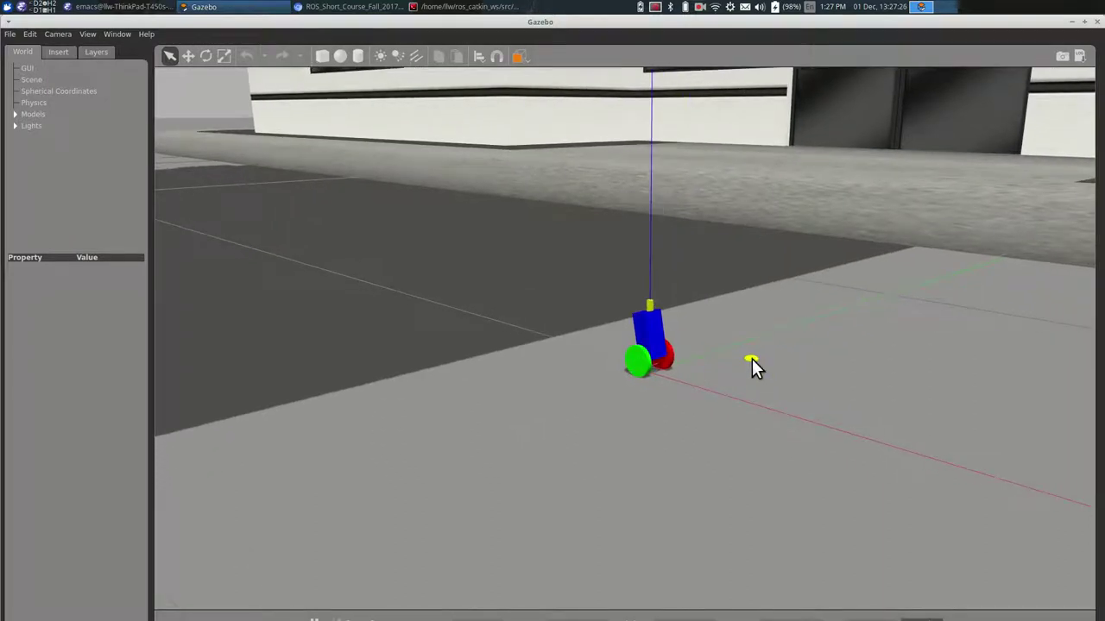
pyautogui.scroll(-3, 752, 357)
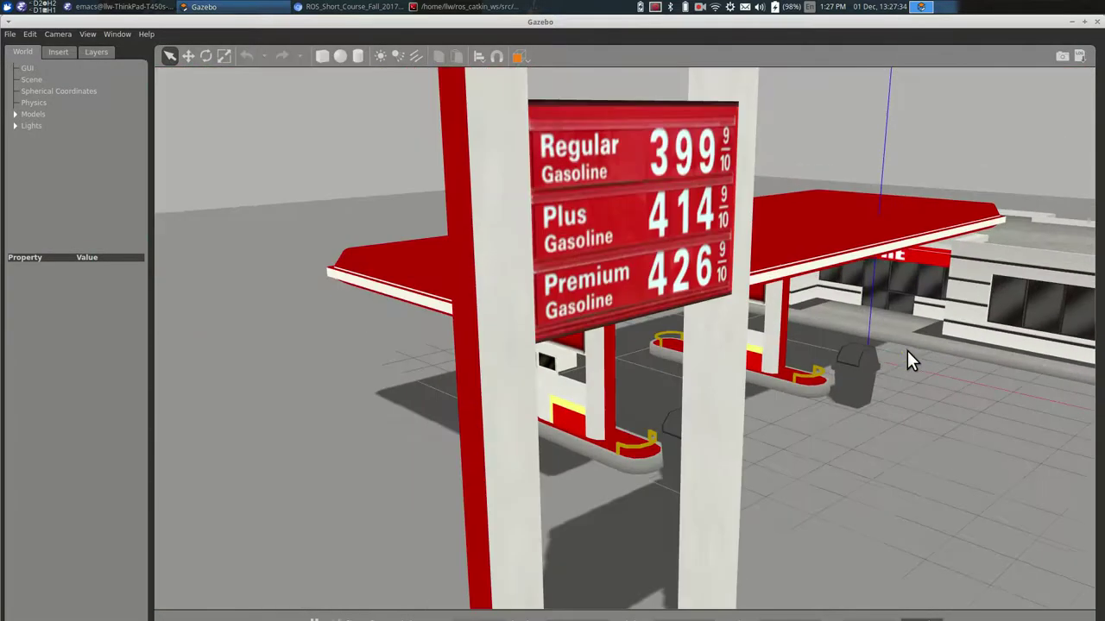
pyautogui.scroll(3, 906, 350)
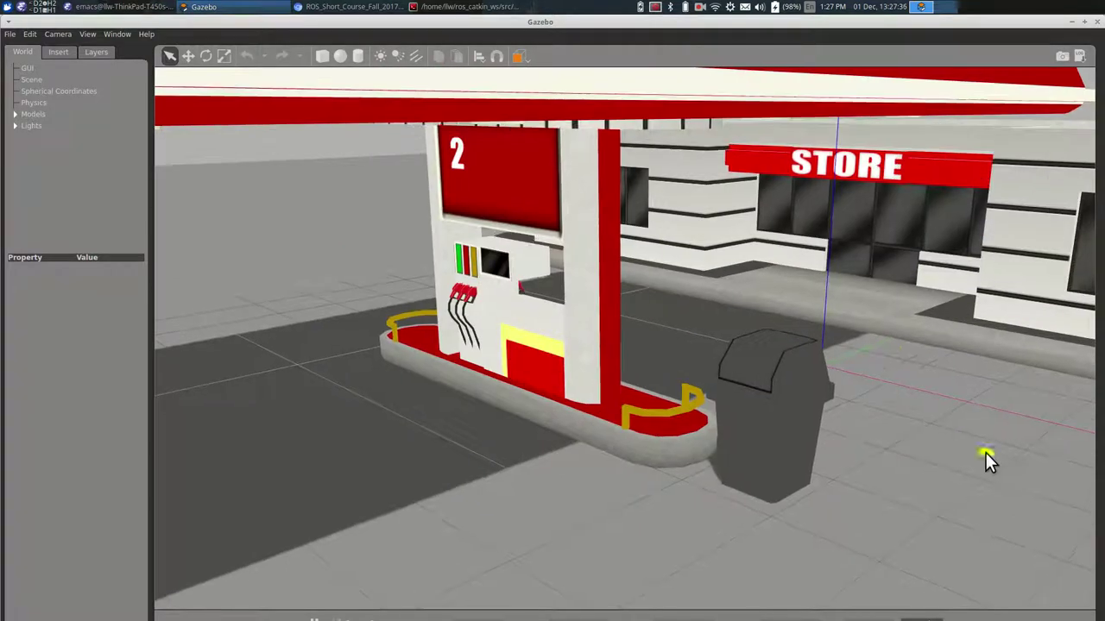
pyautogui.scroll(3, 927, 400)
pyautogui.scroll(3, 829, 384)
pyautogui.moveTo(713, 365)
pyautogui.mouseDown()
pyautogui.moveTo(650, 386)
pyautogui.moveTo(667, 466)
pyautogui.mouseUp()
pyautogui.scroll(-2, 665, 440)
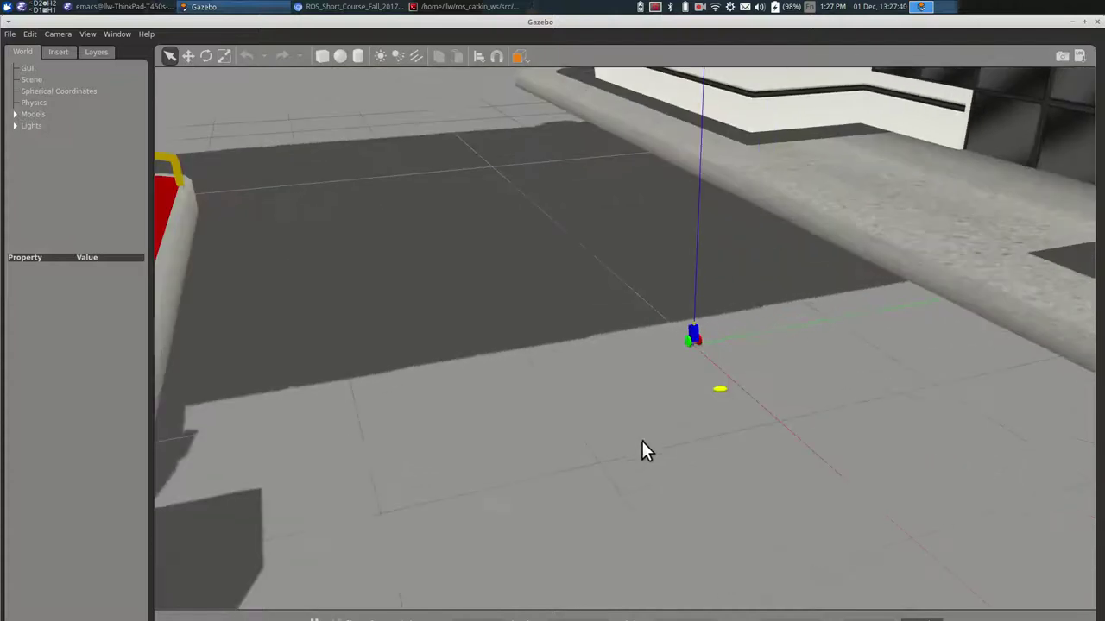
pyautogui.scroll(2, 648, 444)
pyautogui.scroll(-3, 716, 415)
pyautogui.scroll(3, 790, 386)
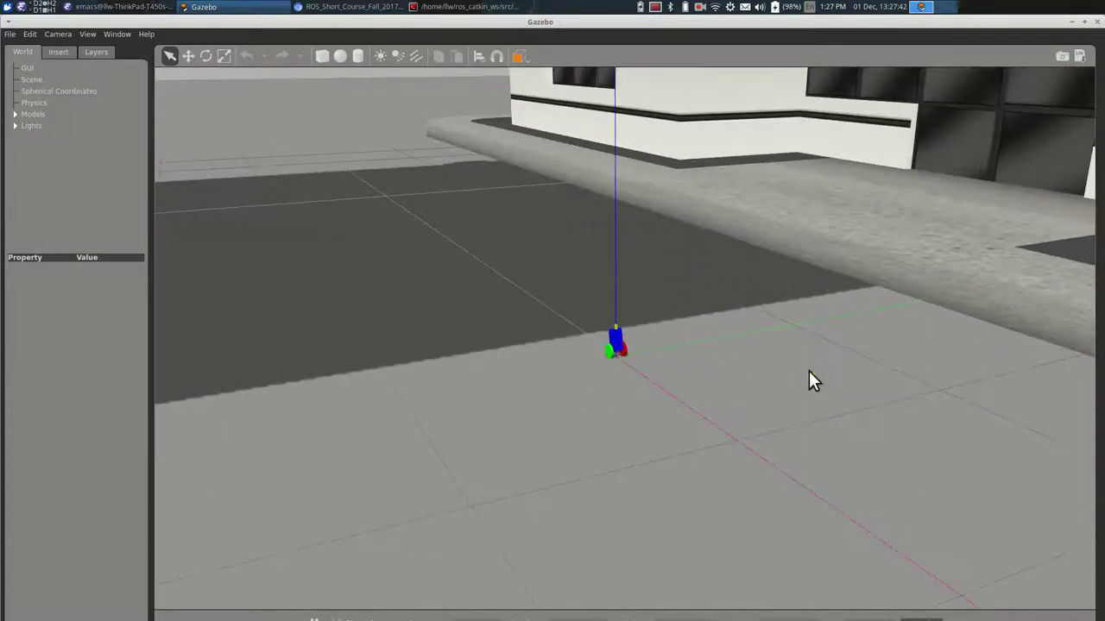
pyautogui.moveTo(819, 395); pyautogui.dragTo(845, 428)
pyautogui.scroll(-2, 792, 486)
pyautogui.scroll(4, 816, 440)
pyautogui.moveTo(817, 436)
pyautogui.mouseDown()
pyautogui.moveTo(761, 385)
pyautogui.moveTo(868, 387)
pyautogui.mouseUp()
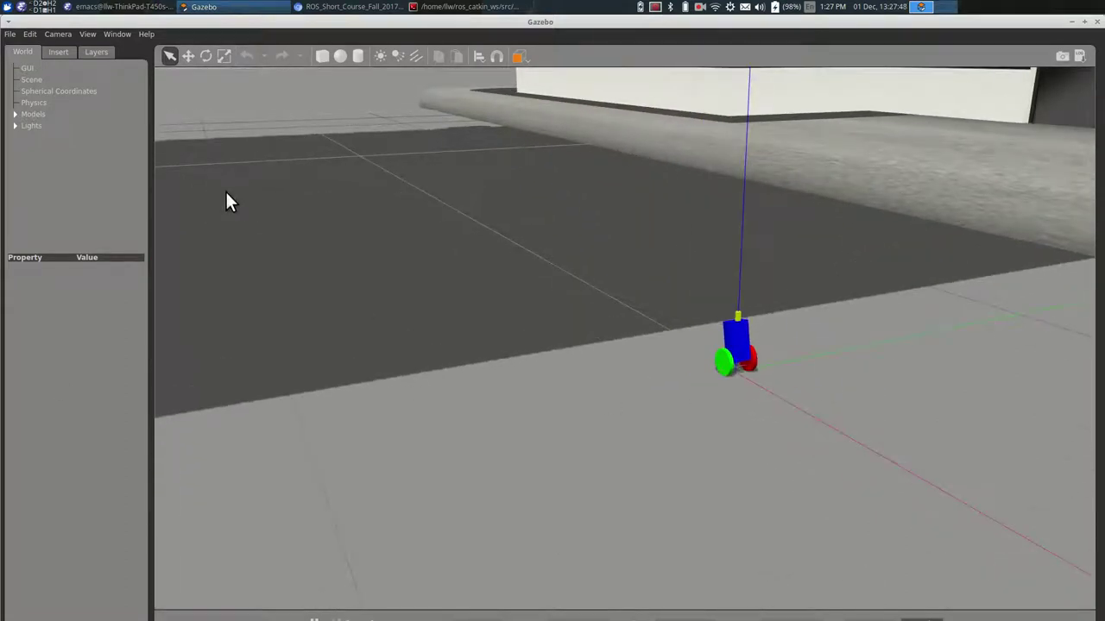
# - Show the world physics properties and edit the gravity z component
pyautogui.click(26, 104)
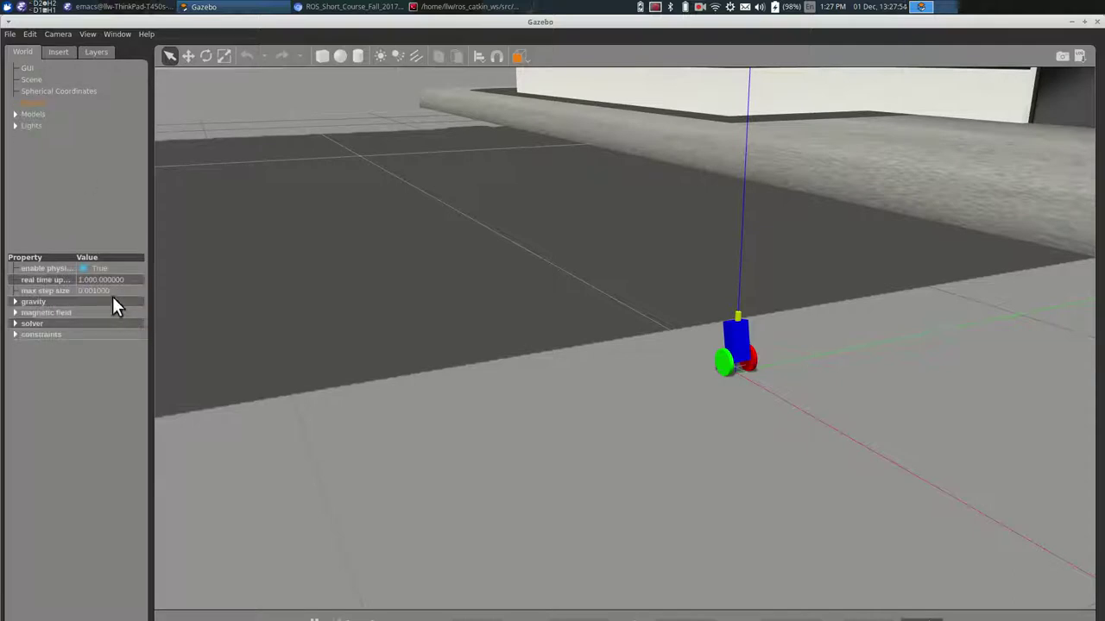
pyautogui.click(14, 302)
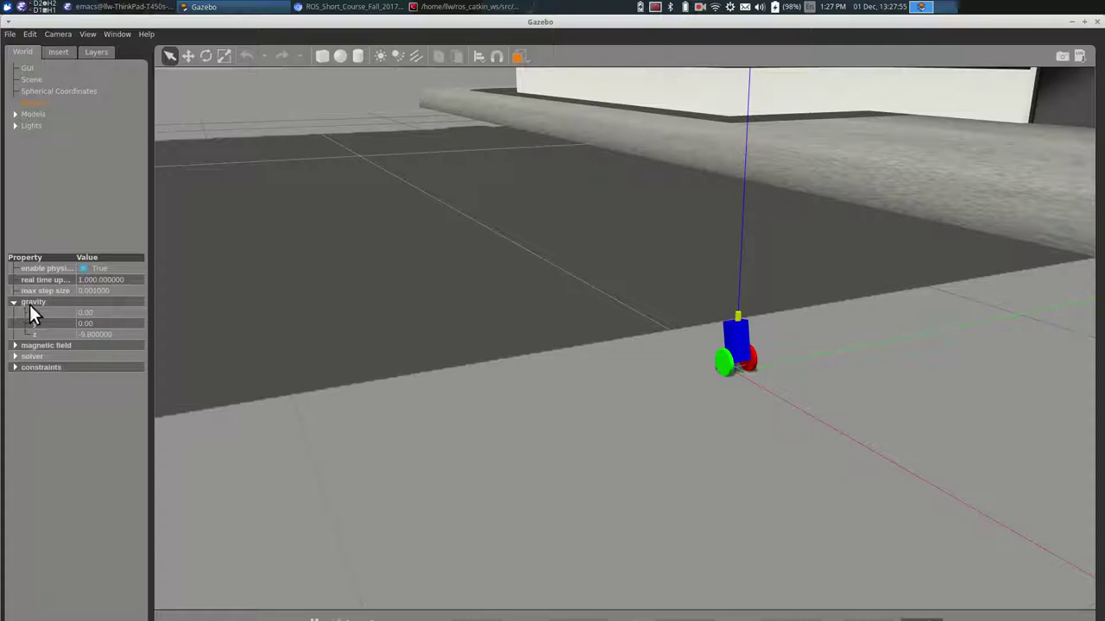
pyautogui.click(123, 333)
pyautogui.click(901, 340)
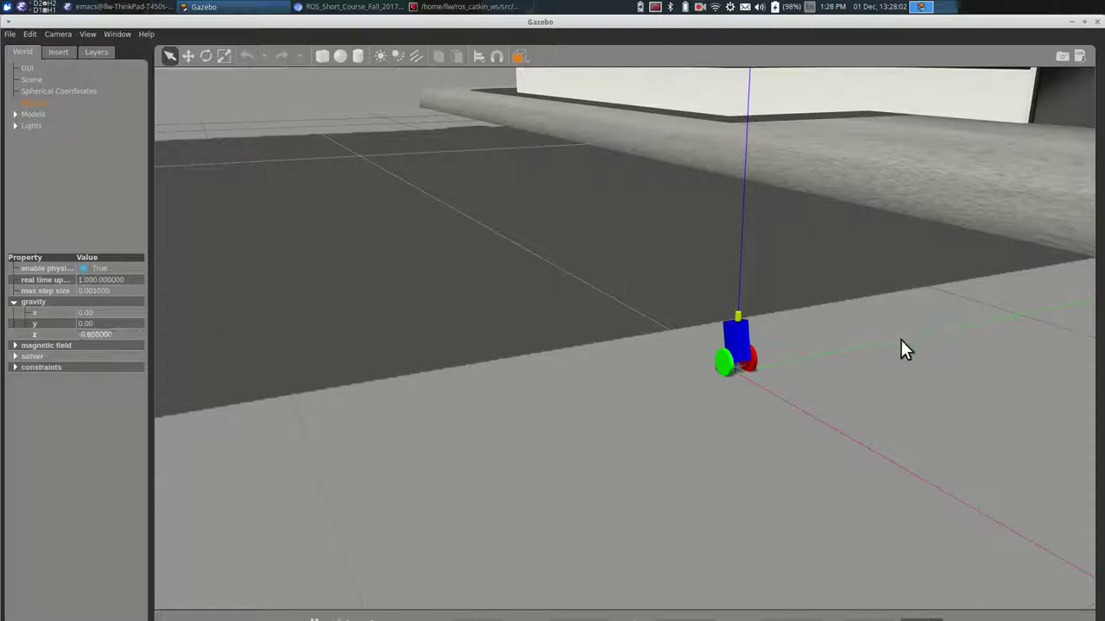
# - Select the robot, view its first three links' properties, collapse its part list and restore the window
pyautogui.click(736, 361)
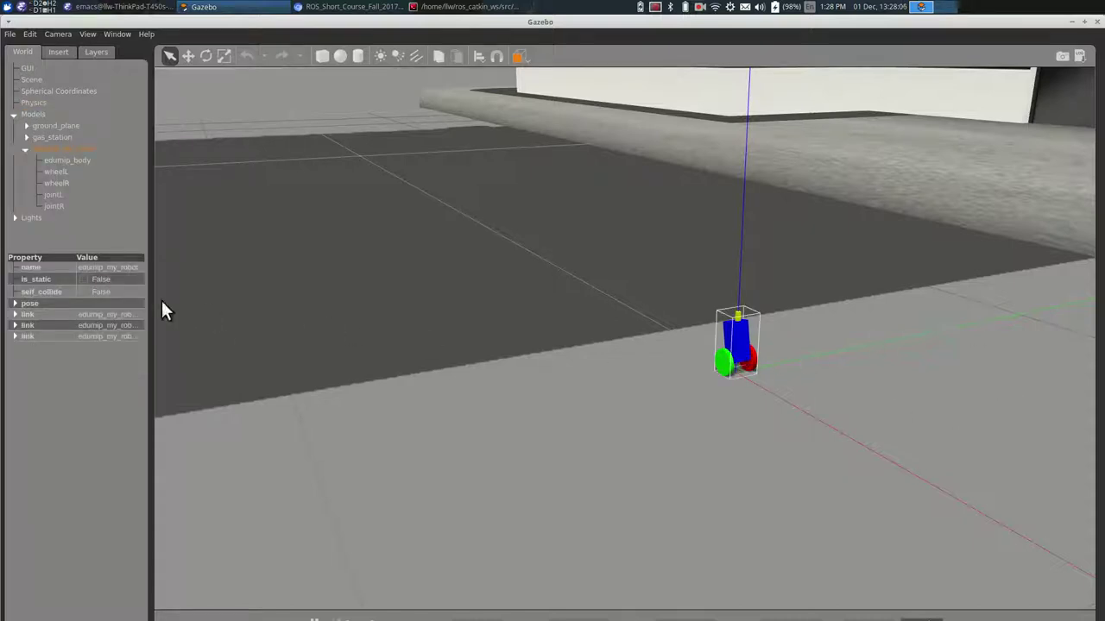
pyautogui.click(14, 314)
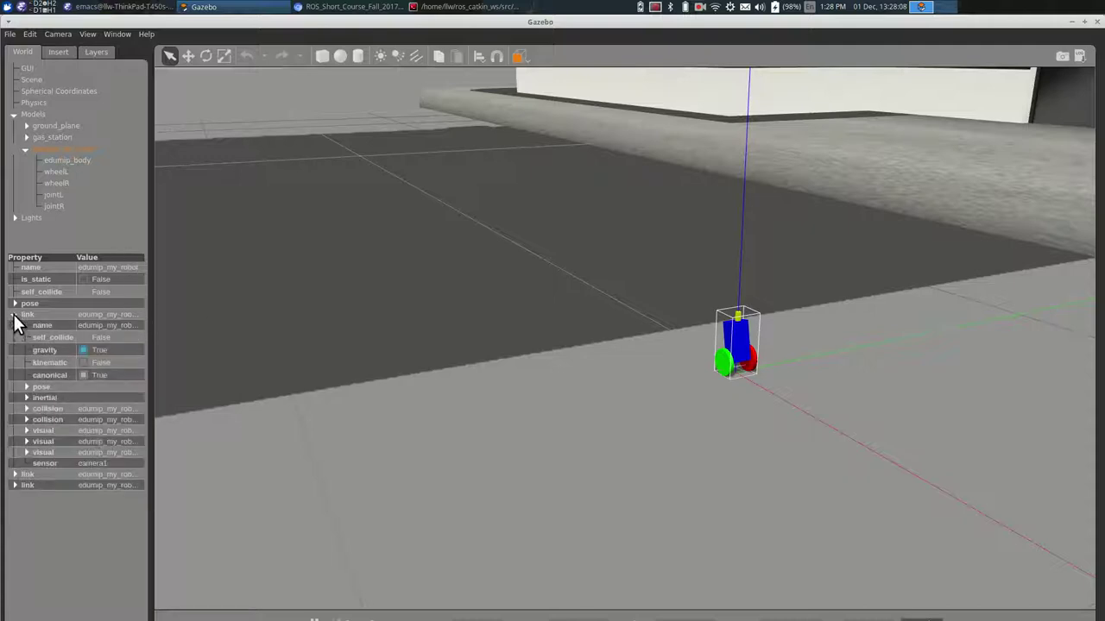
pyautogui.click(14, 314)
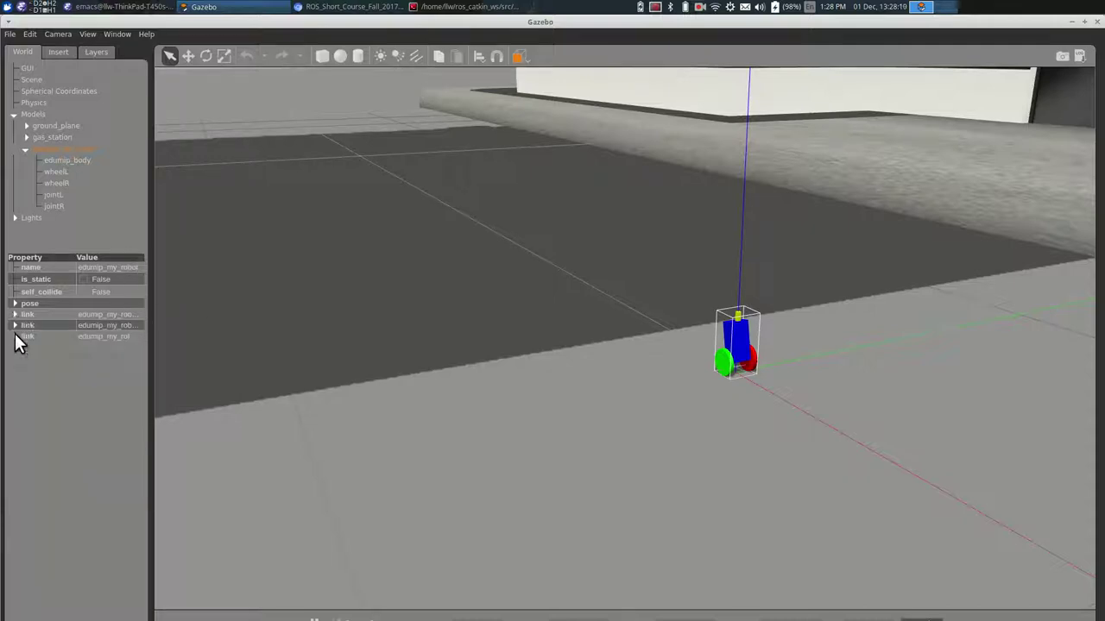
pyautogui.click(14, 325)
pyautogui.click(15, 326)
pyautogui.click(15, 336)
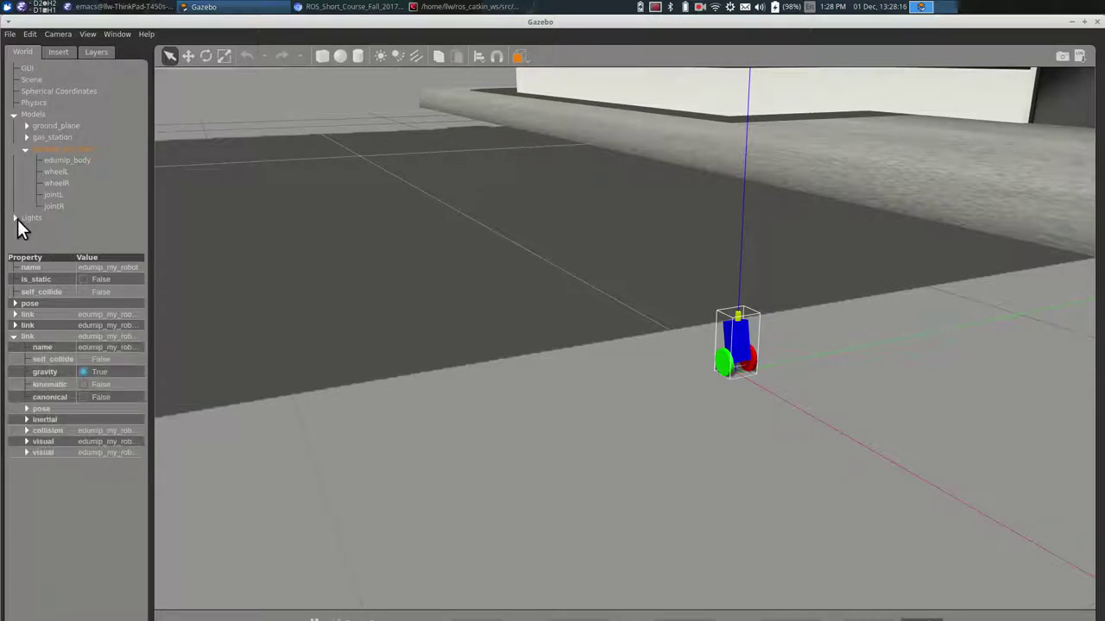
pyautogui.click(25, 150)
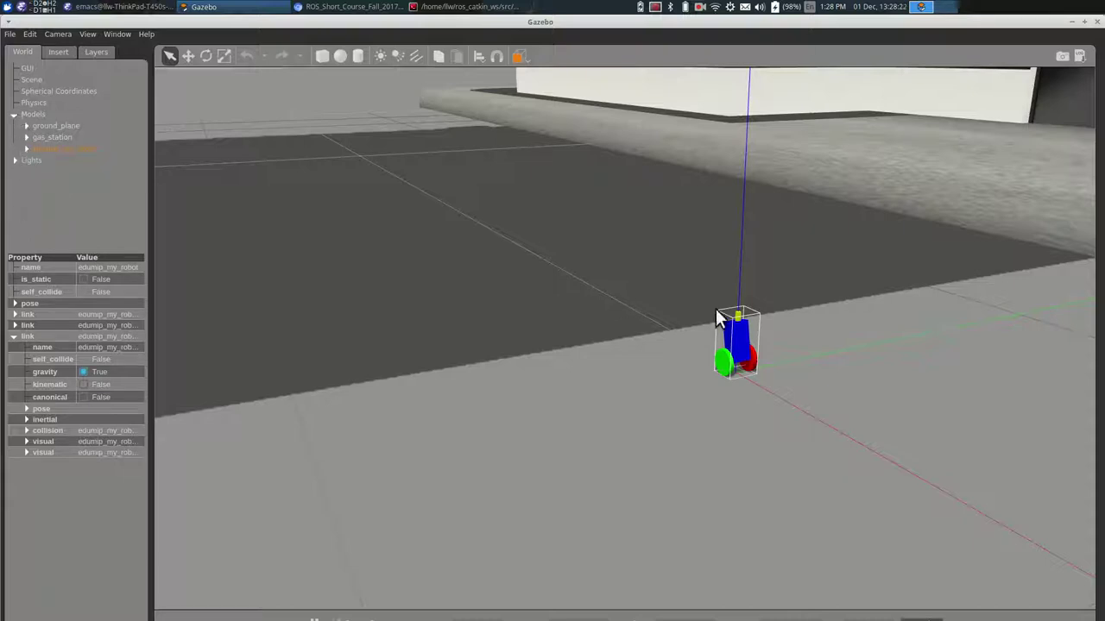
pyautogui.doubleClick(667, 24)
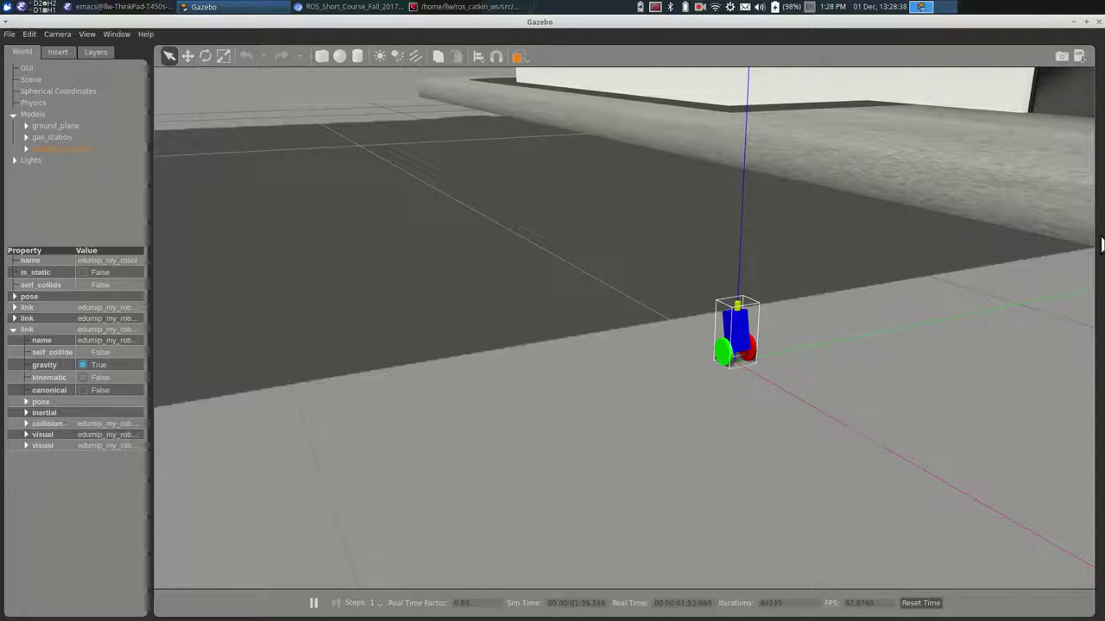
# - Pull out the Joints panel for edumip_my_robot and begin editing the jointL force
pyautogui.moveTo(1094, 308); pyautogui.dragTo(952, 309)
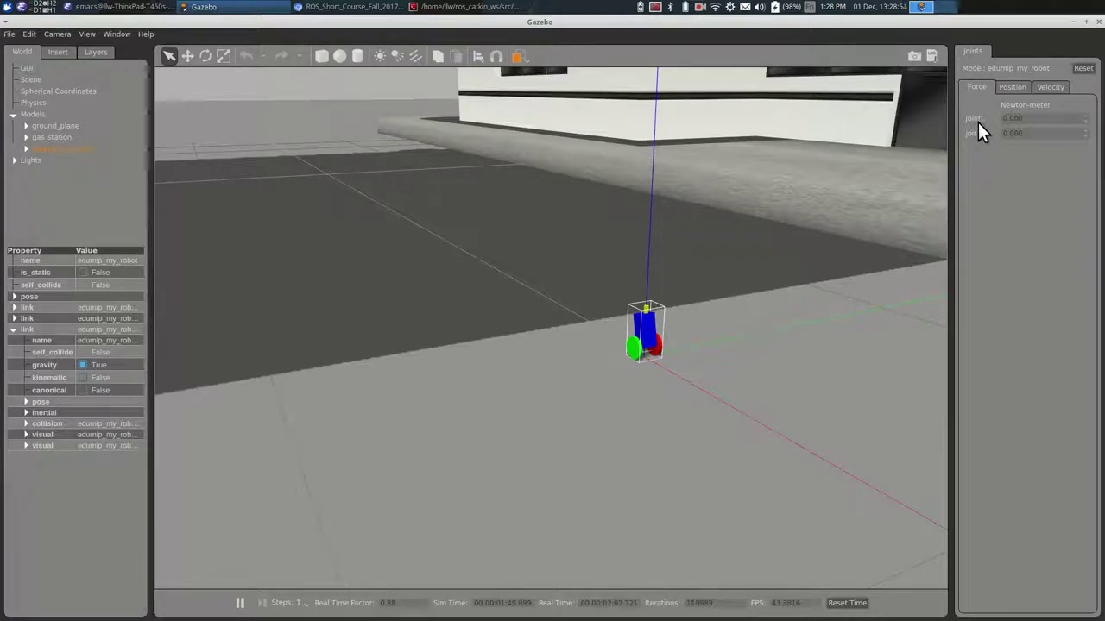
pyautogui.click(1038, 118)
# - Apply the 0.1 jointL force and select the whole edumip_my_robot model
pyautogui.press('Return')
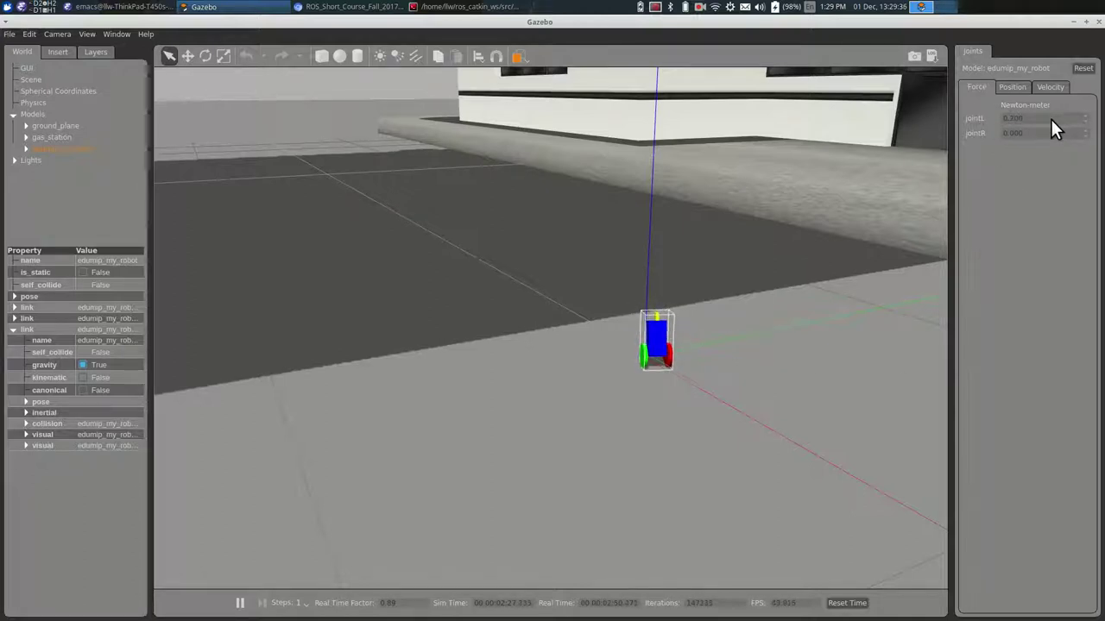
pyautogui.scroll(1, 1050, 118)
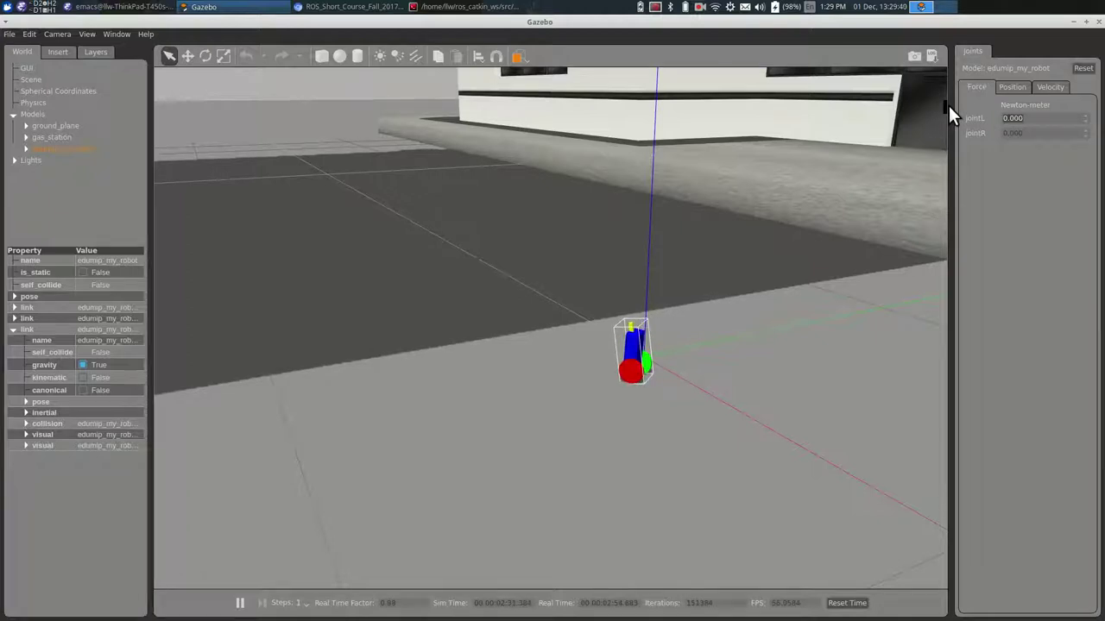
pyautogui.click(633, 351)
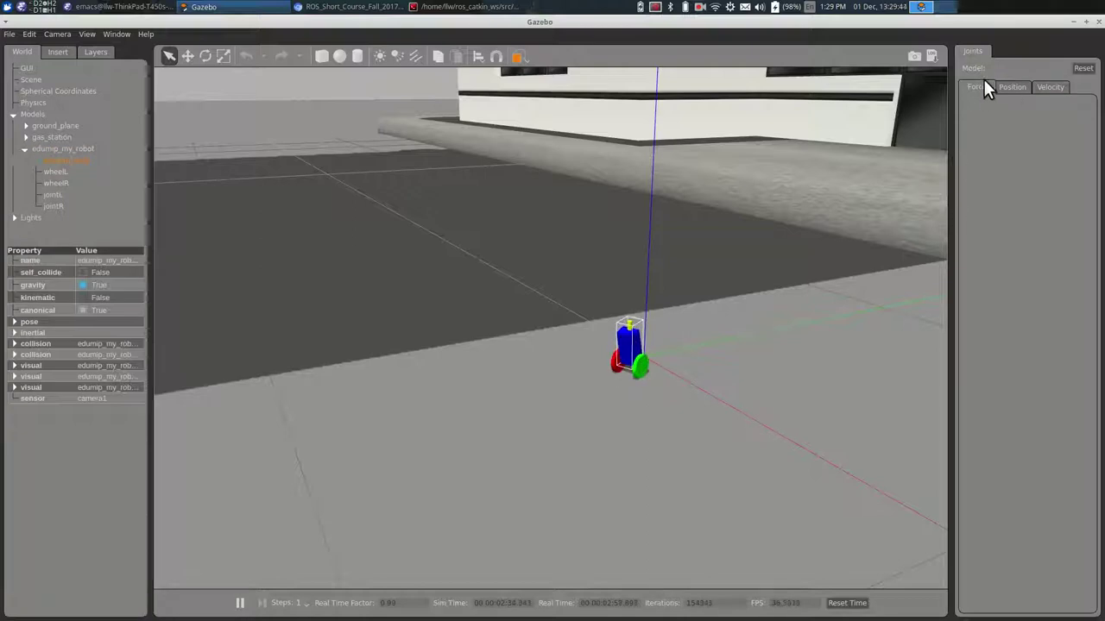
pyautogui.click(637, 347)
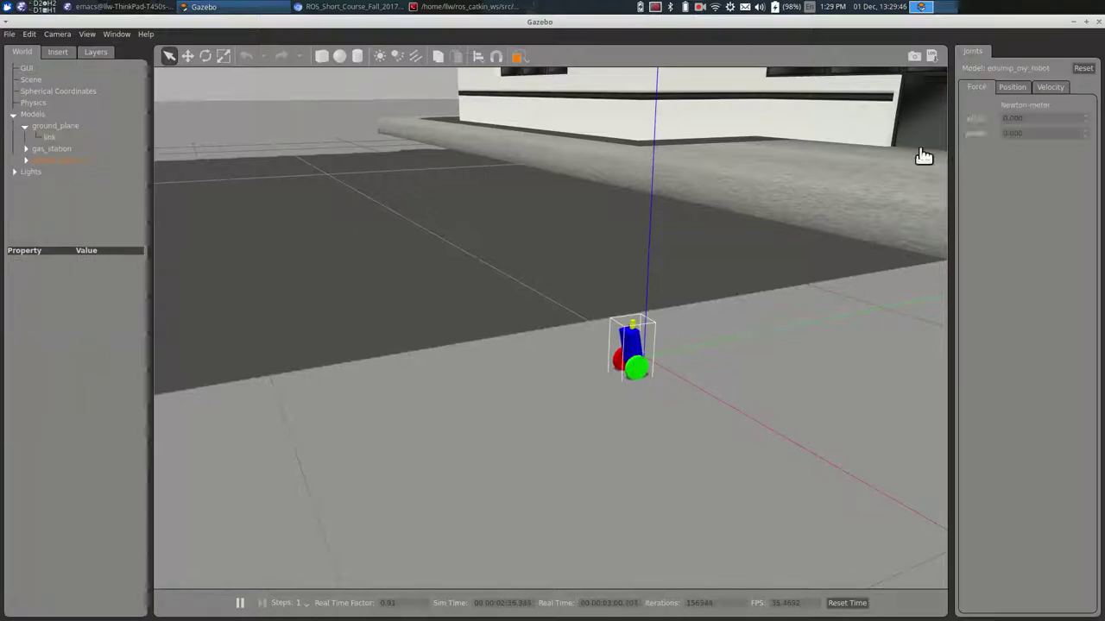
# - Set the jointR force to 0.5 so the robot drives off
pyautogui.click(1036, 134)
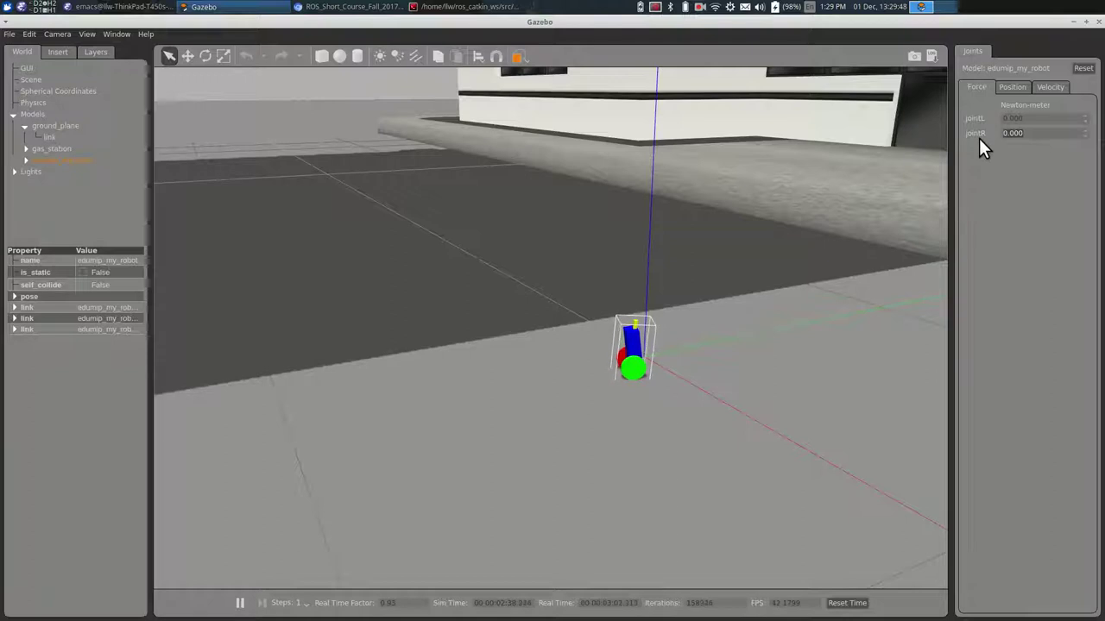
pyautogui.press('BackSpace')
pyautogui.press('BackSpace')
pyautogui.press('BackSpace')
pyautogui.press('BackSpace')
pyautogui.write('.5')
pyautogui.press('Return')
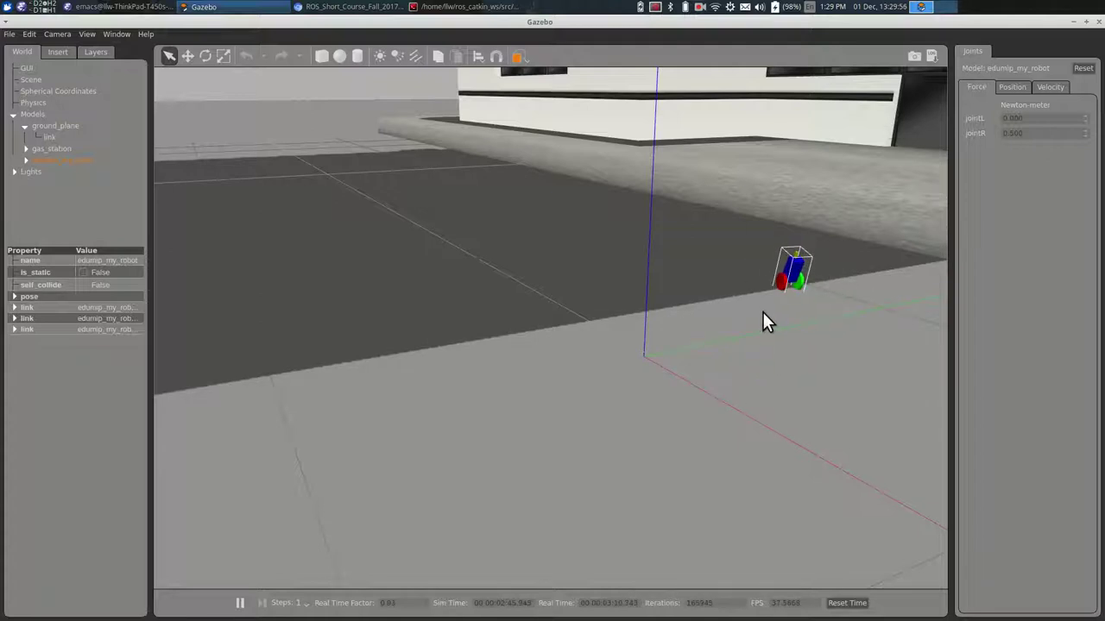
# - Select ground_plane and bring the camera to ground level, orbiting toward the station and along the curb
pyautogui.click(716, 246)
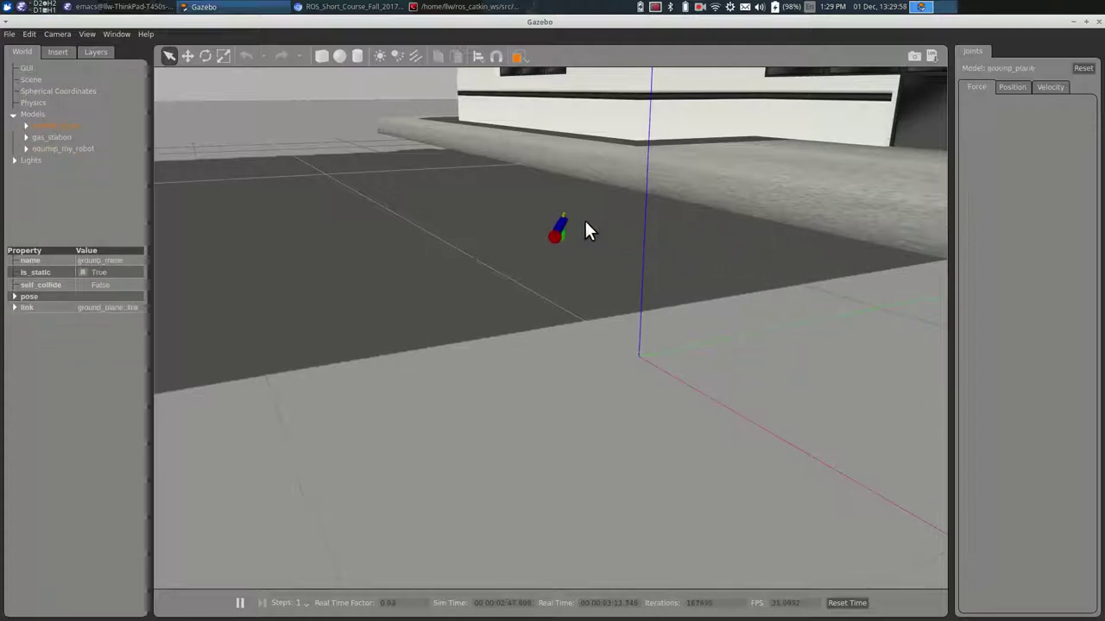
pyautogui.doubleClick(406, 237)
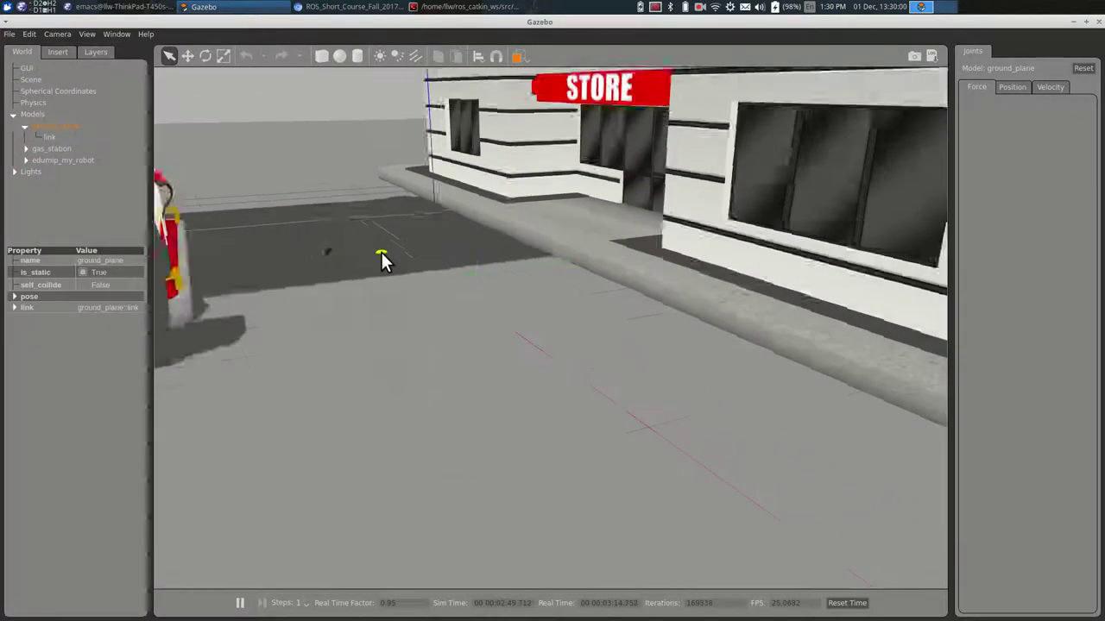
pyautogui.scroll(-3, 267, 253)
pyautogui.scroll(3, 363, 293)
pyautogui.scroll(3, 385, 294)
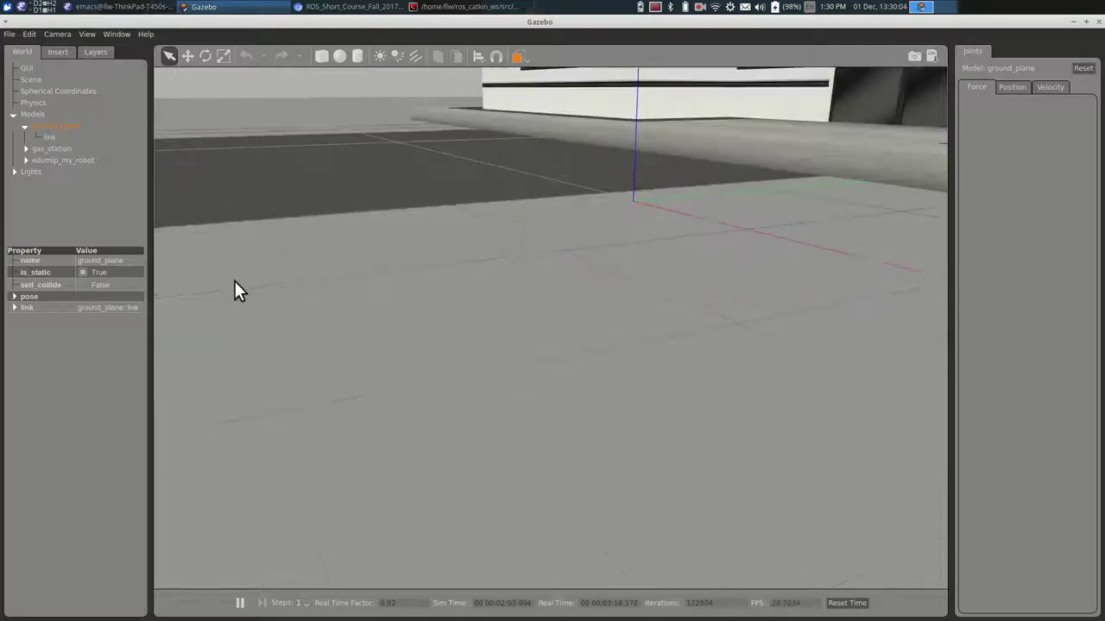
pyautogui.scroll(2, 233, 280)
pyautogui.moveTo(212, 350); pyautogui.dragTo(697, 375, button='middle')
pyautogui.scroll(2, 572, 420)
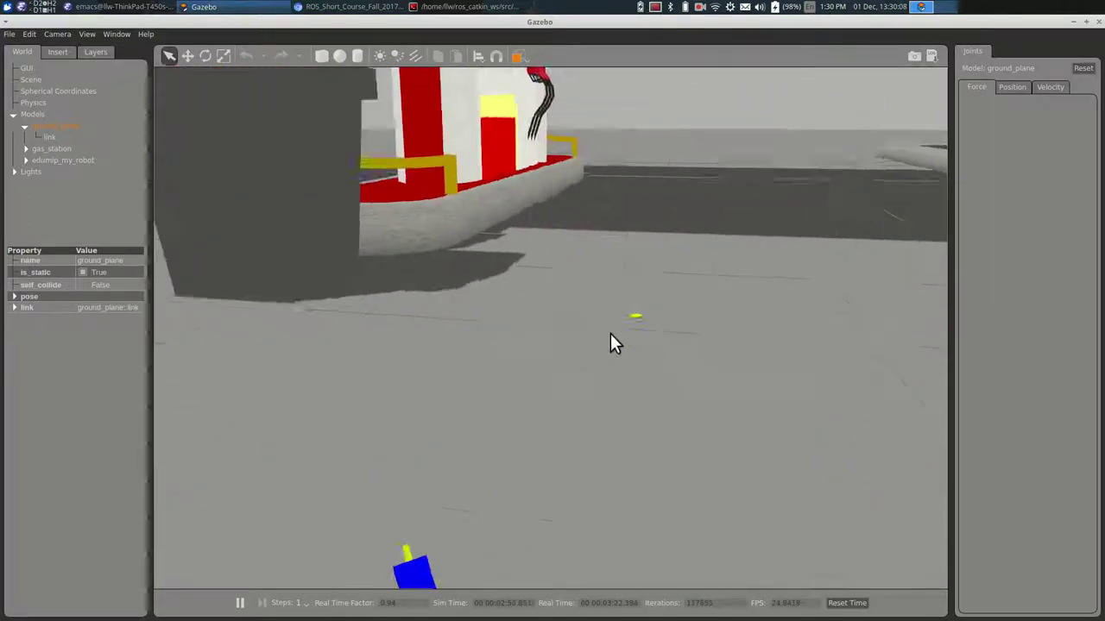
pyautogui.scroll(-2, 574, 401)
pyautogui.scroll(-3, 573, 402)
pyautogui.scroll(-2, 704, 527)
pyautogui.scroll(-5, 816, 479)
pyautogui.scroll(6, 816, 551)
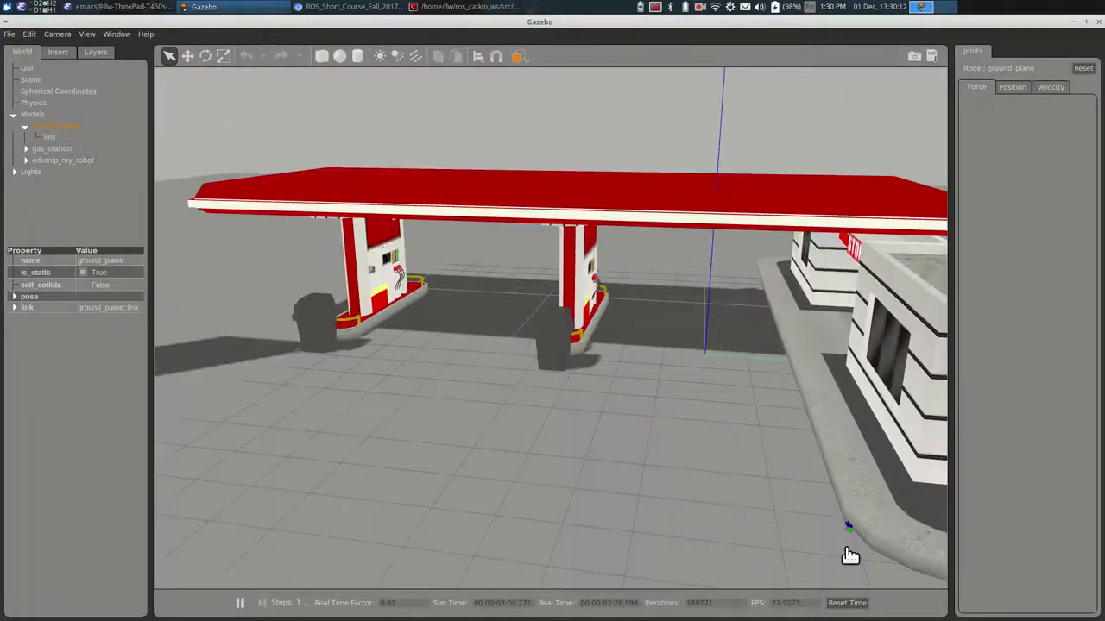
pyautogui.scroll(1, 772, 531)
pyautogui.moveTo(771, 530); pyautogui.dragTo(527, 488)
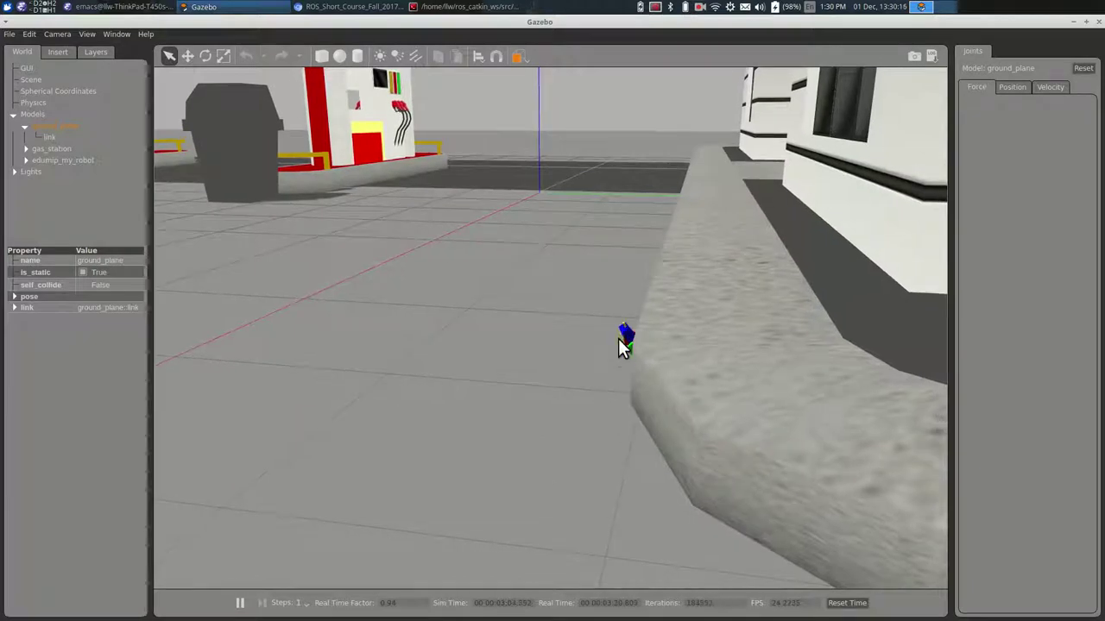
# - Frame the gas_station model and pull back to show the pumps and canopy
pyautogui.doubleClick(652, 283)
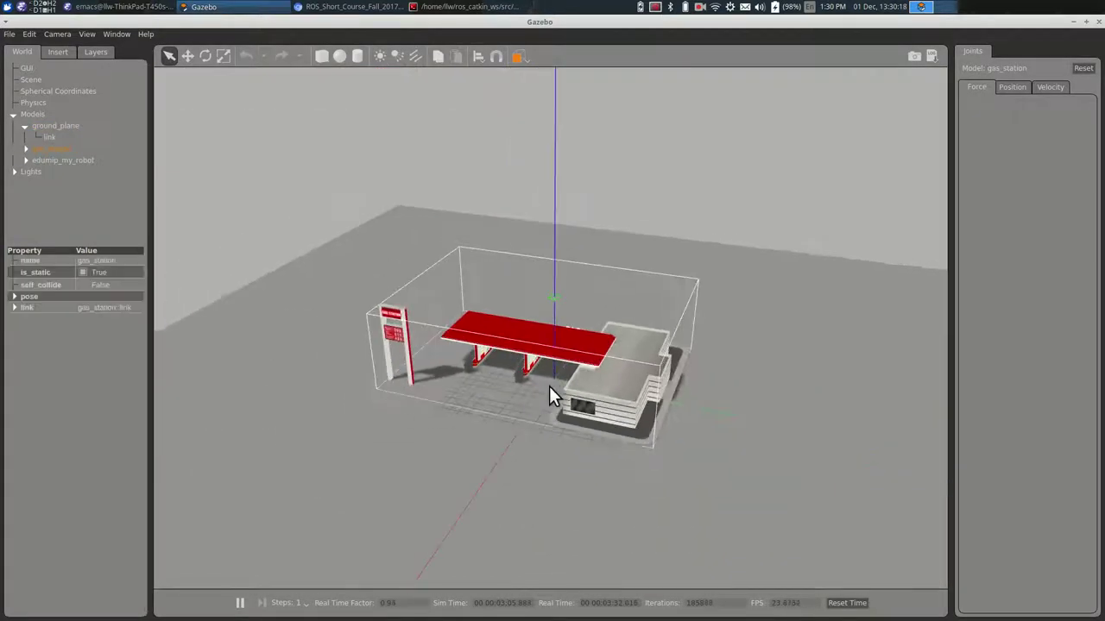
pyautogui.scroll(5, 549, 386)
pyautogui.scroll(2, 595, 405)
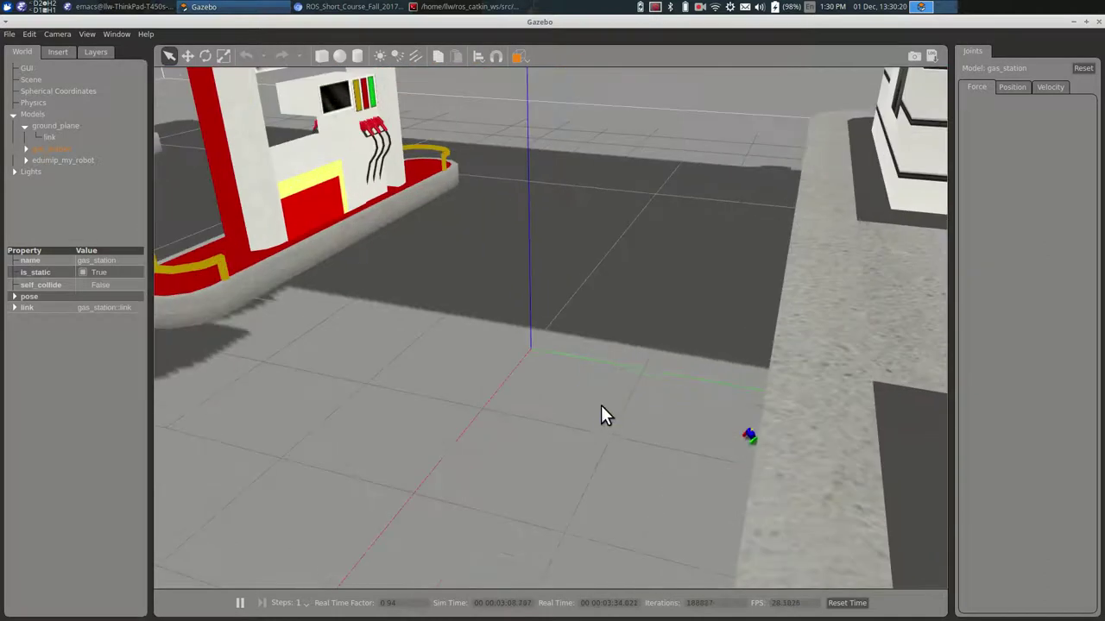
pyautogui.scroll(3, 622, 367)
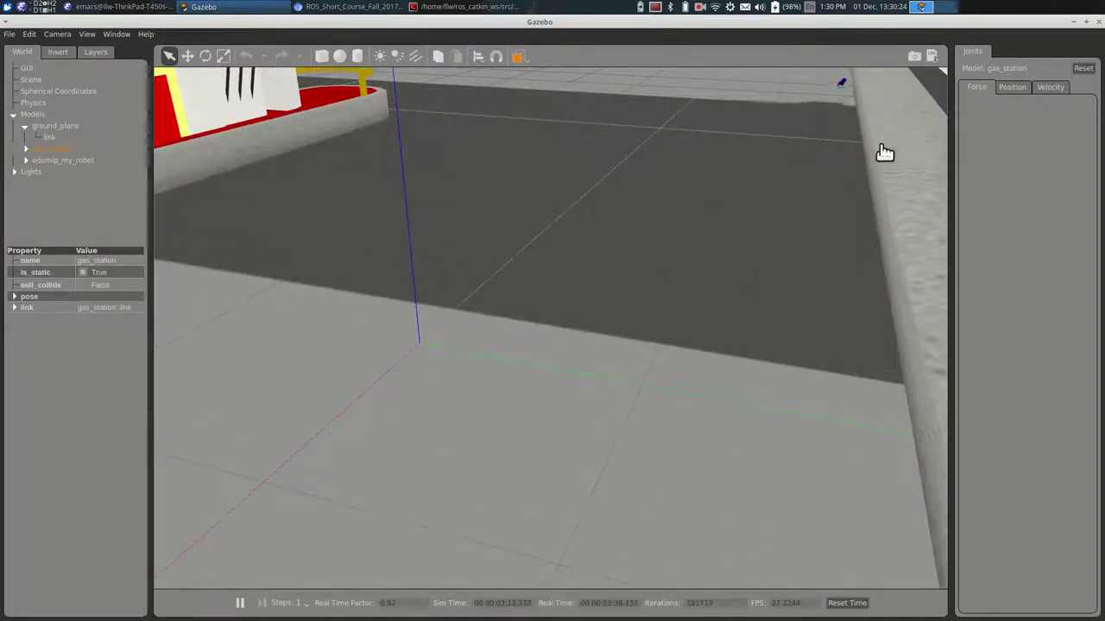
pyautogui.scroll(-5, 798, 173)
pyautogui.moveTo(795, 164); pyautogui.dragTo(767, 141)
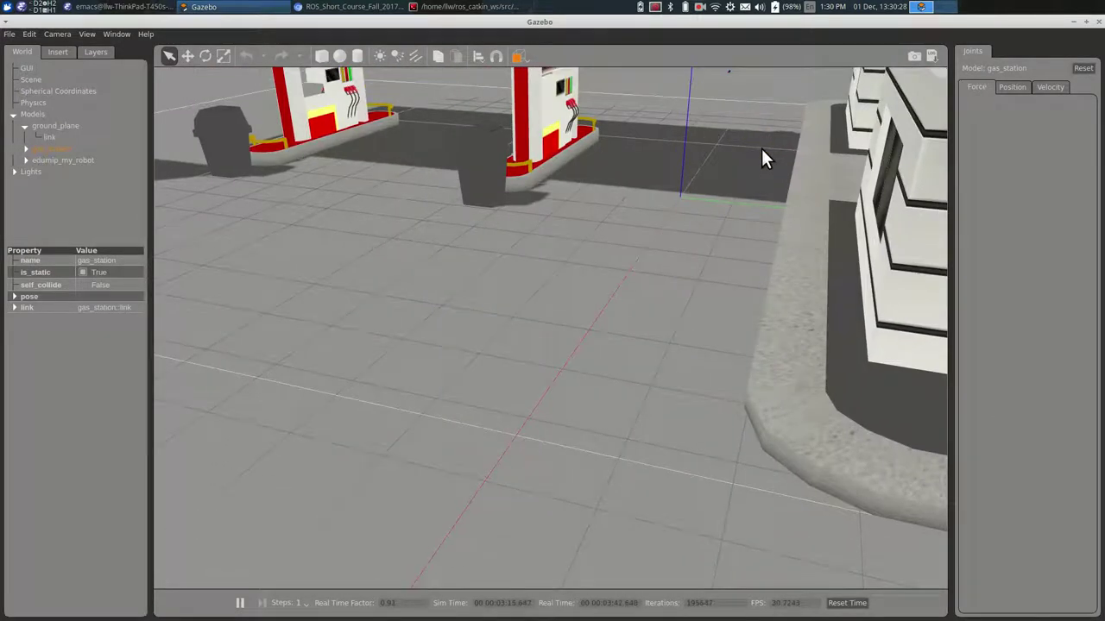
# - Close the Gazebo window and stop the running launch in the terminal
pyautogui.click(442, 9)
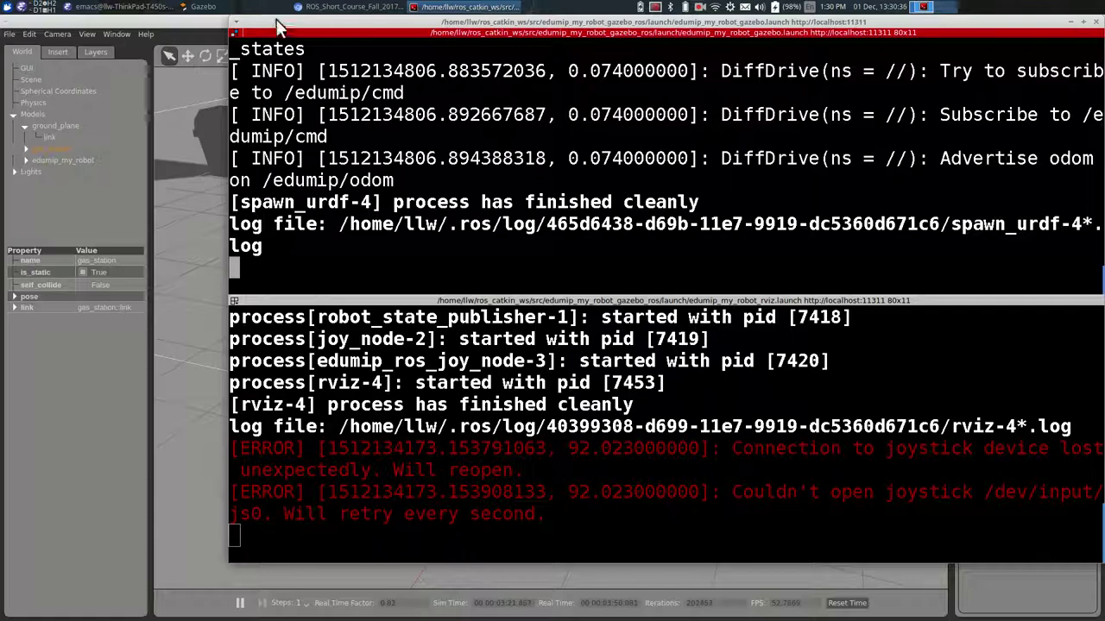
pyautogui.click(193, 10)
pyautogui.hotkey('ctrl', 'q')
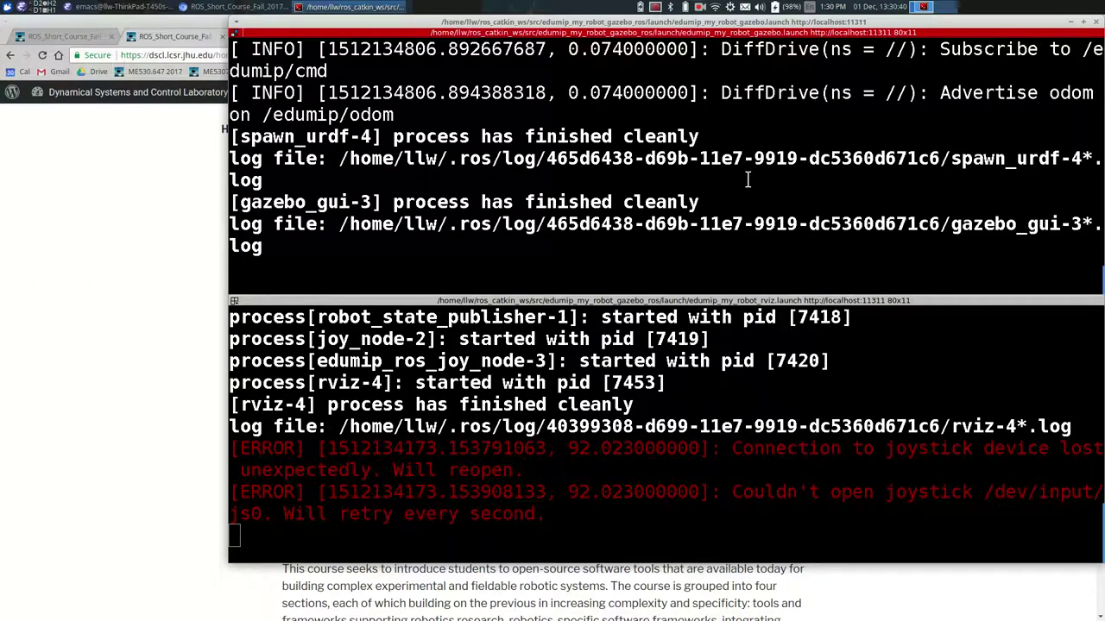
pyautogui.hotkey('ctrl', 'c')
pyautogui.hotkey('ctrl', 'c')
pyautogui.hotkey('ctrl', 'c')
pyautogui.hotkey('ctrl', 'c')
pyautogui.hotkey('ctrl', 'c')
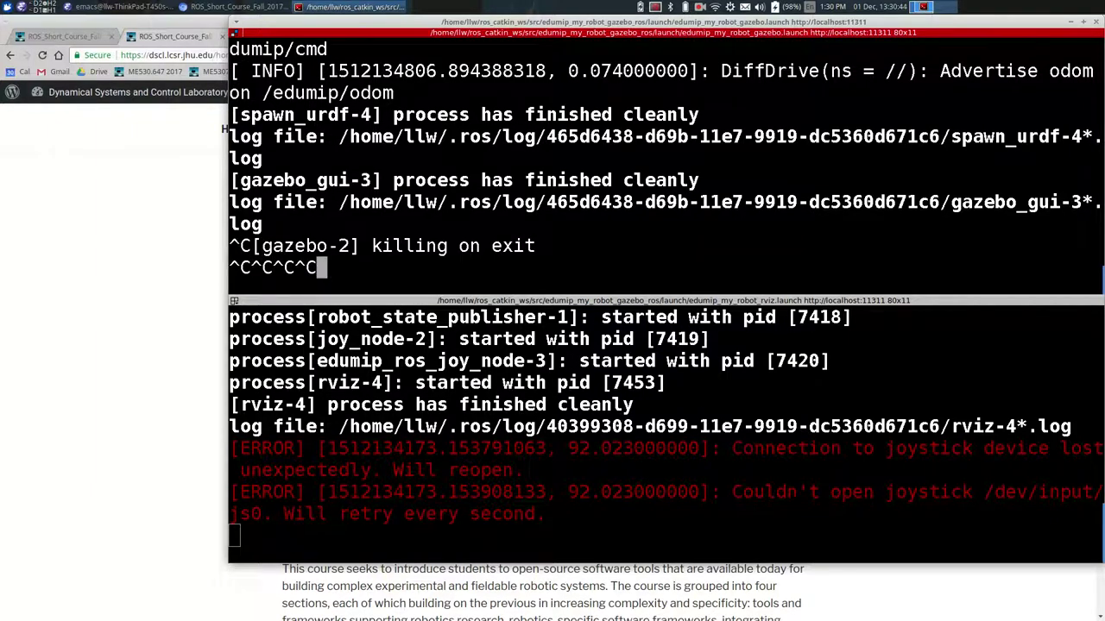
pyautogui.press('Return')
pyautogui.press('Return')
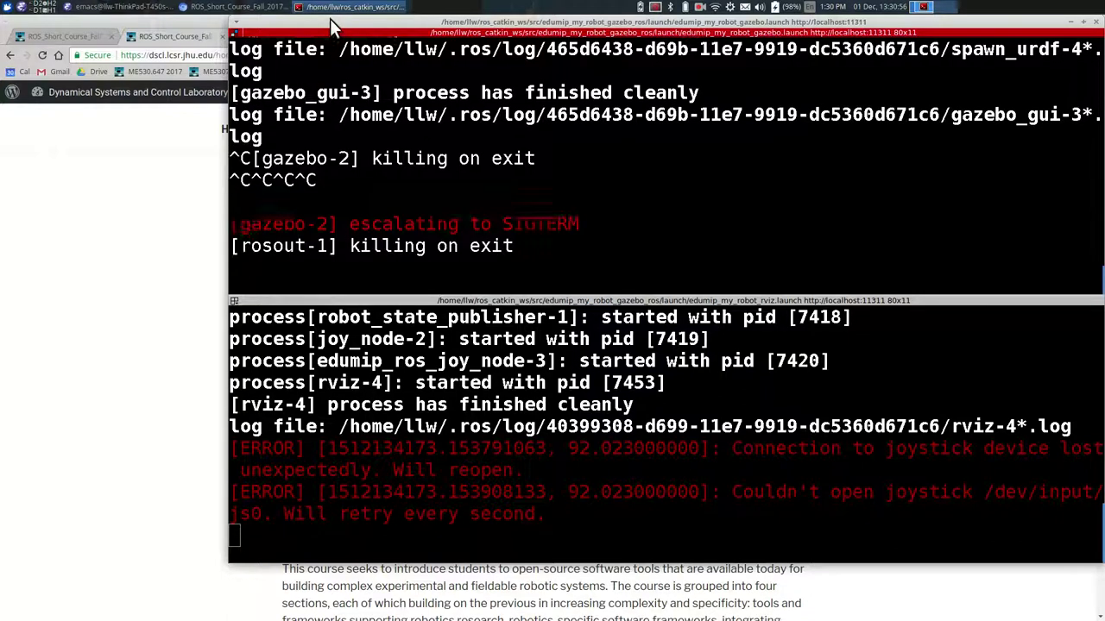
# - Rerun the roslaunch command for the robot's Gazebo simulation
pyautogui.press('Return')
pyautogui.press('Up')
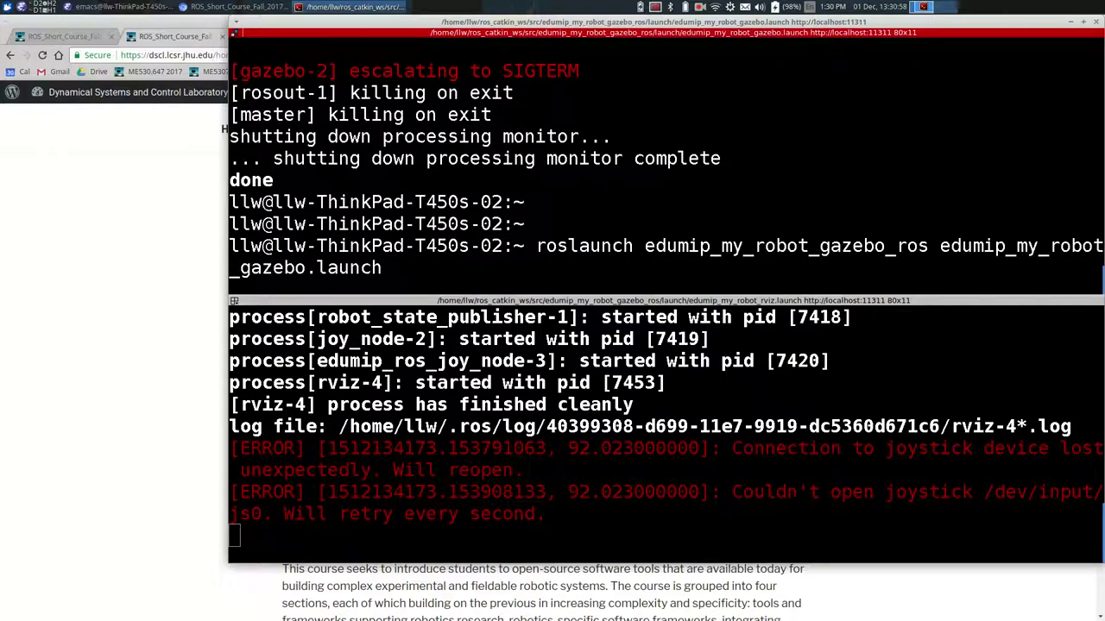
pyautogui.press('Return')
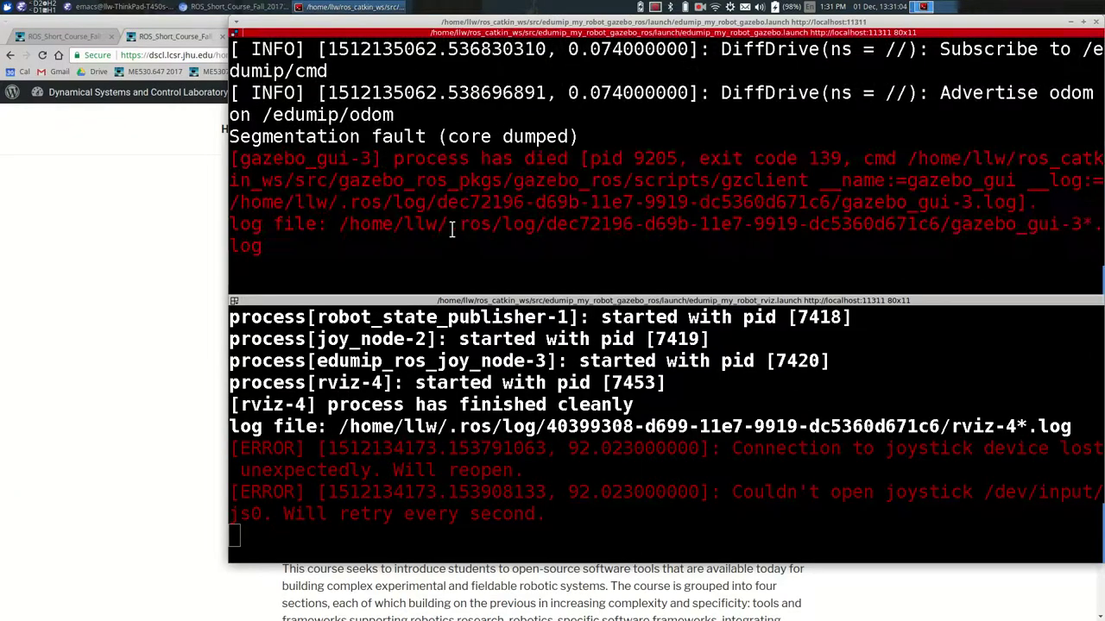
# - Interrupt the crashed relaunch repeatedly with Ctrl+C and move the terminals left
pyautogui.hotkey('ctrl', 'c')
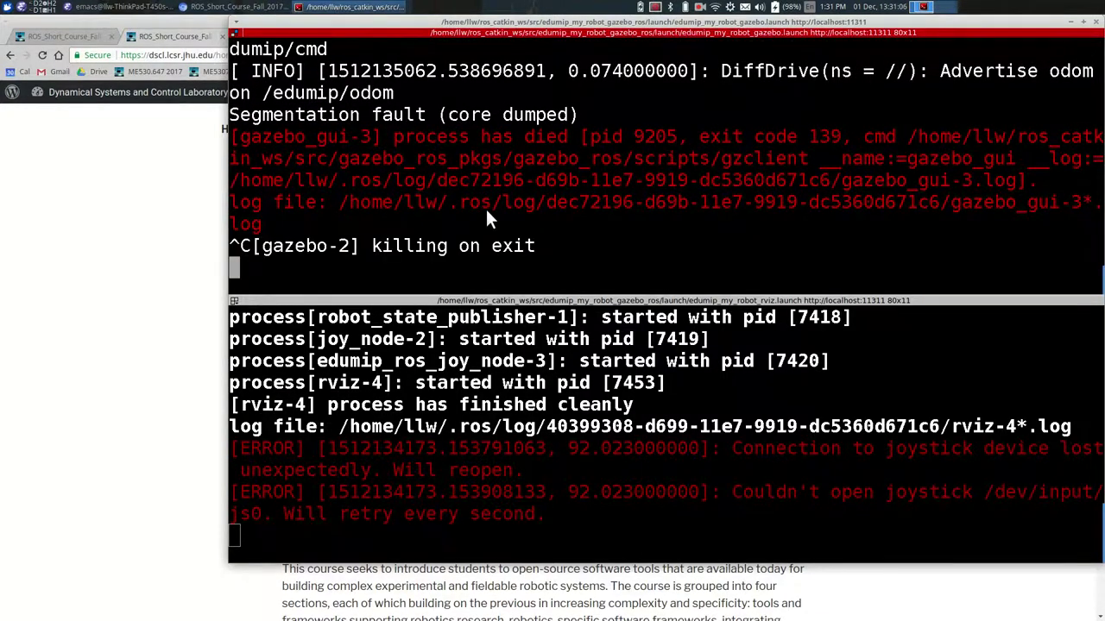
pyautogui.hotkey('alt', 'Tab')
pyautogui.hotkey('alt', 'Tab')
pyautogui.hotkey('ctrl', 'c')
pyautogui.hotkey('ctrl', 'c')
pyautogui.hotkey('ctrl', 'c')
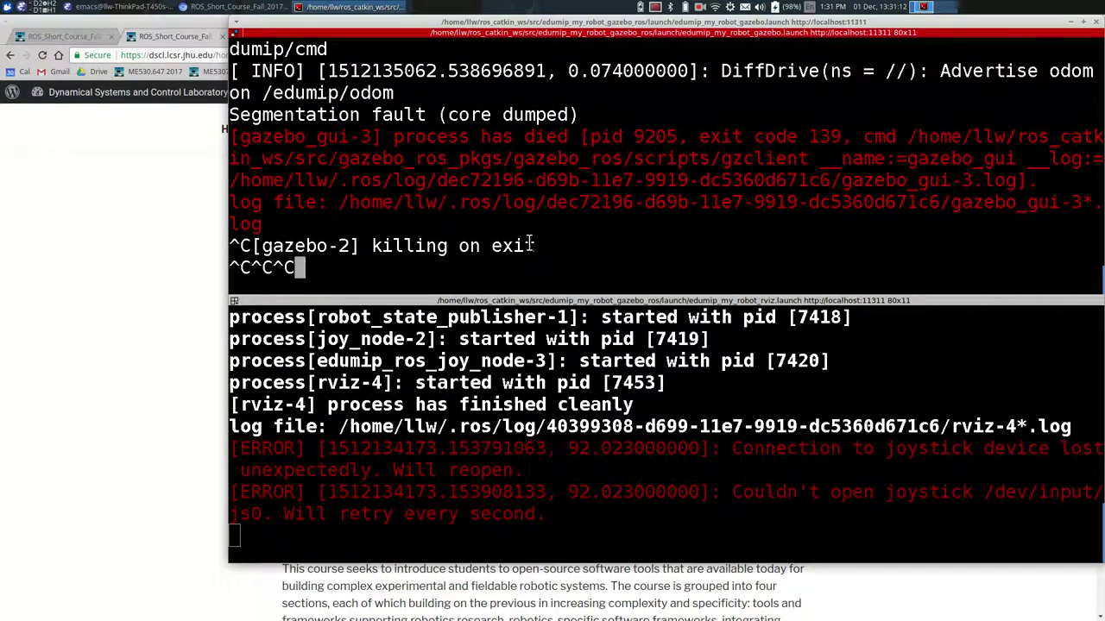
pyautogui.moveTo(519, 20); pyautogui.dragTo(446, 20)
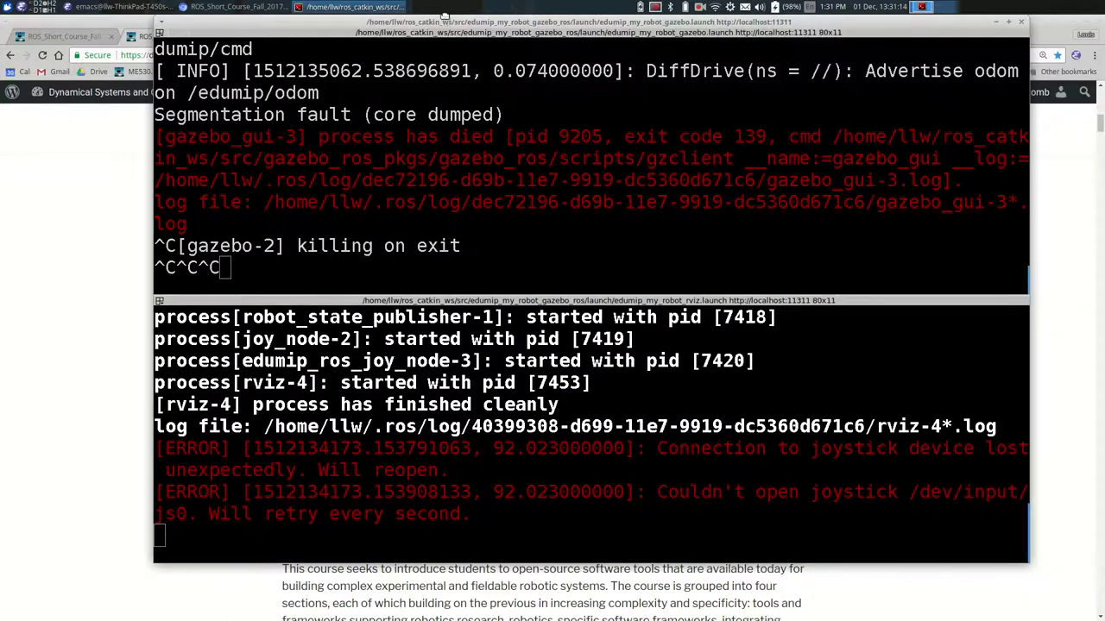
pyautogui.hotkey('ctrl', 'c')
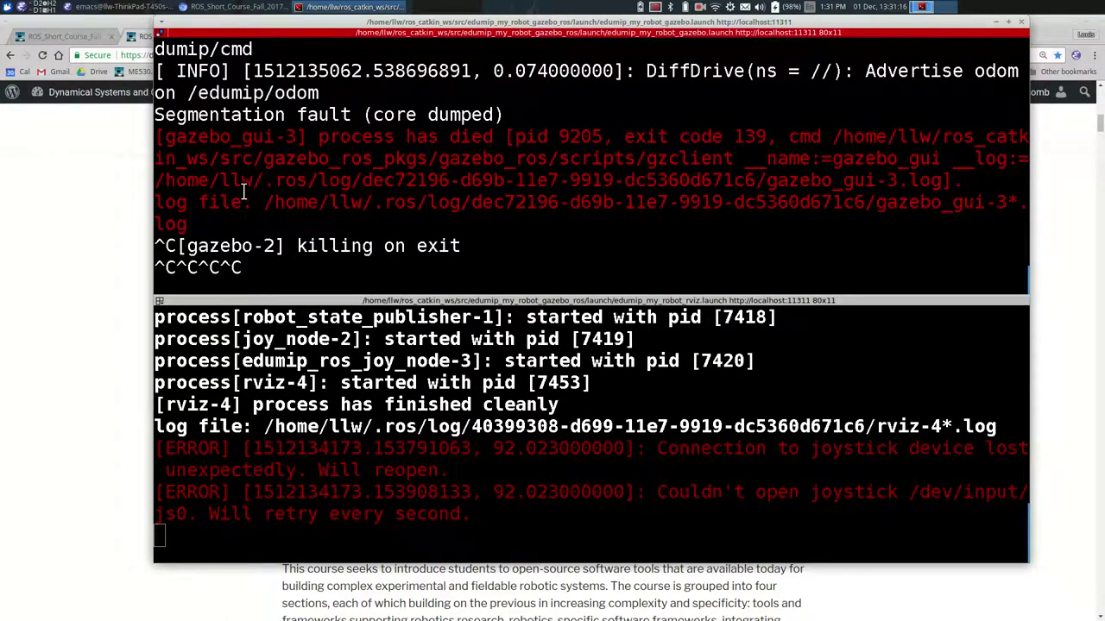
# - Scroll the Chromium course page to the Module 5 assignment's tutorial list, then return to Terminator
pyautogui.click(53, 36)
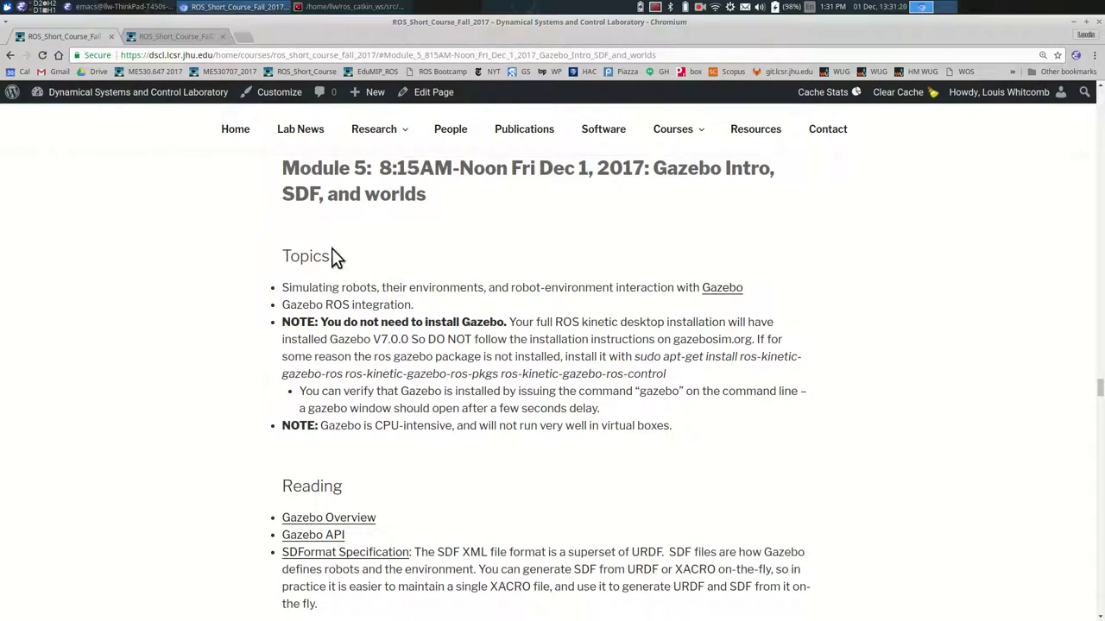
pyautogui.scroll(-3, 267, 310)
pyautogui.scroll(-5, 262, 304)
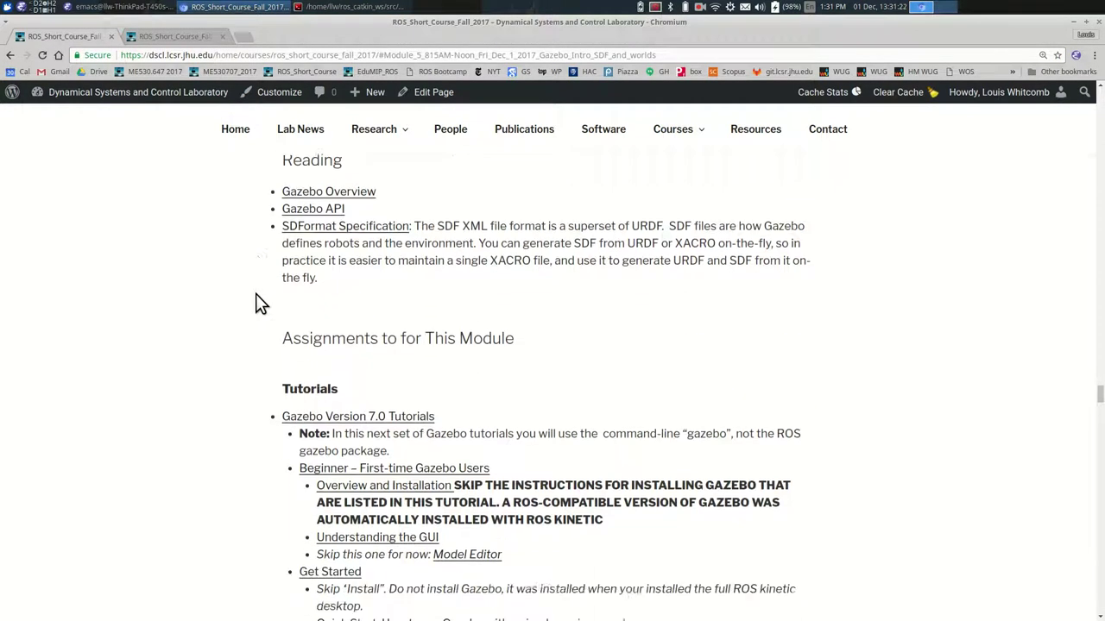
pyautogui.scroll(4, 259, 302)
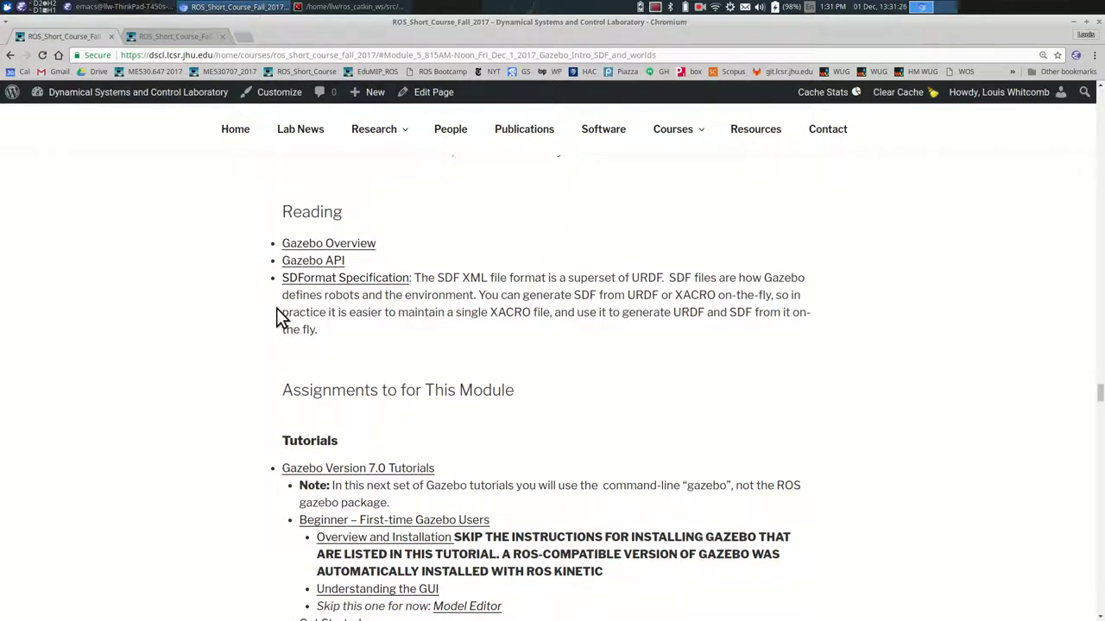
pyautogui.scroll(-4, 277, 308)
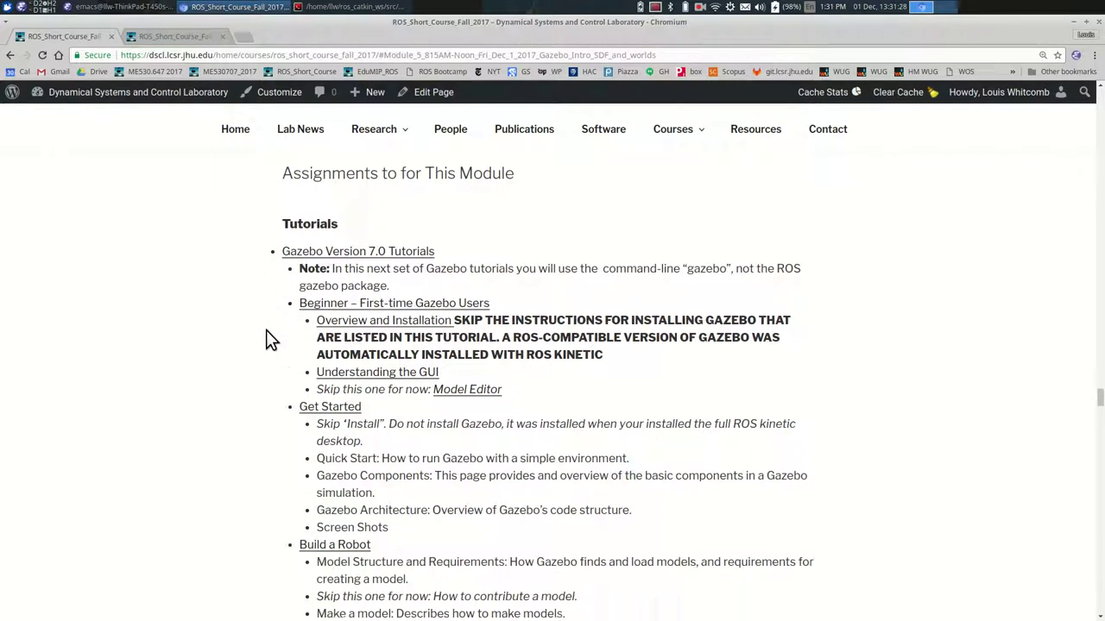
pyautogui.scroll(-1, 266, 339)
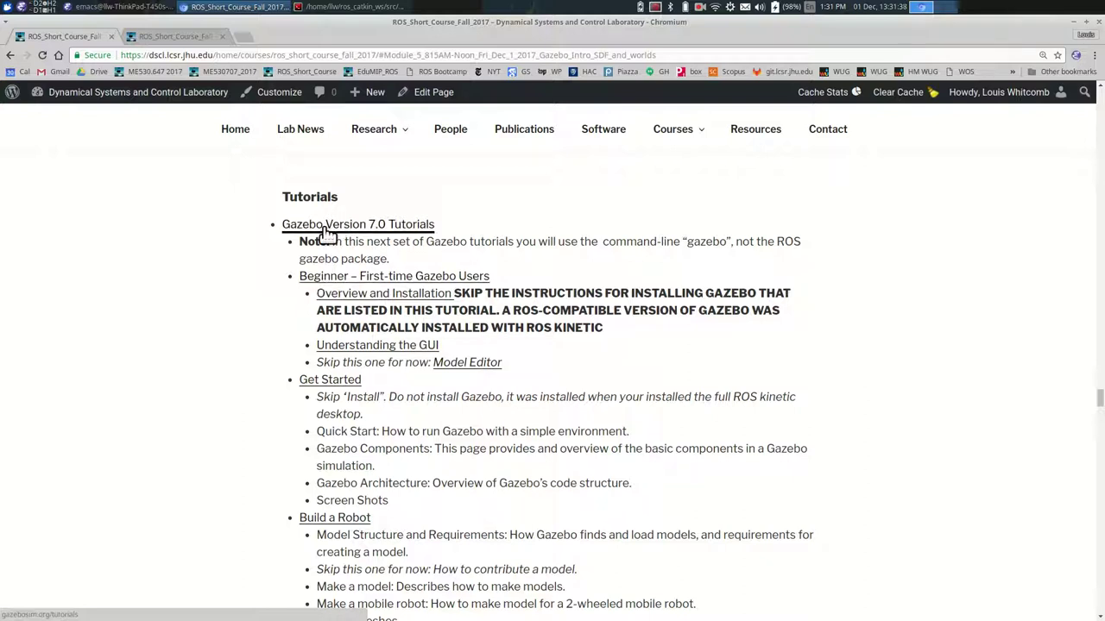
pyautogui.hotkey('alt', 'Tab')
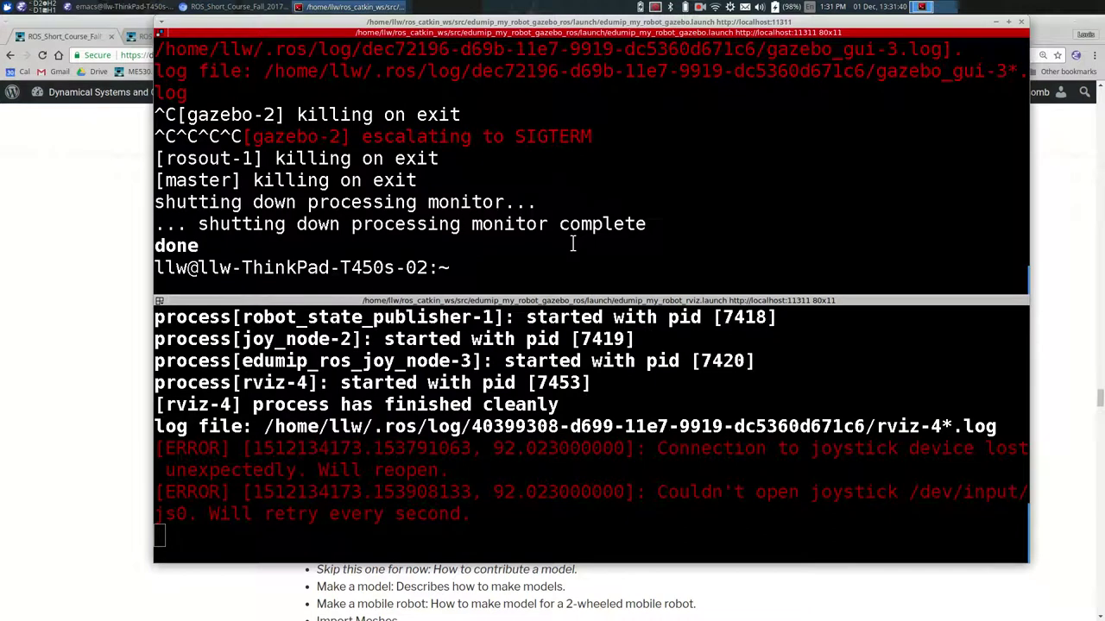
# - Rerun the roslaunch, then zoom in and select edumip_my_robot in the fresh Gazebo session
pyautogui.press('Up')
pyautogui.press('Return')
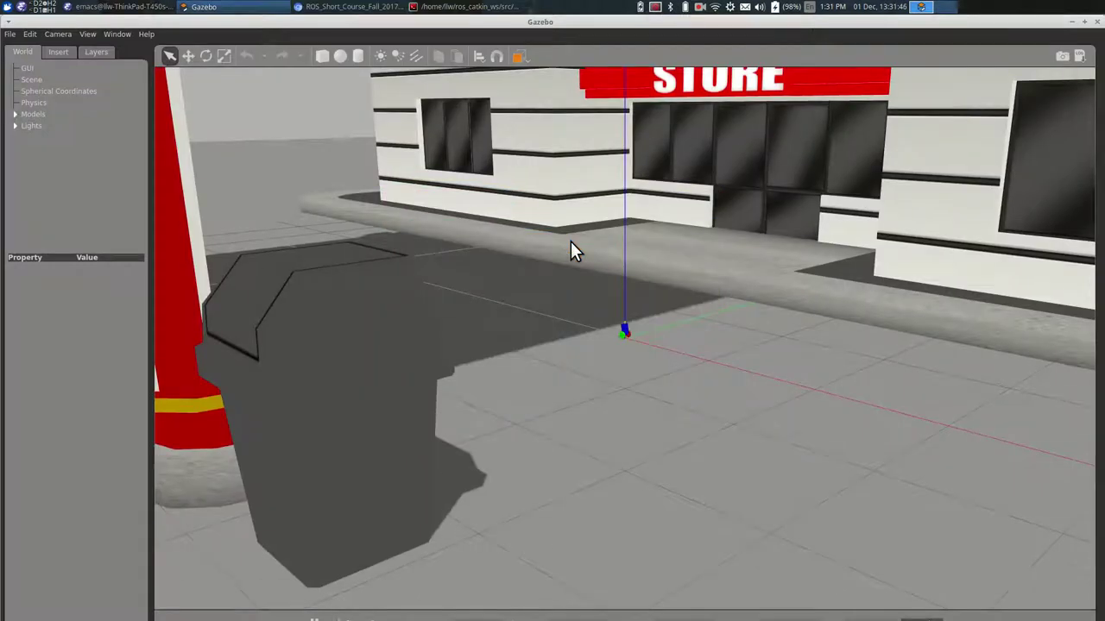
pyautogui.scroll(3, 700, 369)
pyautogui.scroll(3, 717, 335)
pyautogui.click(598, 337)
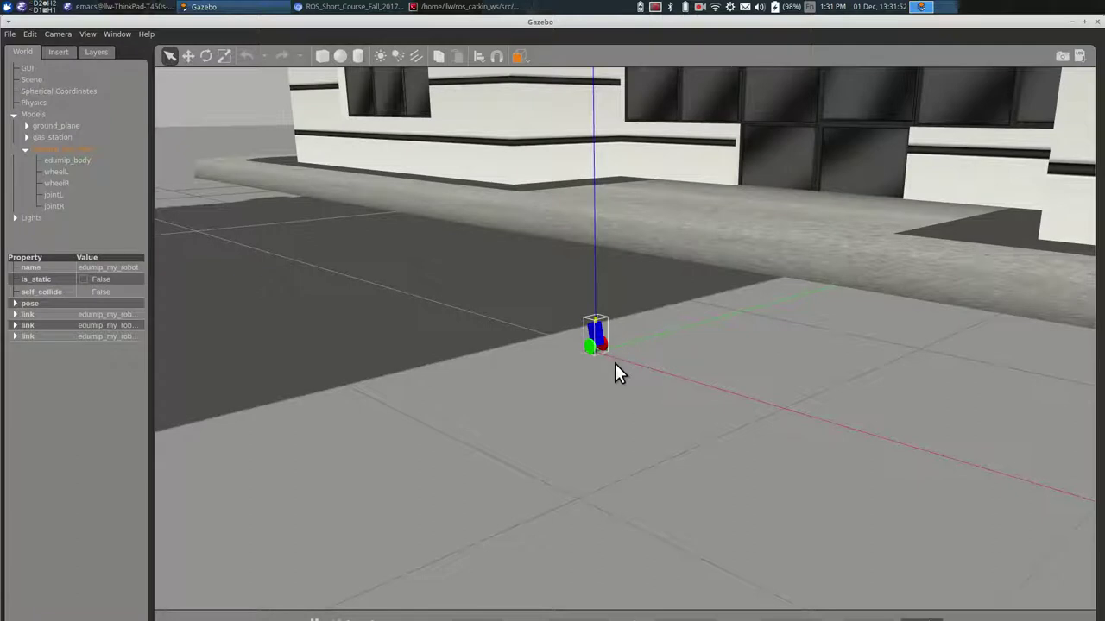
pyautogui.hotkey('alt', 'Tab')
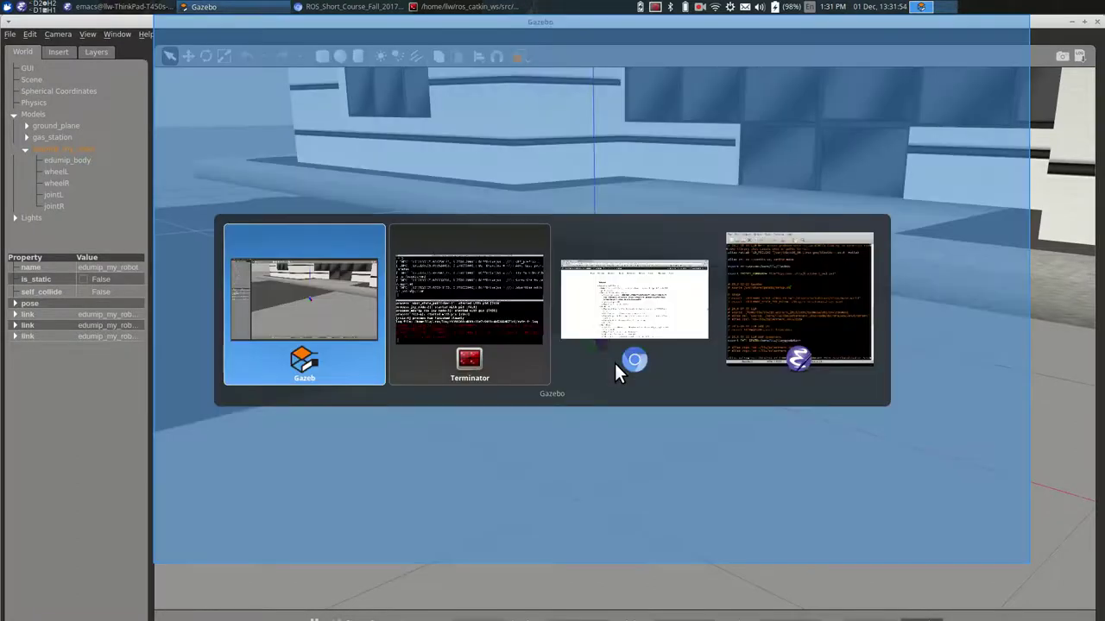
pyautogui.hotkey('alt', 'Tab')
pyautogui.hotkey('alt', 'Tab')
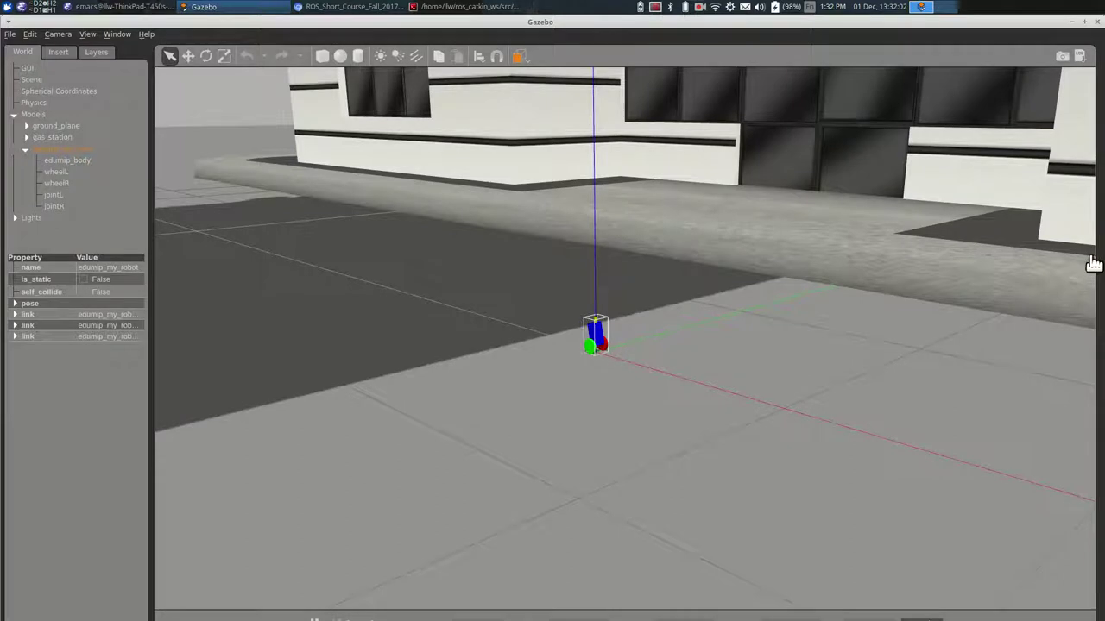
# - Open the robot's Joints panel, edit the jointL force, and have the camera follow the robot
pyautogui.moveTo(1093, 263); pyautogui.dragTo(933, 262)
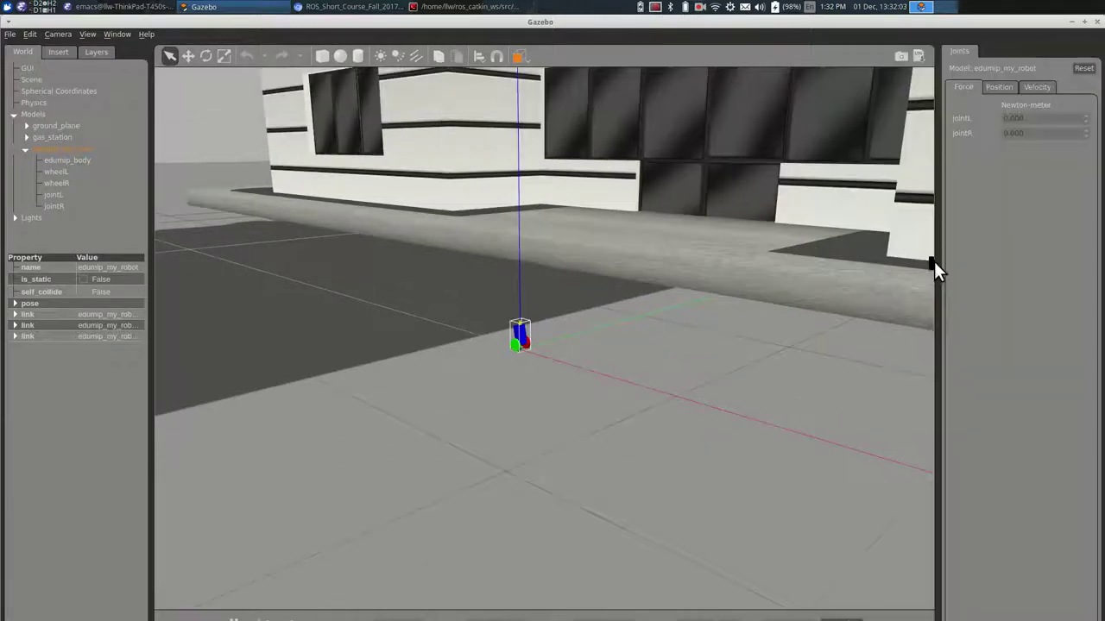
pyautogui.click(1034, 118)
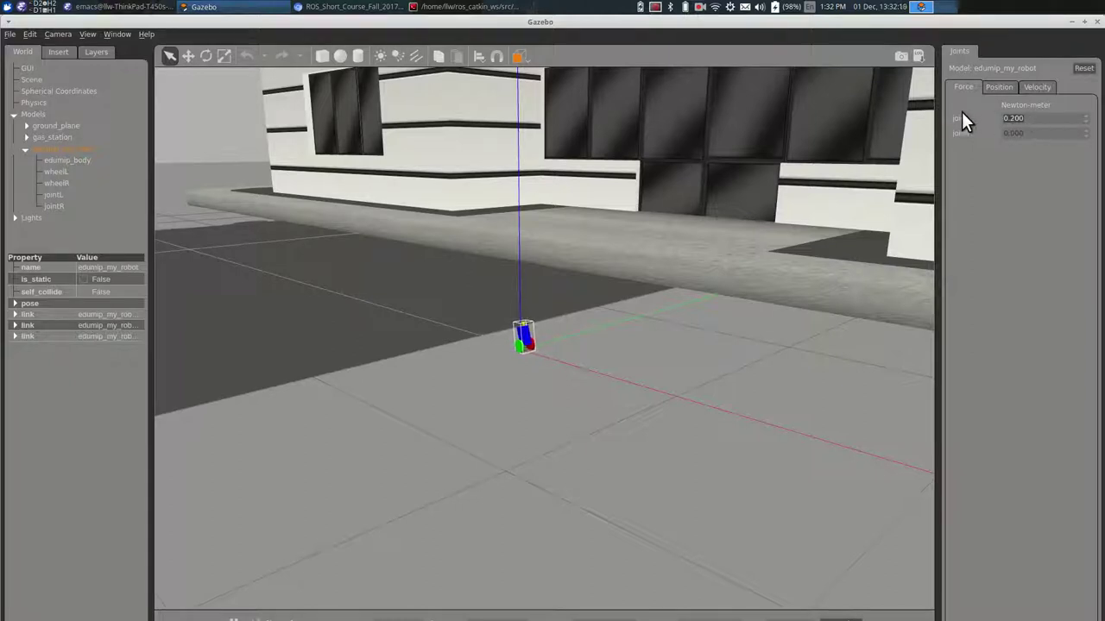
pyautogui.rightClick(529, 343)
pyautogui.click(547, 363)
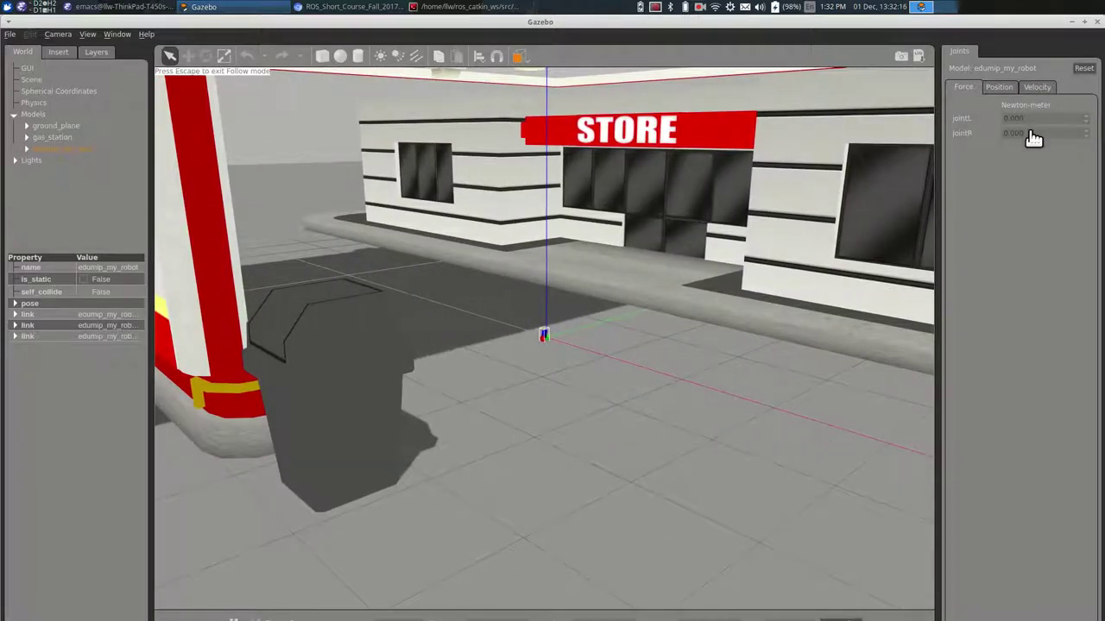
# - Reset the jointR force value to 0
pyautogui.scroll(2, 993, 138)
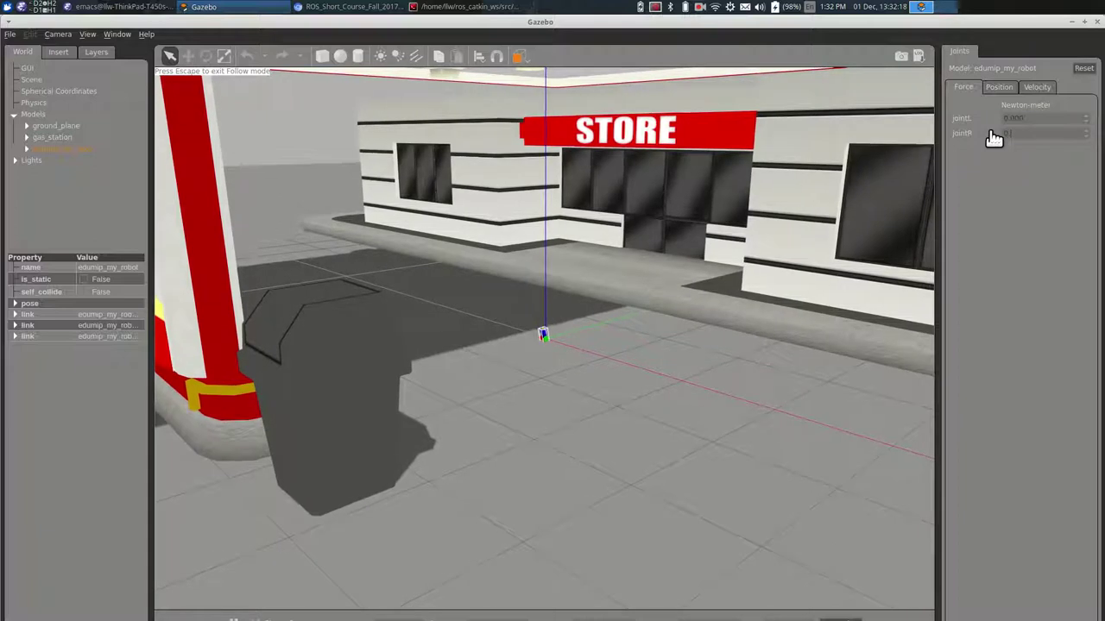
pyautogui.doubleClick(993, 138)
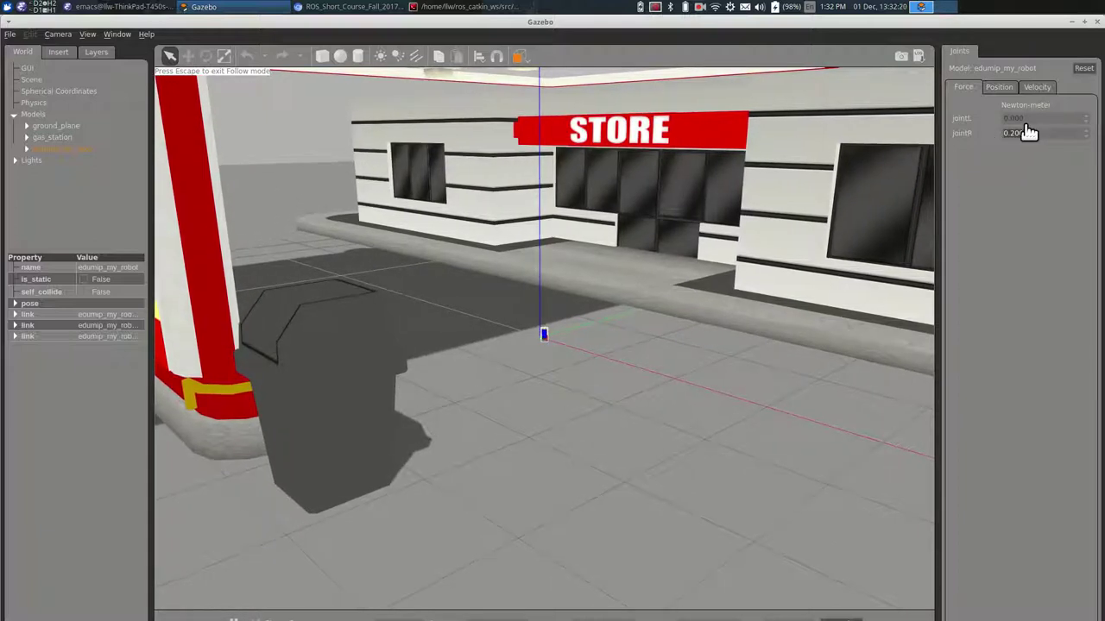
pyautogui.write('0')
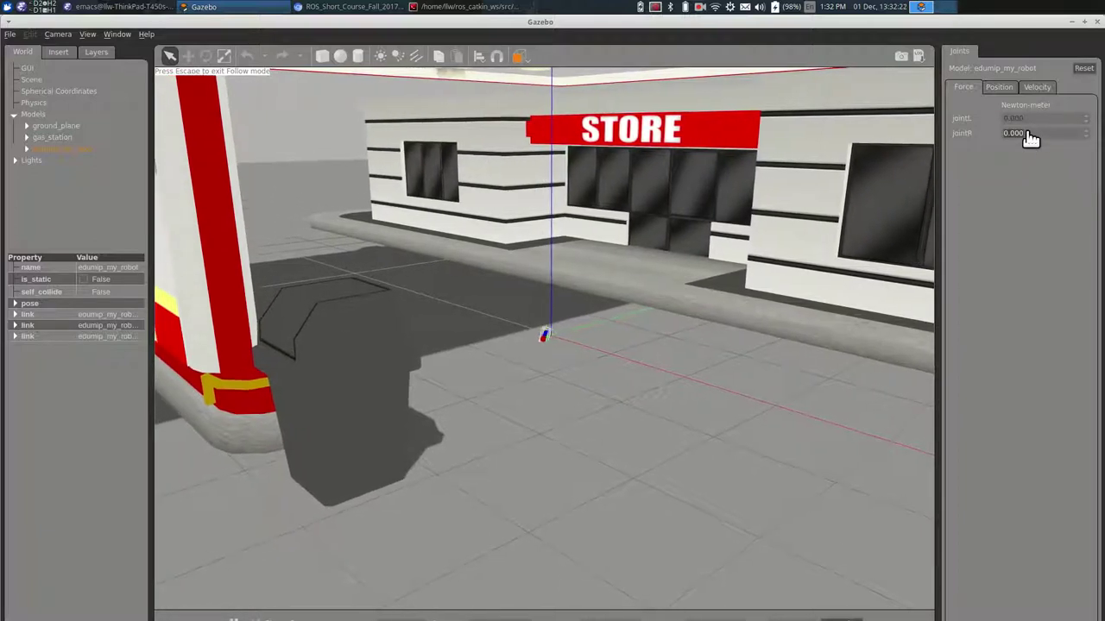
pyautogui.hotkey('alt', 'Tab')
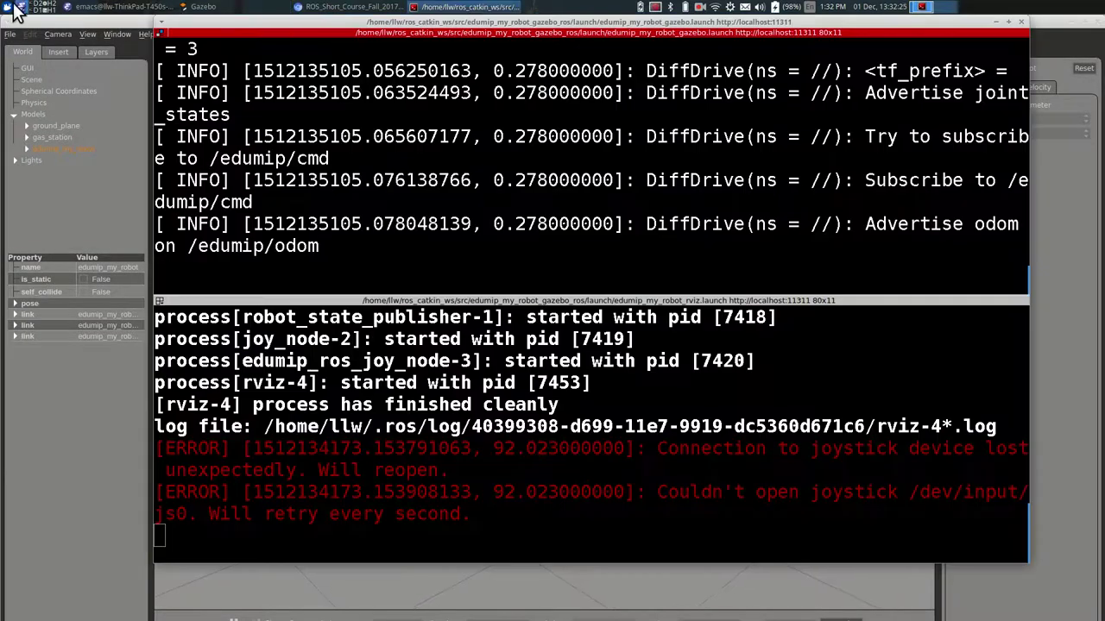
# - Open a new bash terminal, move it up-left, and list active ROS topics like /edumip/cmd and /edumip/odom
pyautogui.click(16, 10)
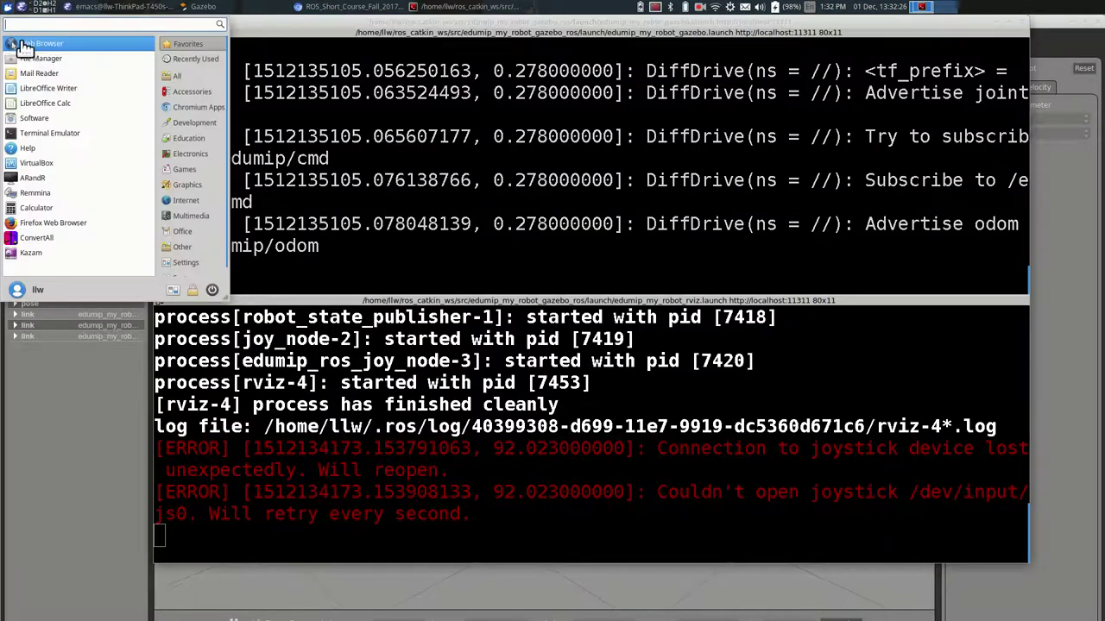
pyautogui.click(153, 156)
pyautogui.hotkey('ctrl', 'alt', 't')
pyautogui.moveTo(493, 79); pyautogui.dragTo(384, 63)
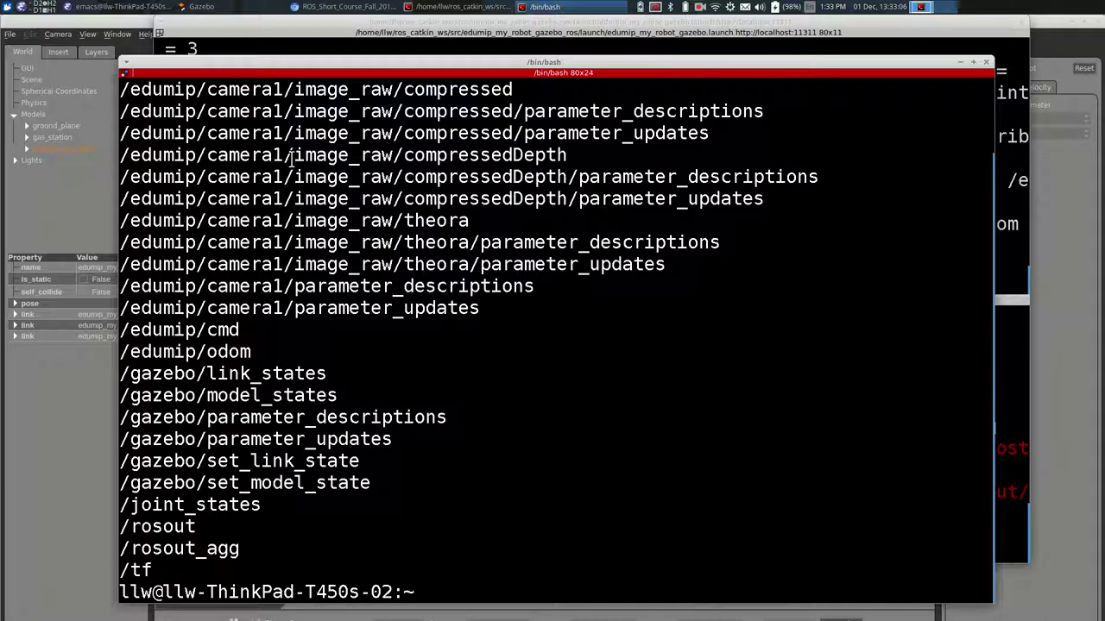
pyautogui.scroll(2, 291, 159)
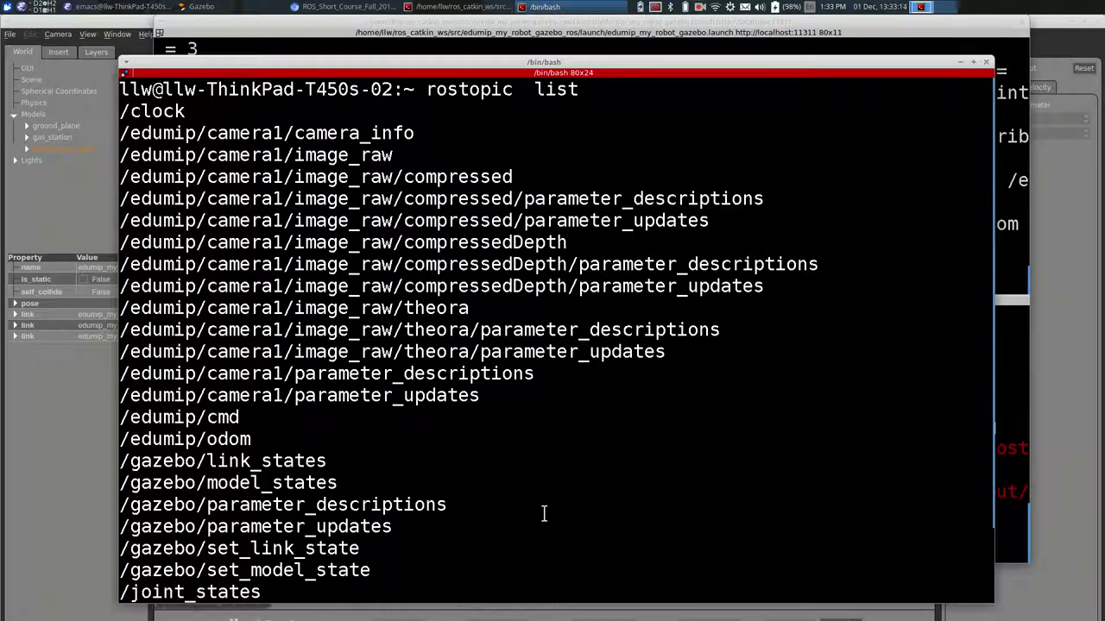
# - Clear the terminal and rerun 'rqt_image_view /edumip/camera1/image_raw' from the command history
pyautogui.hotkey('ctrl', 'l')
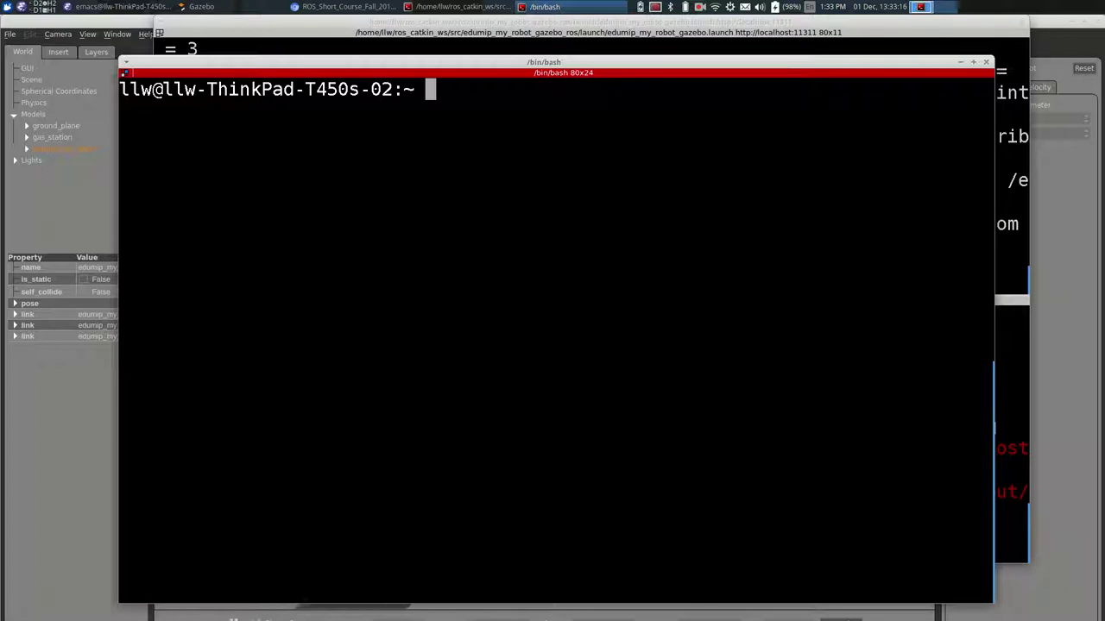
pyautogui.hotkey('ctrl', 'r')
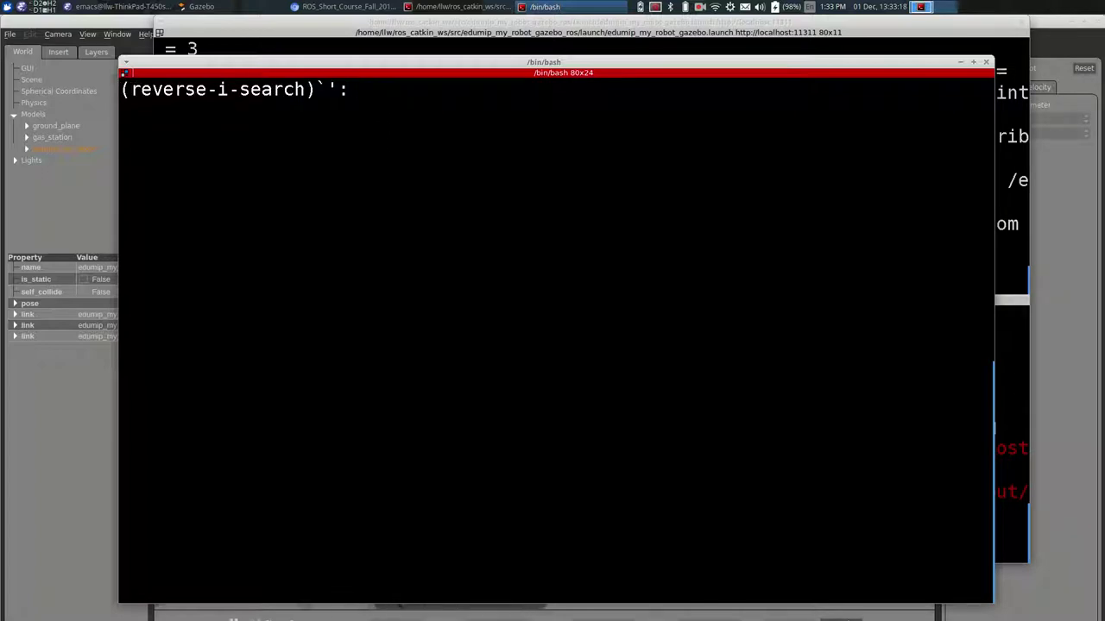
pyautogui.write('rq')
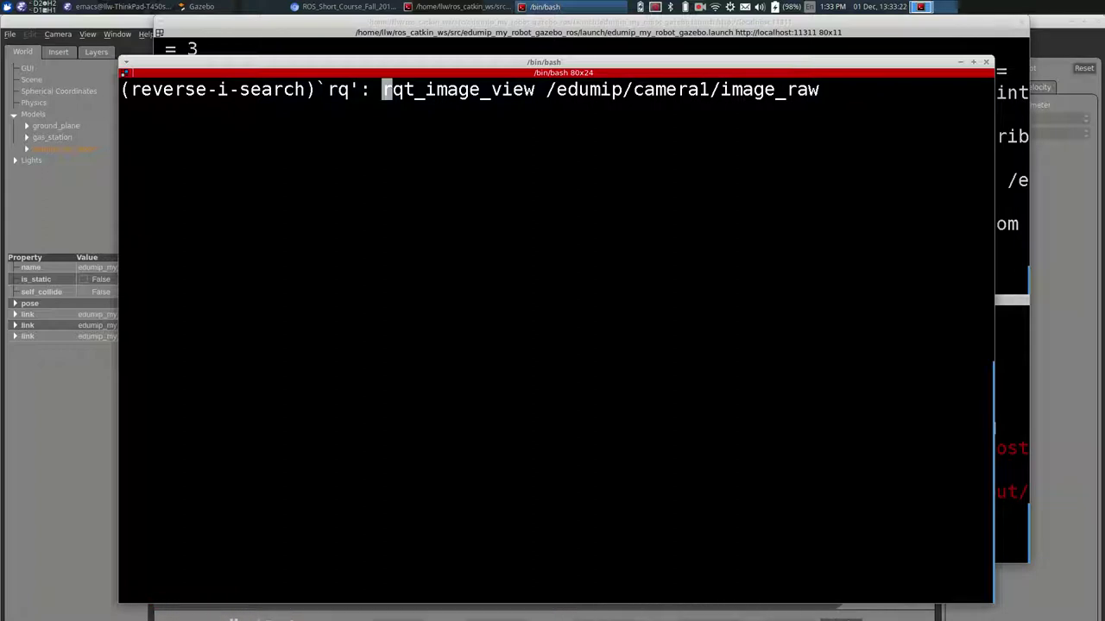
pyautogui.press('Escape')
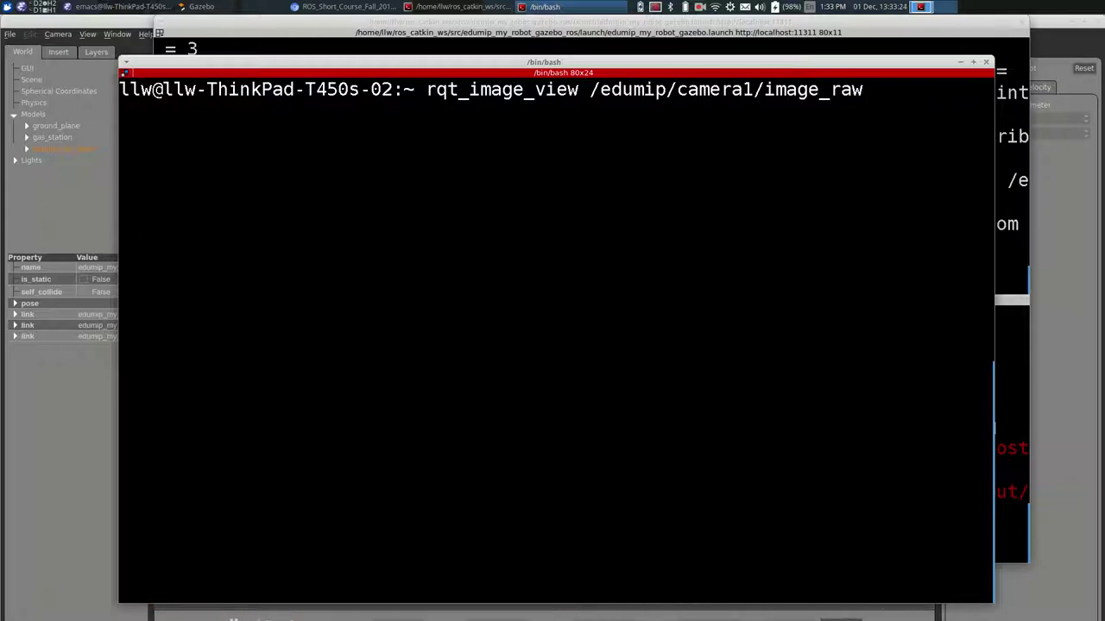
pyautogui.press('Return')
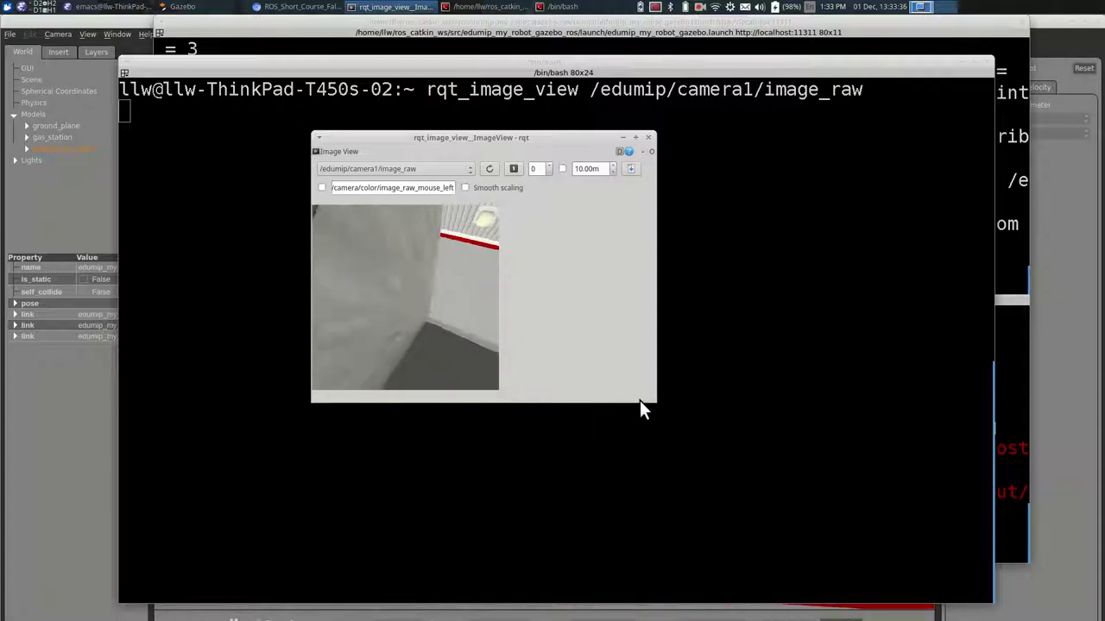
# - Enlarge the camera viewer, place it on the right, and raise Gazebo in front
pyautogui.moveTo(574, 132); pyautogui.dragTo(697, 145)
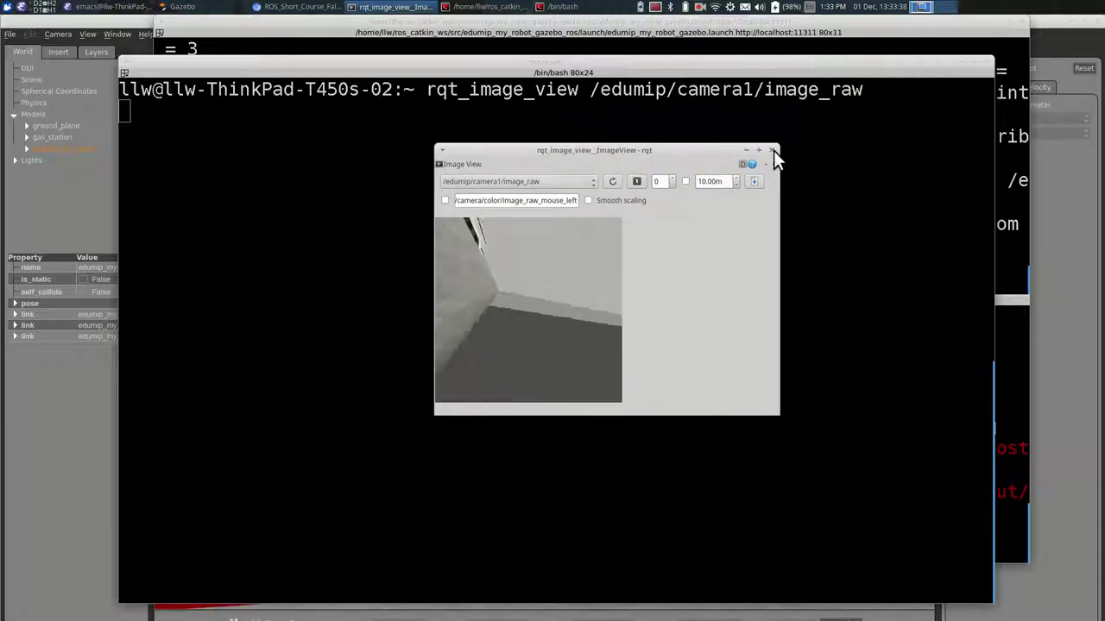
pyautogui.moveTo(779, 145); pyautogui.dragTo(808, 25)
pyautogui.moveTo(569, 24); pyautogui.dragTo(842, 110)
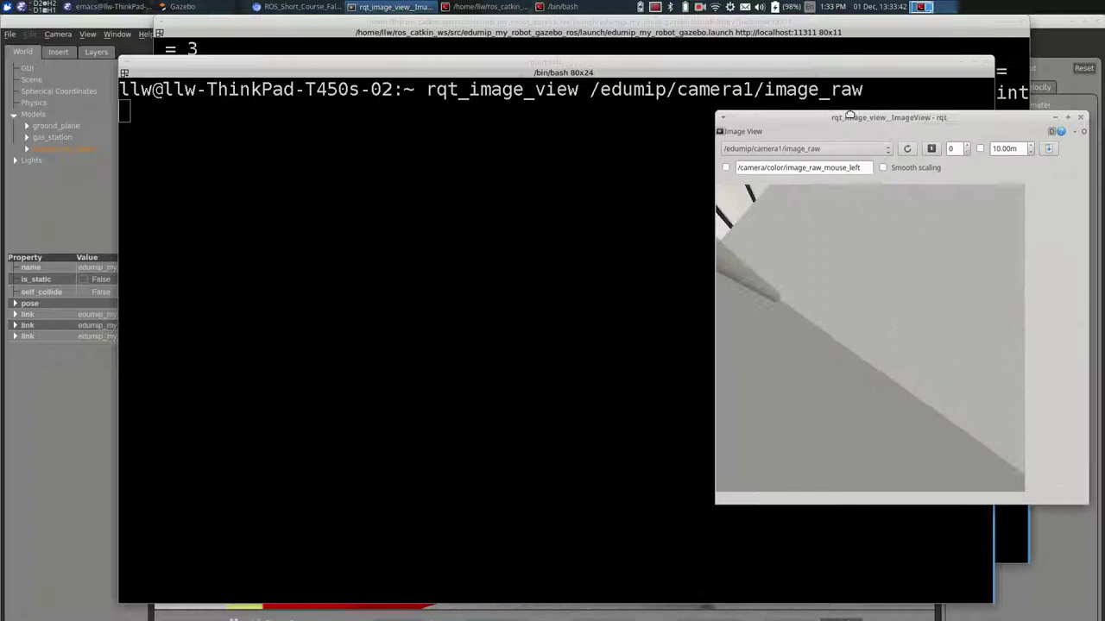
pyautogui.click(130, 21)
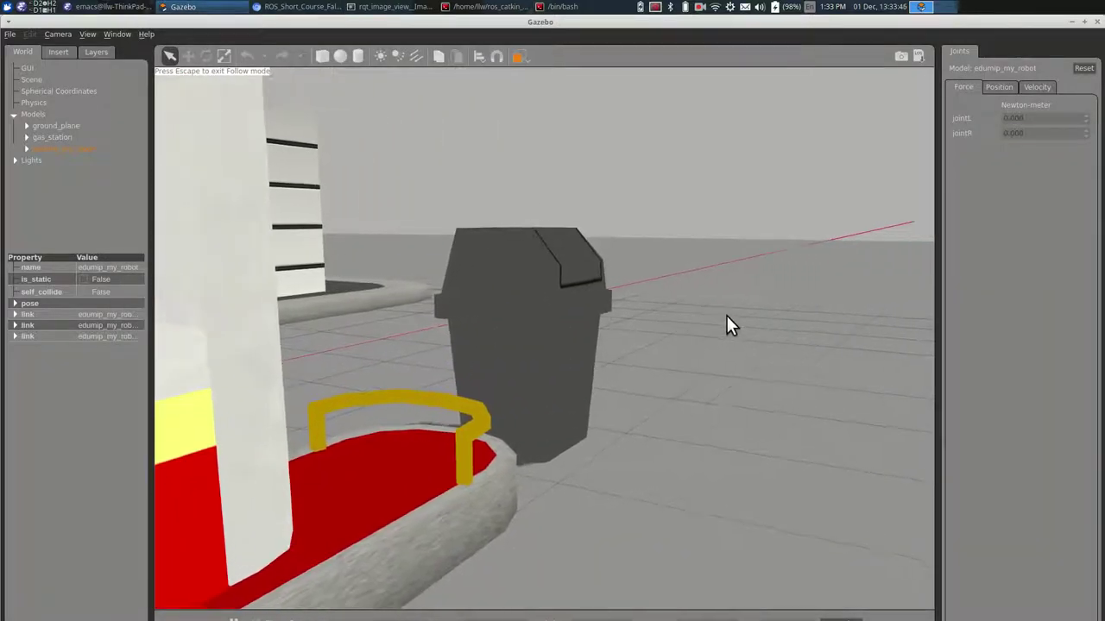
# - Switch back to the rqt_image_view camera feed, bringing it in front of Gazebo
pyautogui.hotkey('alt', 'Tab')
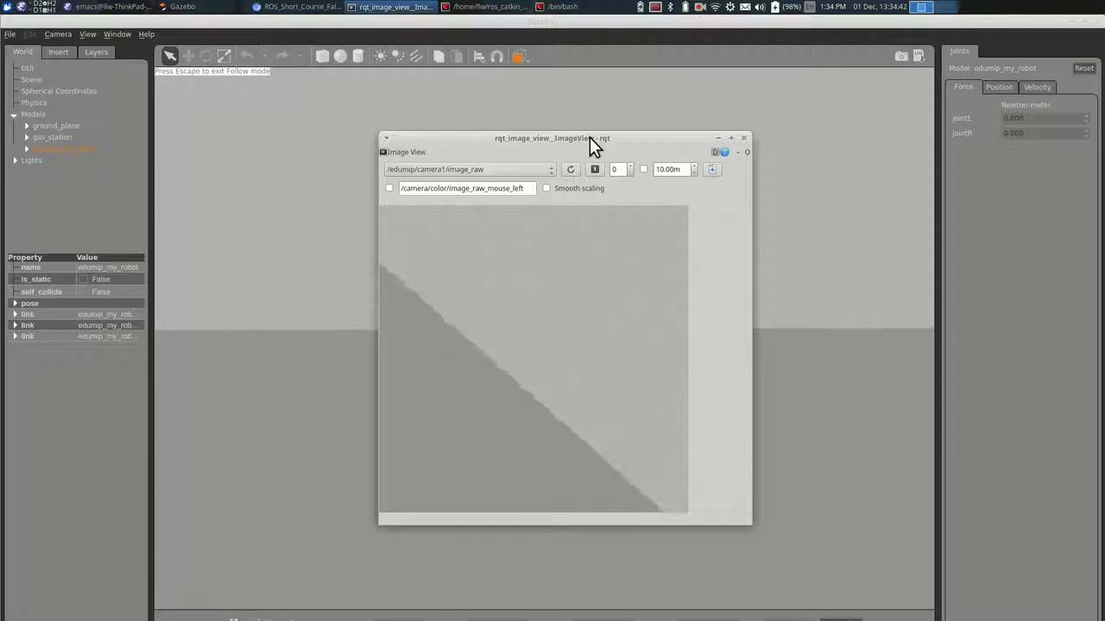
# - Close the image viewer and Gazebo, then shut down the running launch with Ctrl+C
pyautogui.click(742, 137)
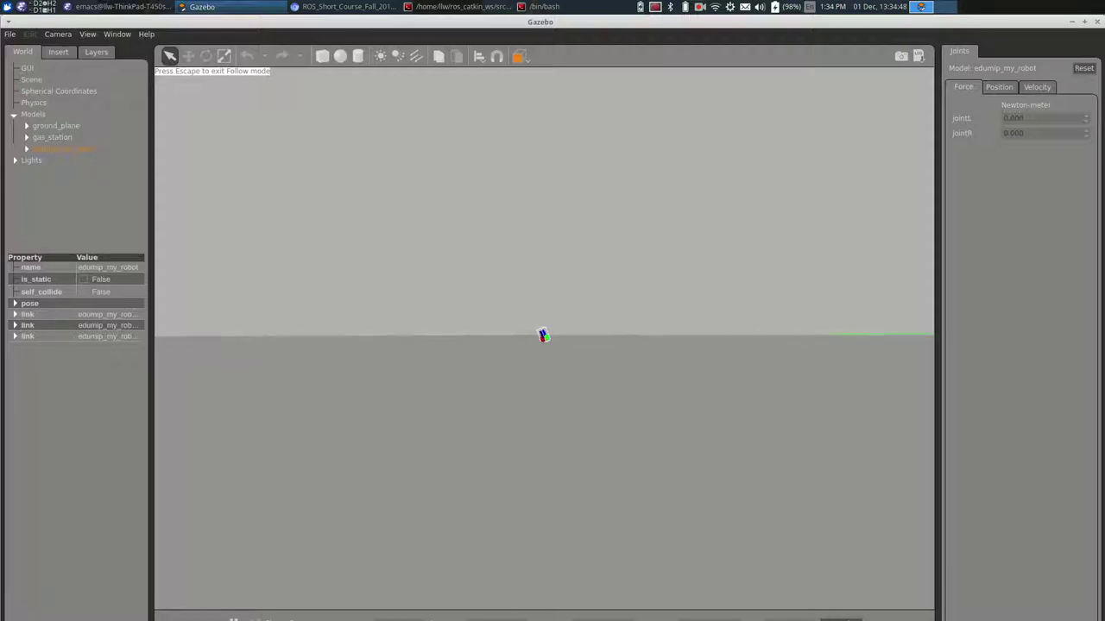
pyautogui.click(1096, 23)
pyautogui.hotkey('alt', 'Tab')
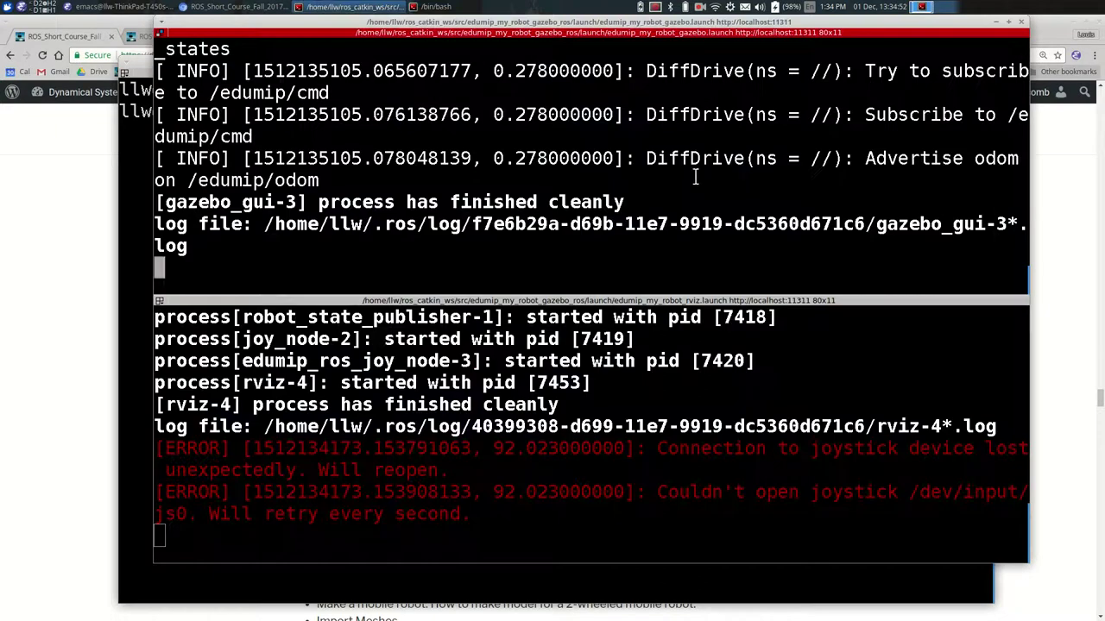
pyautogui.hotkey('ctrl', 'c')
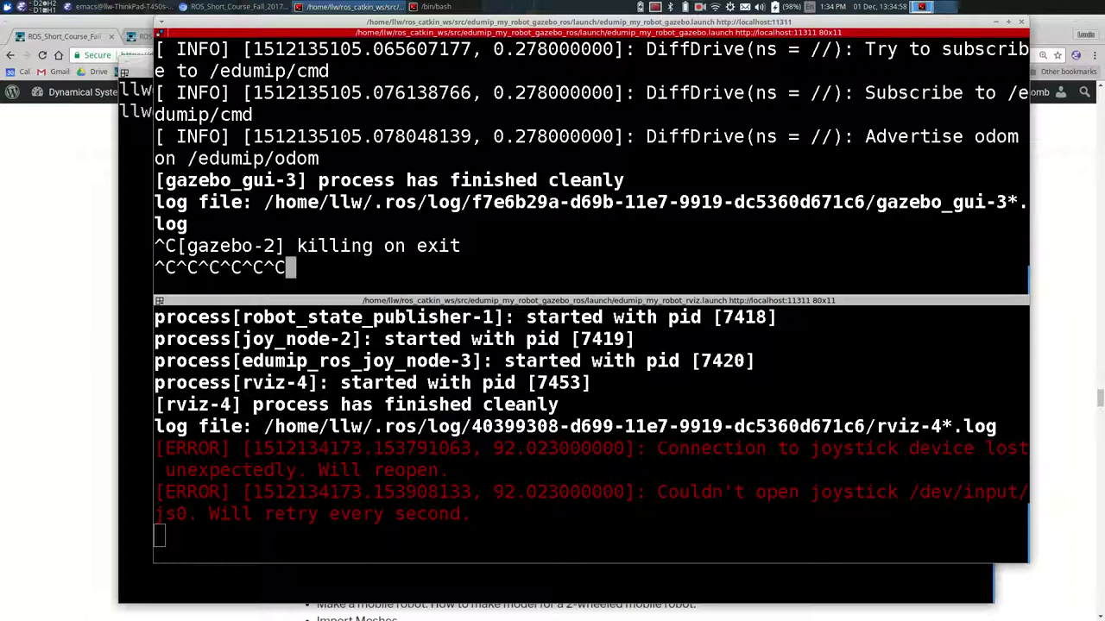
pyautogui.hotkey('ctrl', 'c')
pyautogui.hotkey('ctrl', 'c')
pyautogui.hotkey('ctrl', 'c')
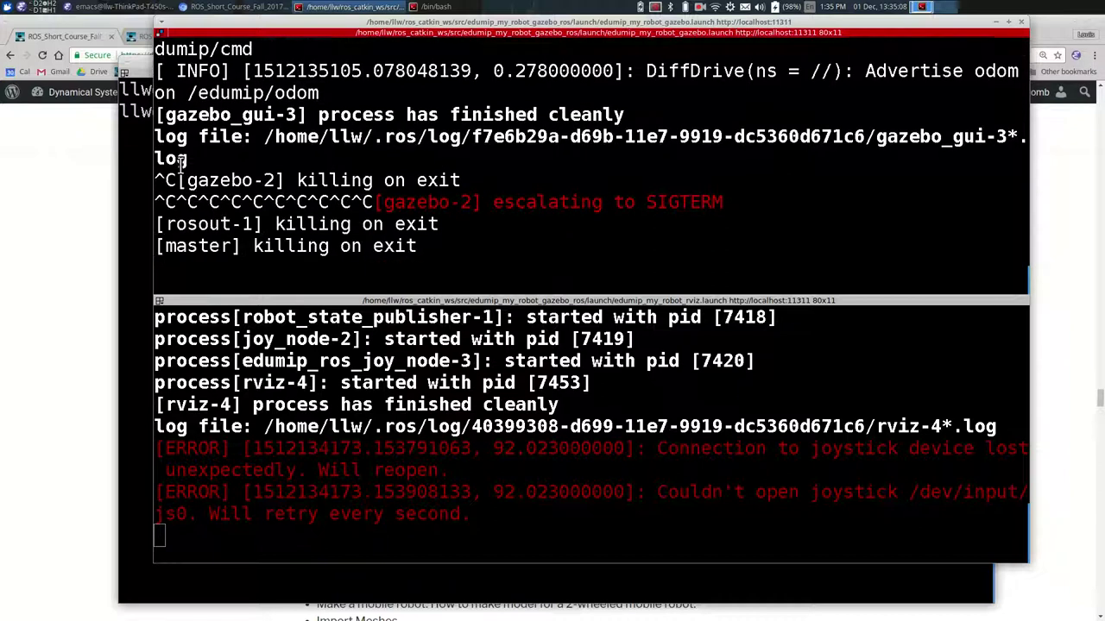
# - Relaunch the Gazebo robot simulation from history, then stop it again with Ctrl+C
pyautogui.press('Up')
pyautogui.press('Return')
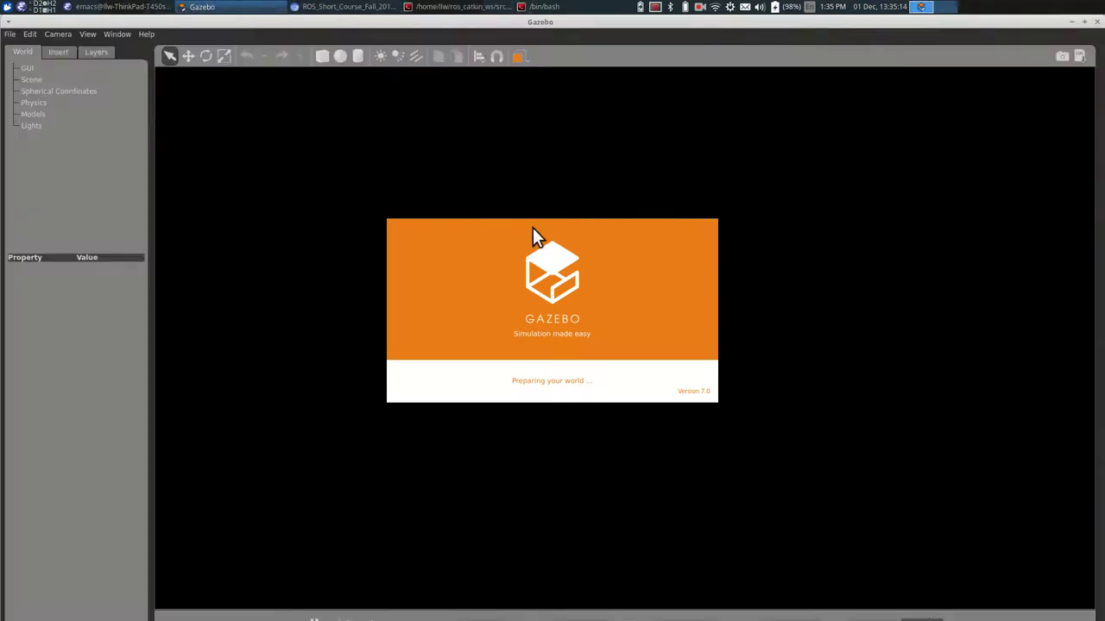
pyautogui.hotkey('ctrl', 'c')
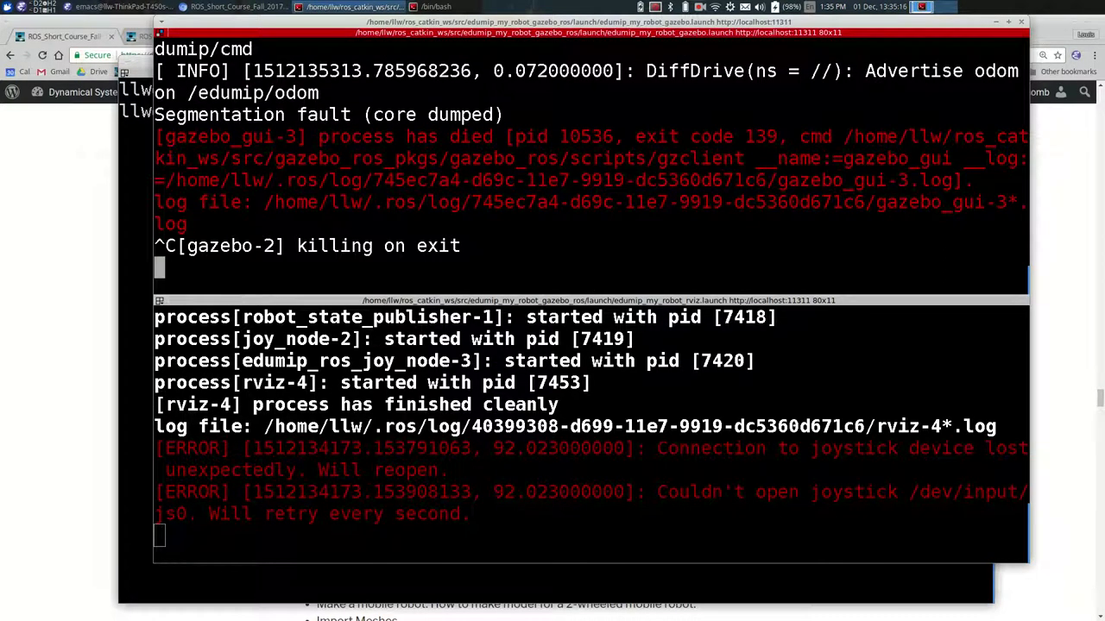
# - Scroll through the Gazebo Version 7.0 Tutorials list in Chromium, then return to the terminal
pyautogui.click(70, 34)
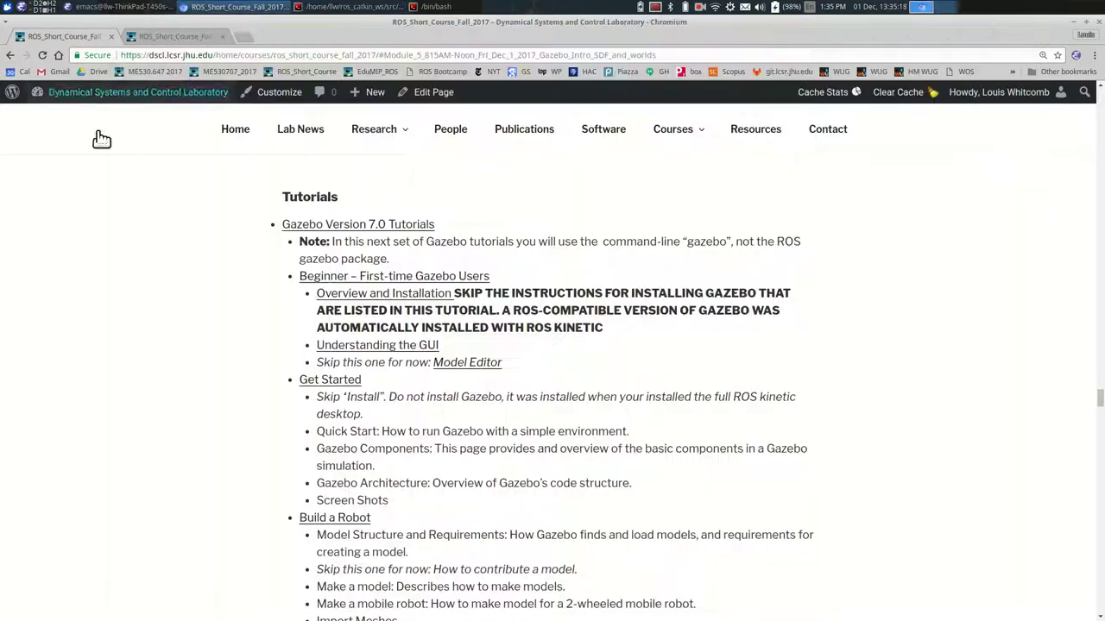
pyautogui.scroll(-2, 133, 242)
pyautogui.scroll(3, 239, 243)
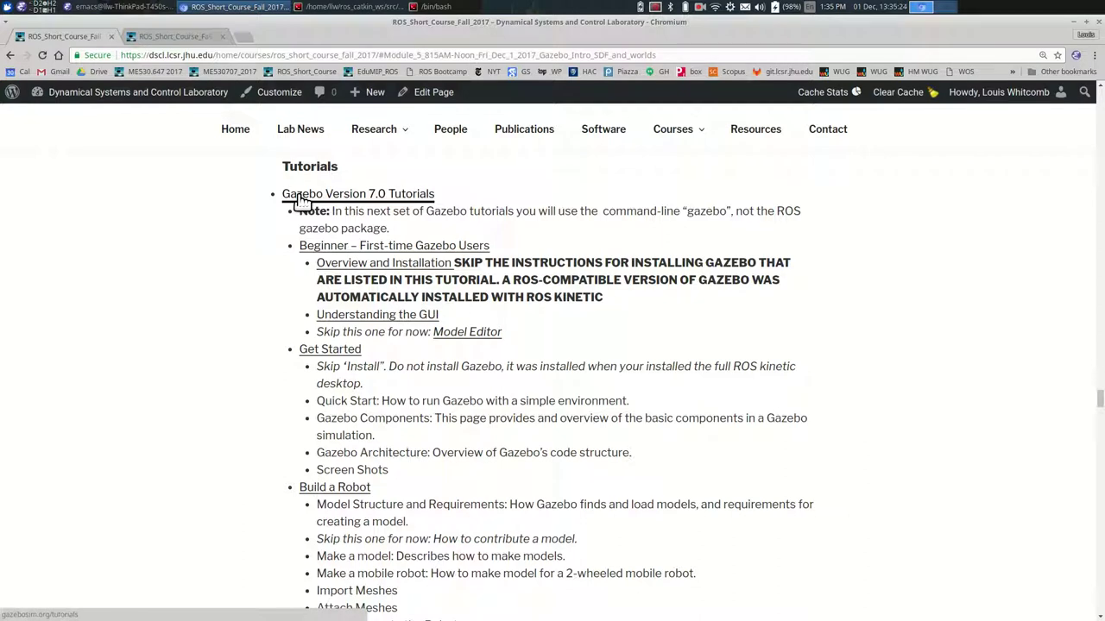
pyautogui.scroll(-5, 285, 298)
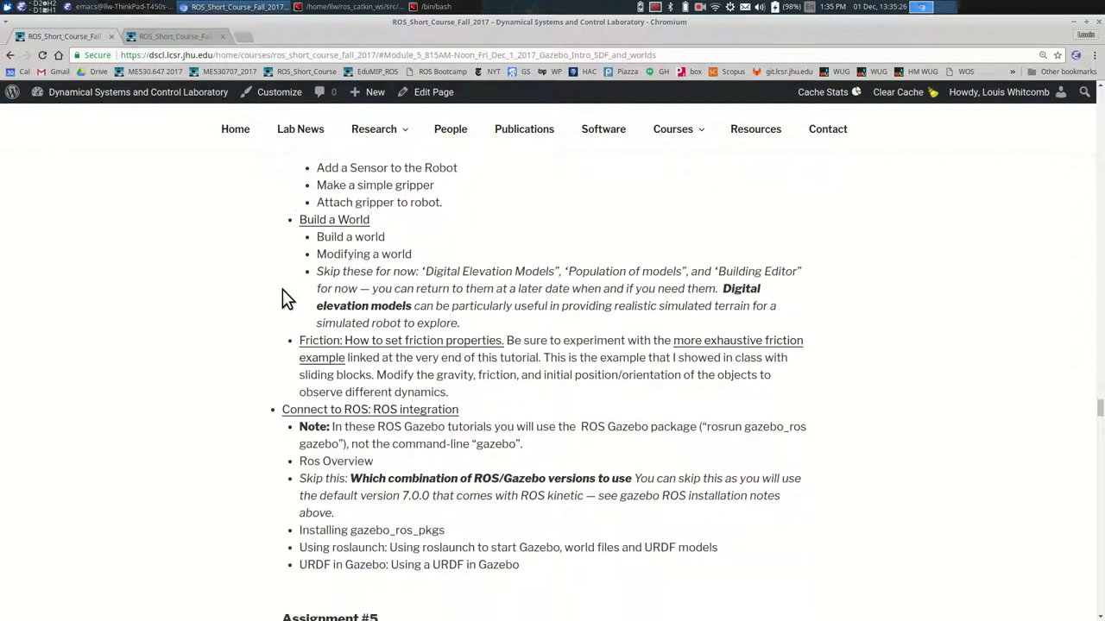
pyautogui.scroll(4, 284, 296)
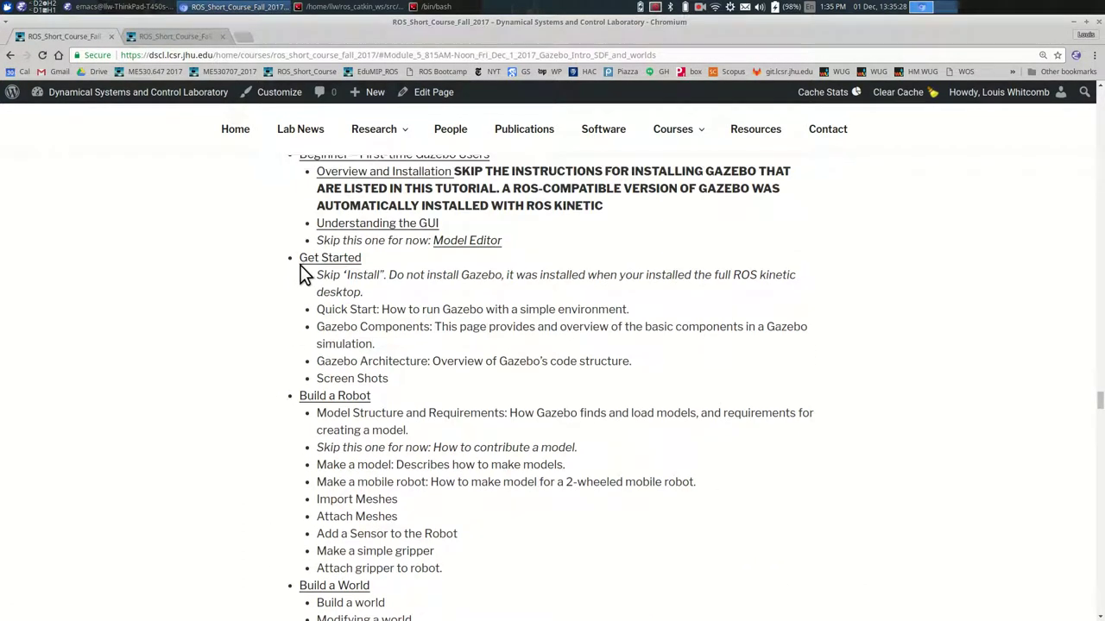
pyautogui.scroll(1, 297, 266)
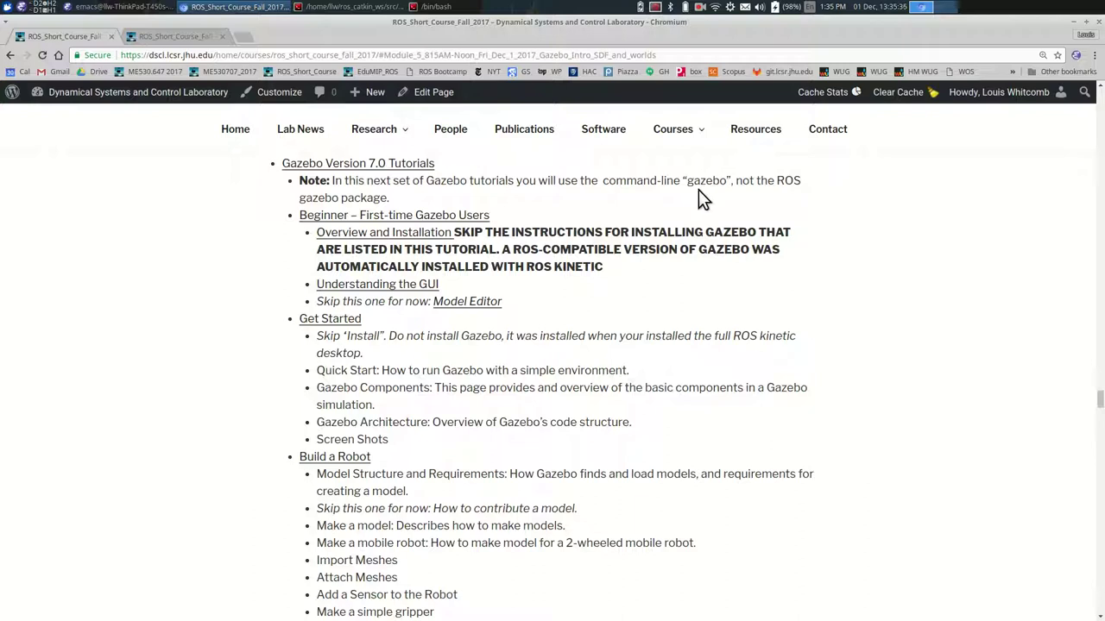
pyautogui.hotkey('alt', 'Tab')
# - Rerun the edumip_my_robot_gazebo.launch roslaunch and zoom in on the Gazebo world
pyautogui.press('Up')
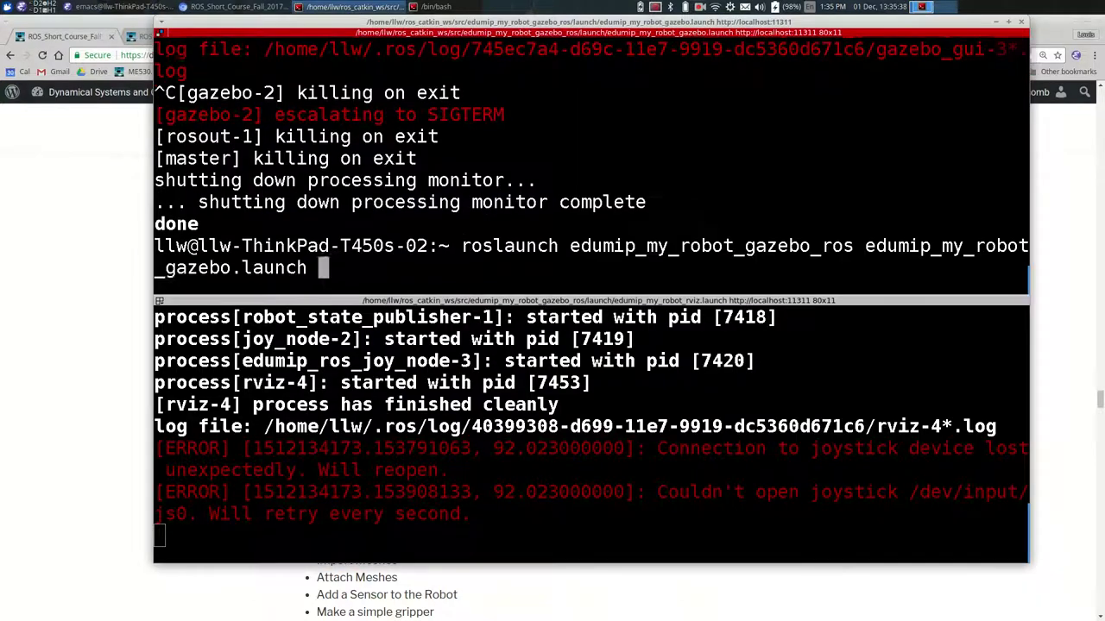
pyautogui.press('Return')
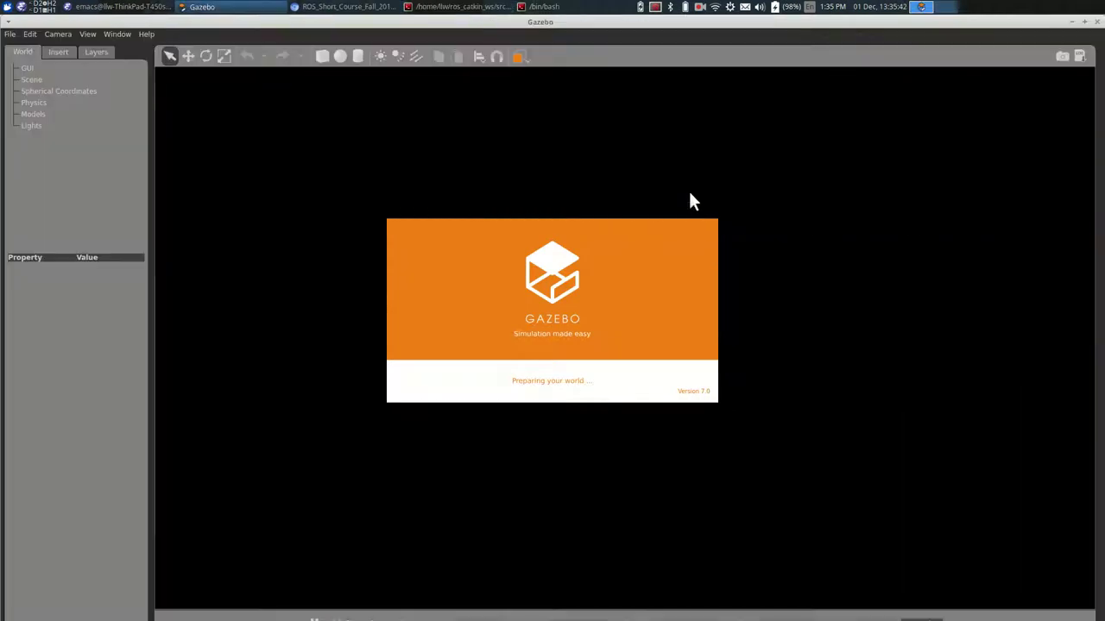
pyautogui.scroll(5, 662, 337)
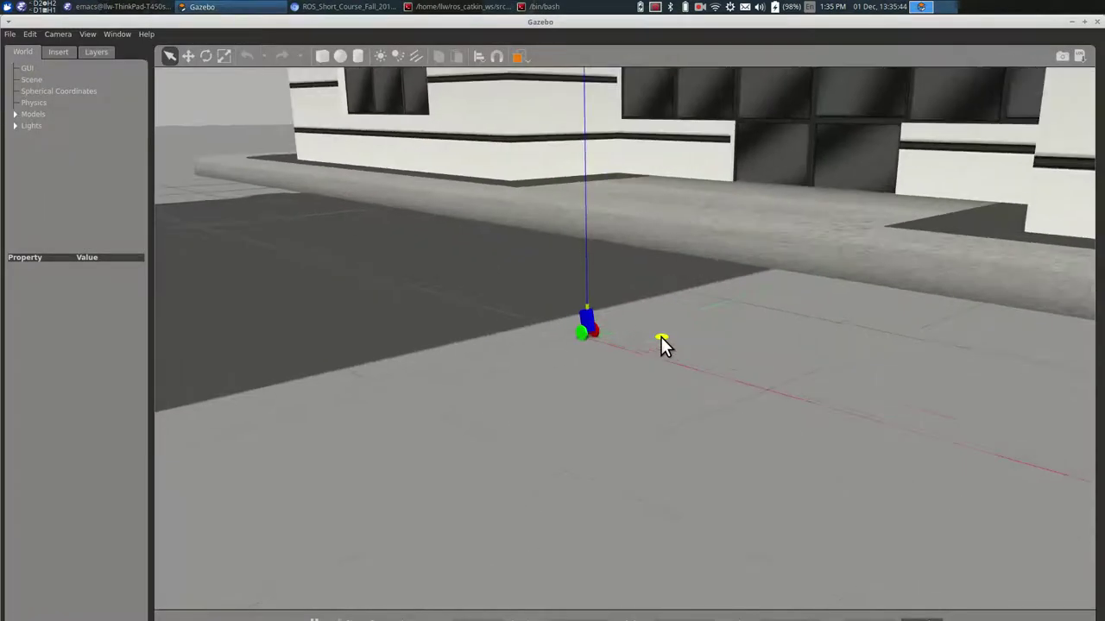
# - Stop the rviz launch in the lower terminal pane and enter 'rqt_graph &'
pyautogui.hotkey('alt', 'Tab')
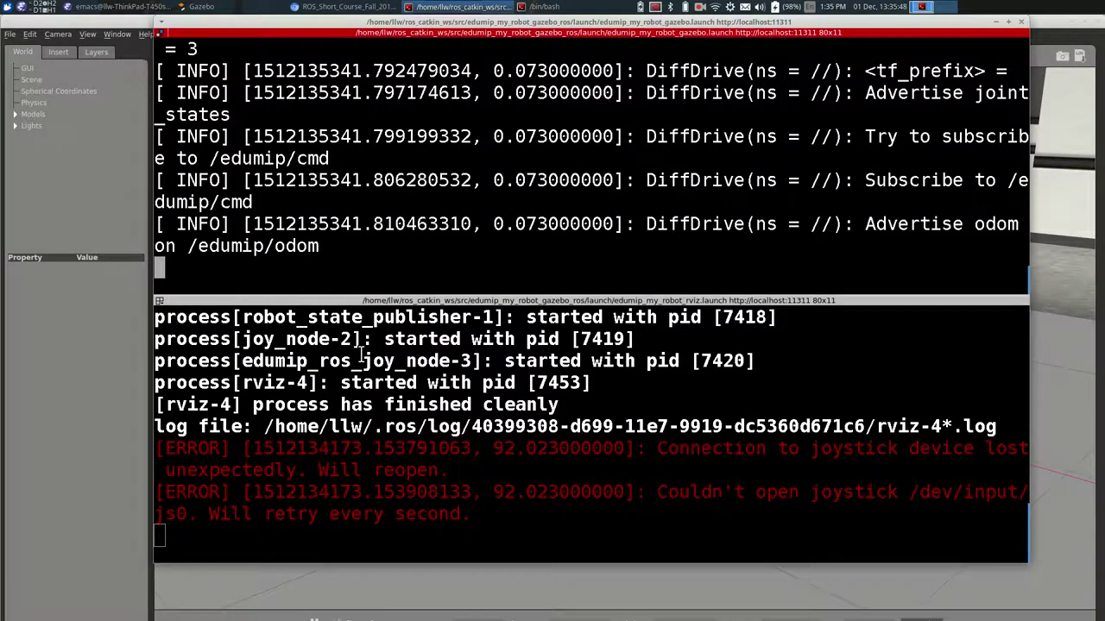
pyautogui.click(360, 354)
pyautogui.press('Return')
pyautogui.press('Return')
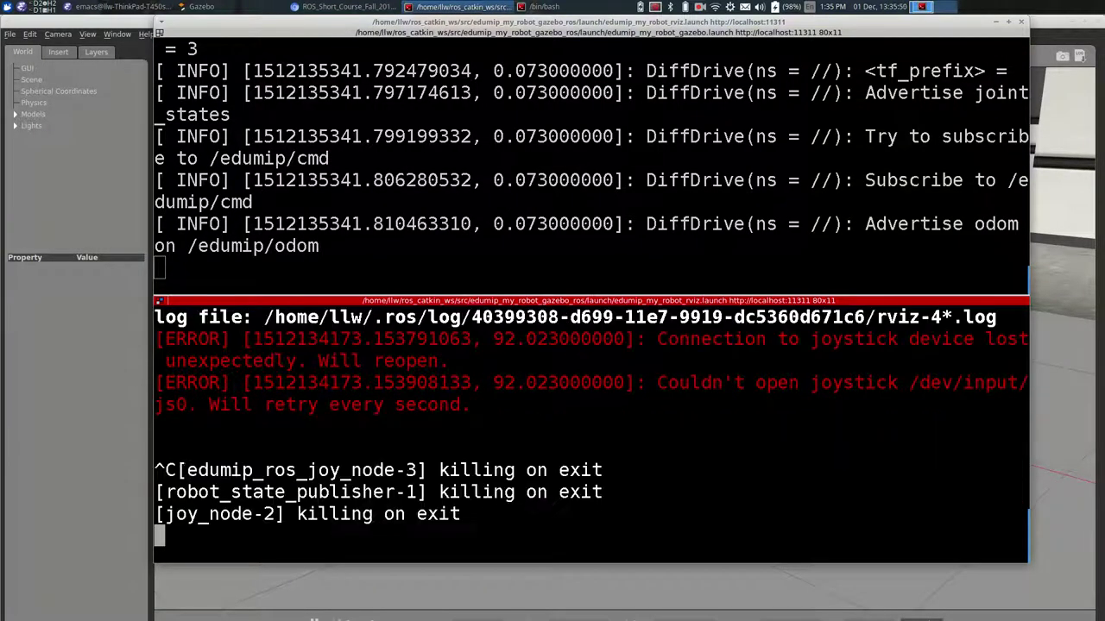
pyautogui.hotkey('ctrl', 'c')
pyautogui.hotkey('ctrl', 'c')
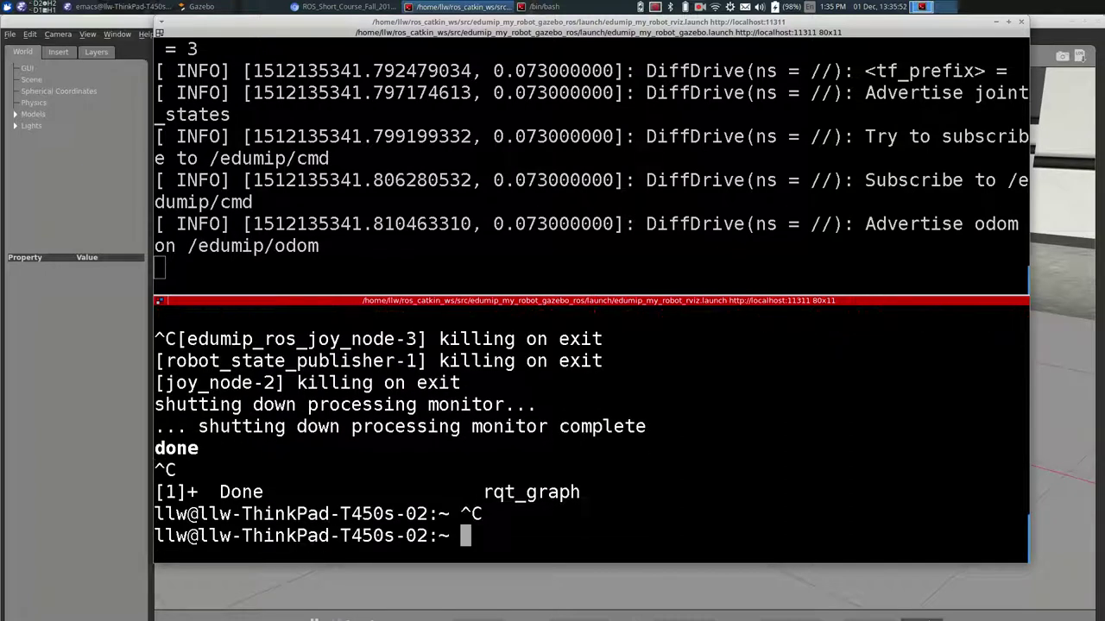
pyautogui.write('rqt_graph &')
# - Start rqt_graph showing only the /gazebo node, then recall the rviz roslaunch command
pyautogui.press('Return')
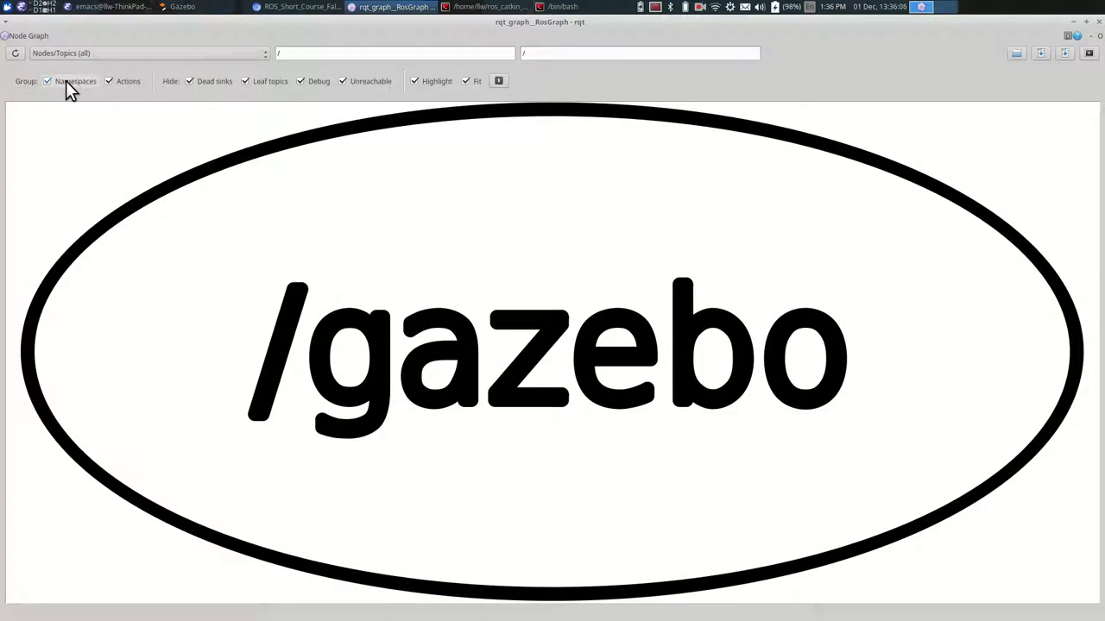
pyautogui.click(48, 54)
pyautogui.click(54, 52)
pyautogui.hotkey('alt', 'Tab')
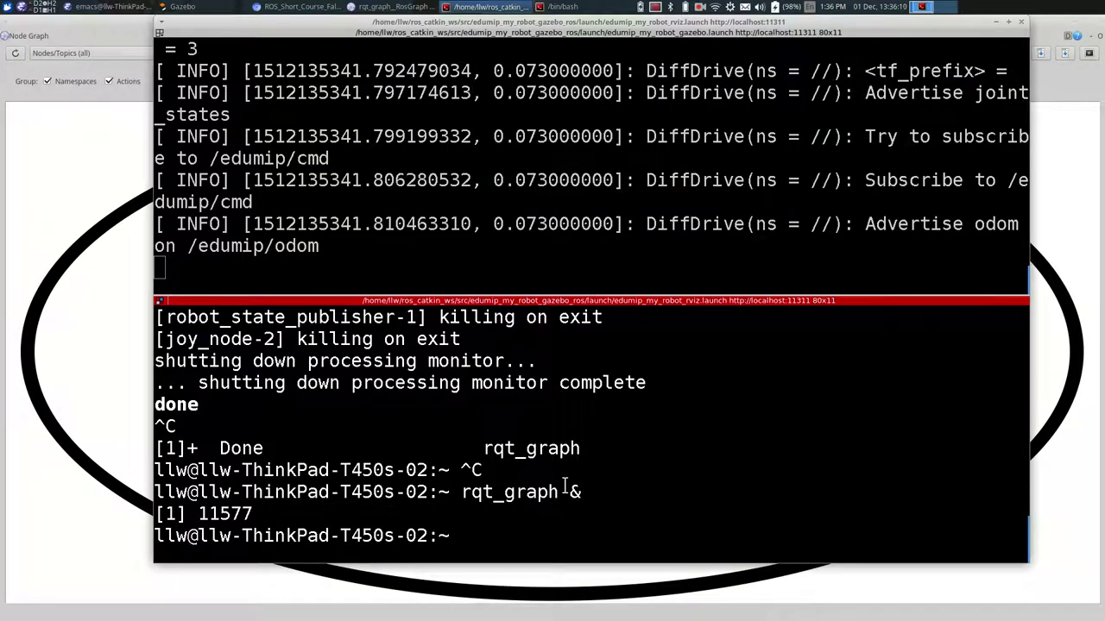
pyautogui.press('Up')
pyautogui.press('Up')
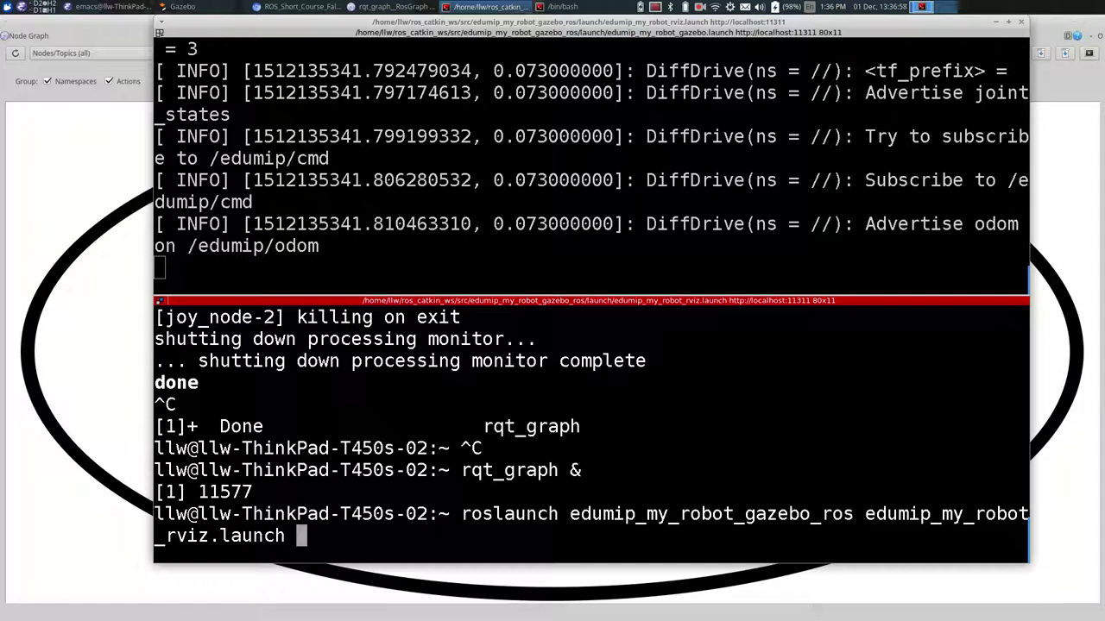
# - Run the edumip_my_robot_rviz.launch and switch between the RViz and node graph windows
pyautogui.press('Return')
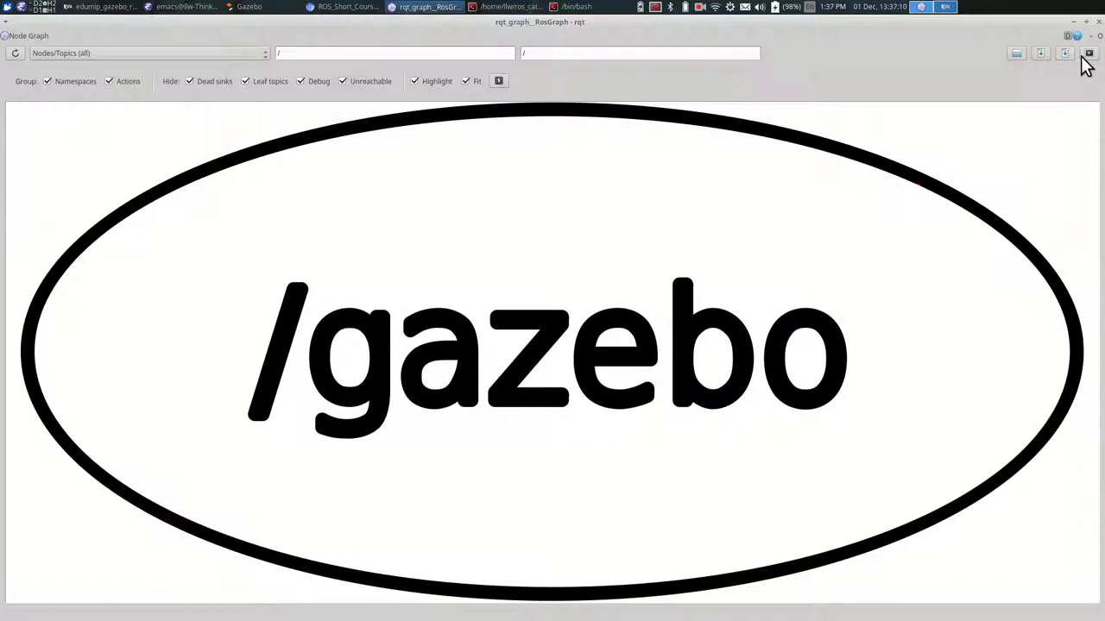
pyautogui.click(1080, 66)
pyautogui.click(102, 7)
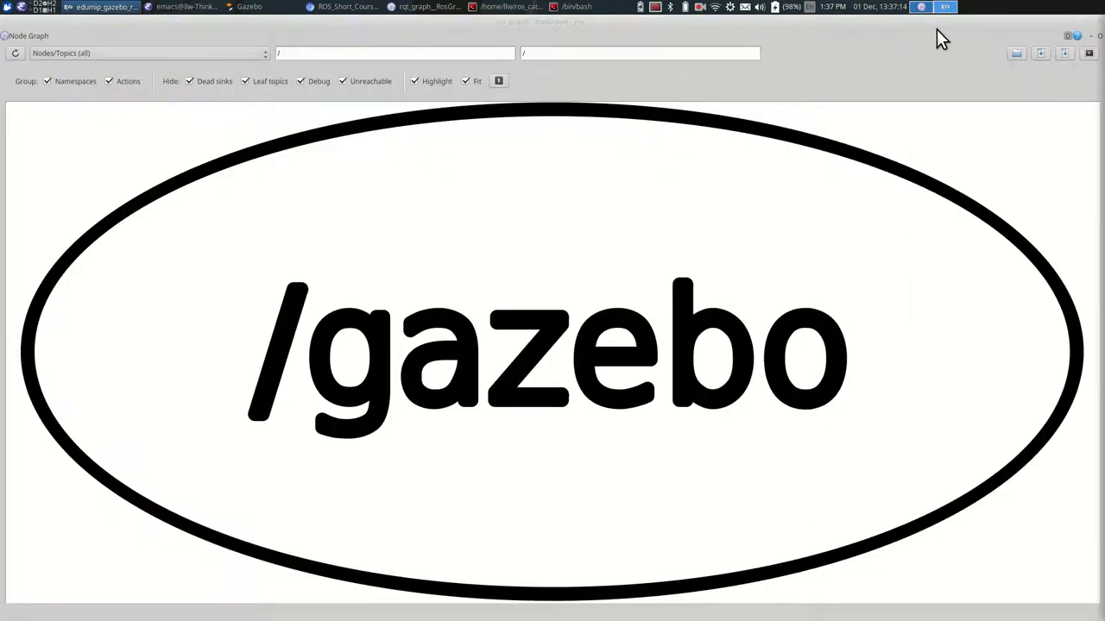
pyautogui.click(939, 36)
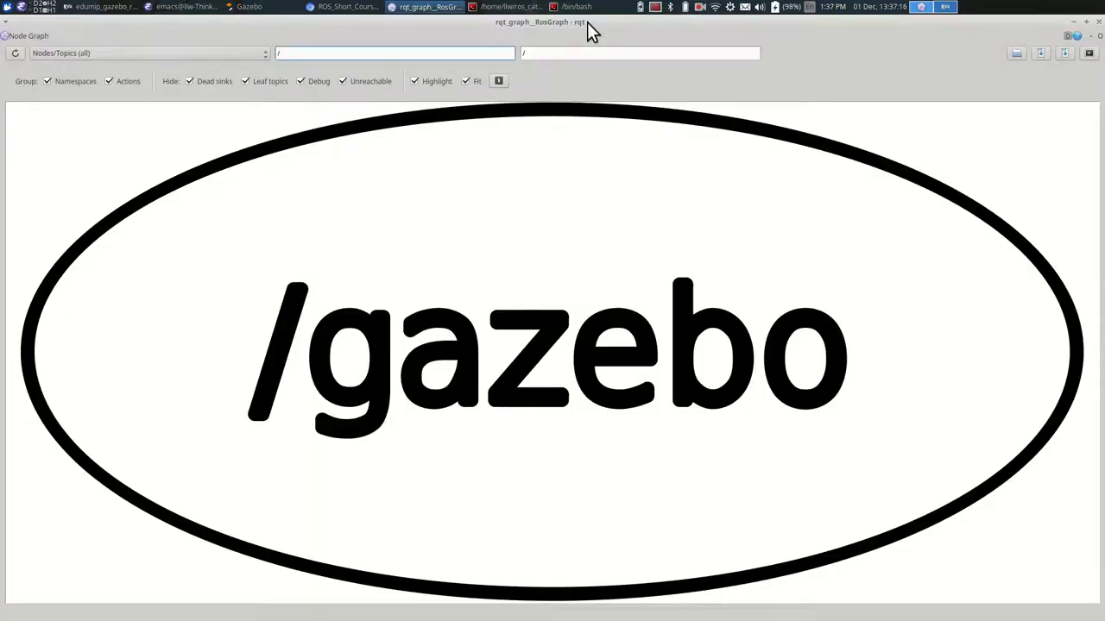
# - Move the node graph aside, minimize Gazebo and the launch terminals, then restore Gazebo
pyautogui.moveTo(587, 21); pyautogui.dragTo(1104, 259)
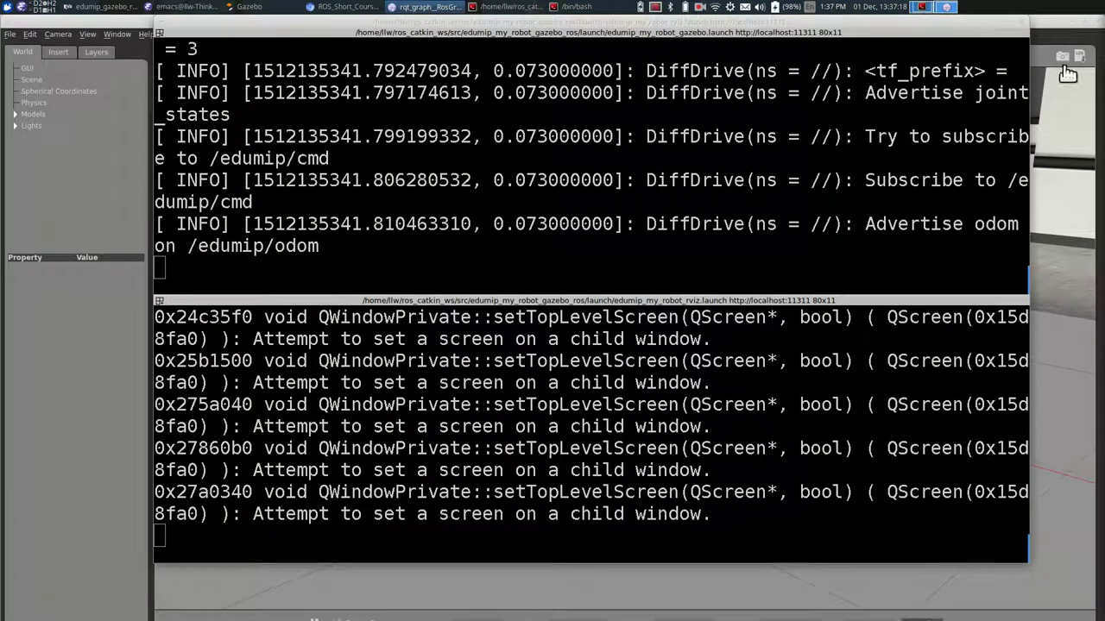
pyautogui.click(1076, 21)
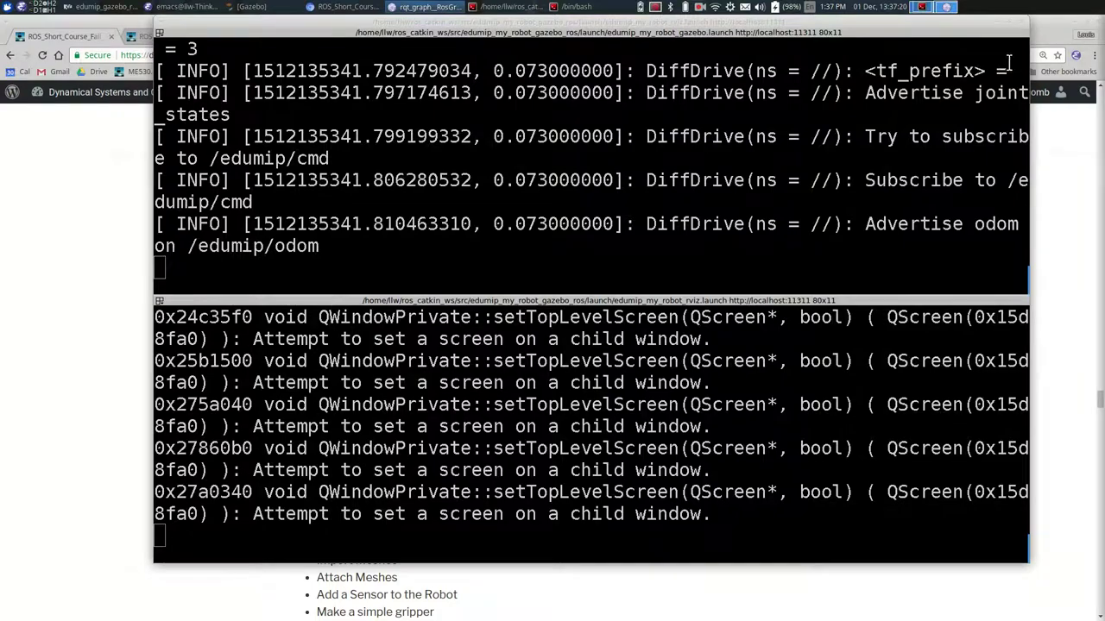
pyautogui.click(966, 32)
pyautogui.click(991, 22)
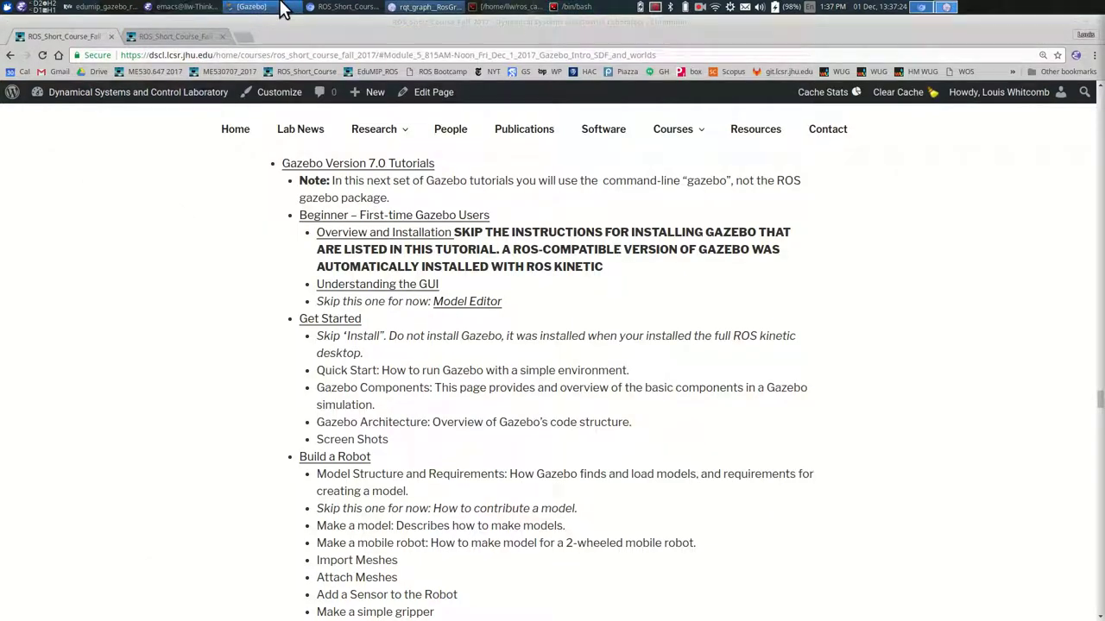
pyautogui.click(250, 6)
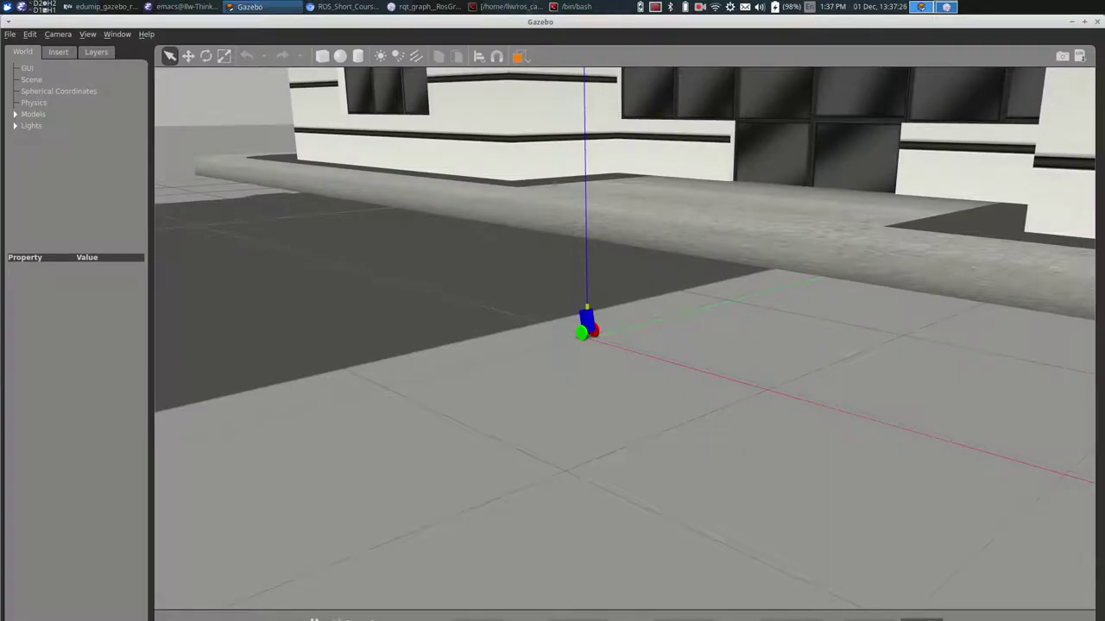
# - Bring Gazebo into focus and watch the robot roll a short way along the red x-axis
pyautogui.click(429, 7)
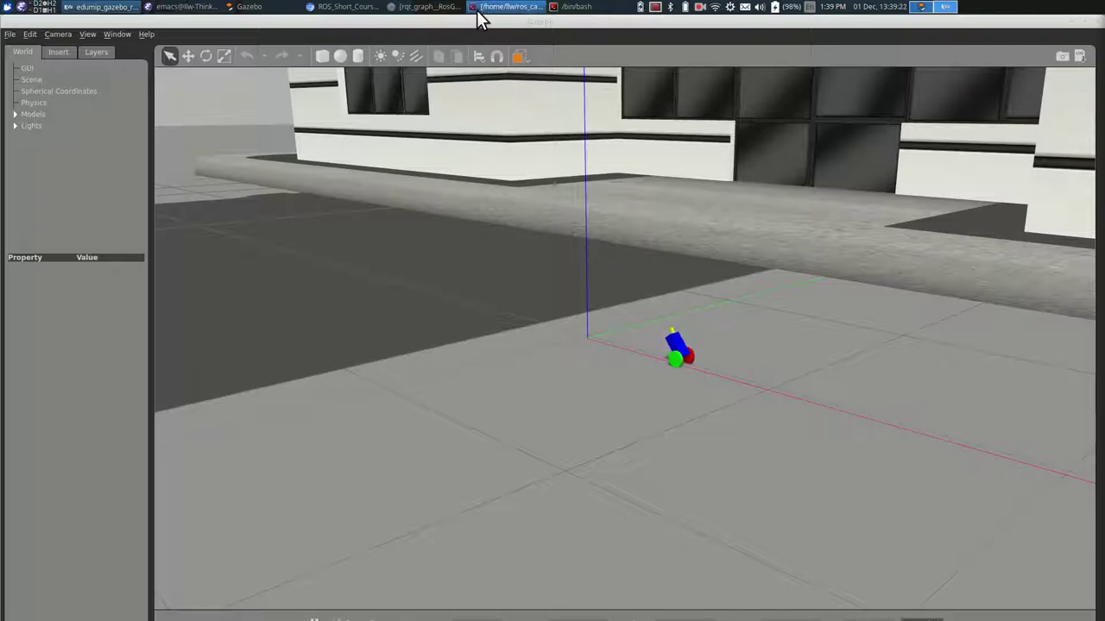
# - Run rostopic list, rerun it piped to more in a maximized bash window, and page through the topics
pyautogui.click(574, 7)
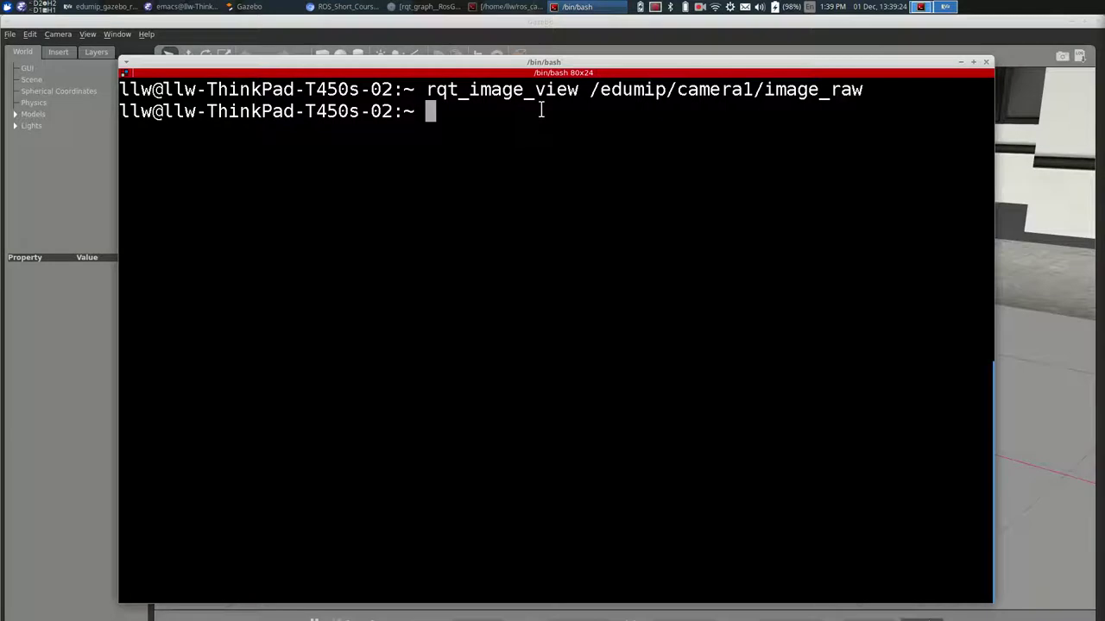
pyautogui.write('rostopic list')
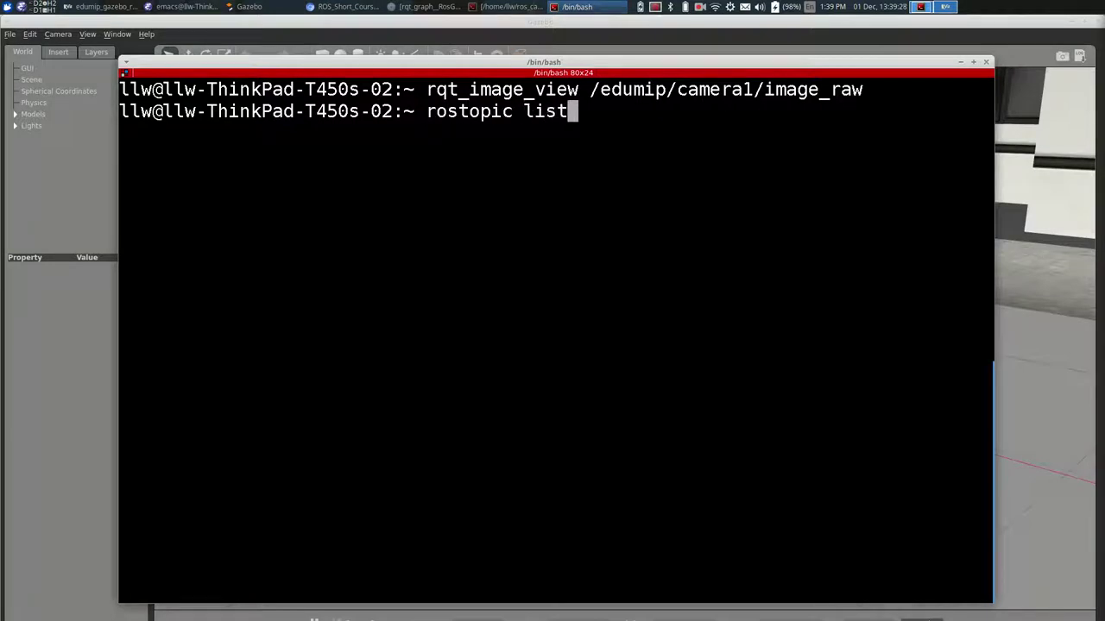
pyautogui.press('Return')
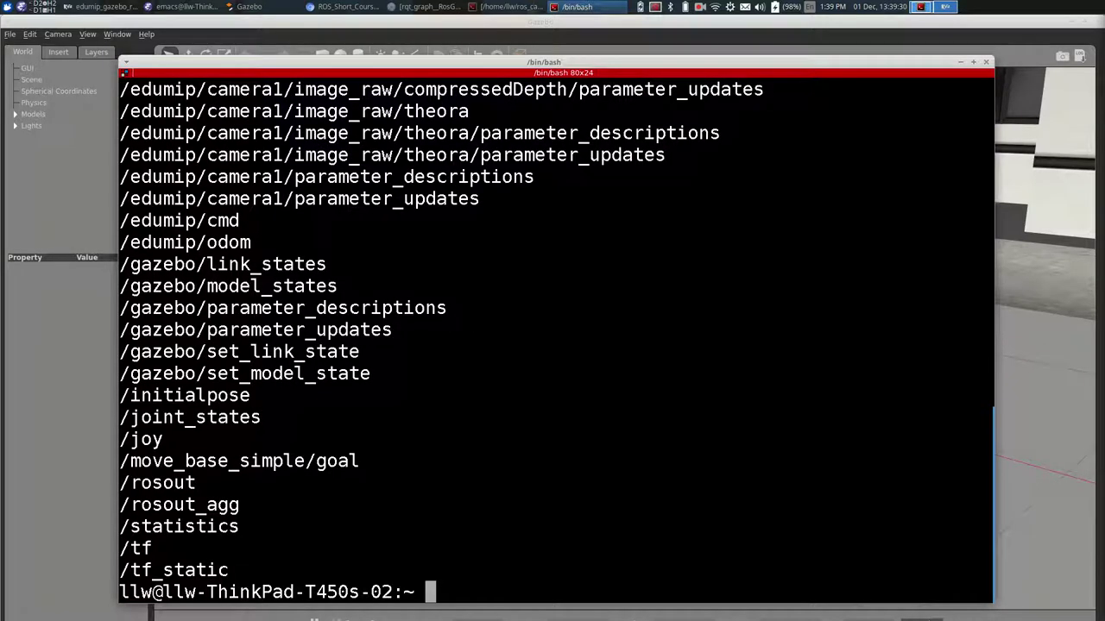
pyautogui.press('Up')
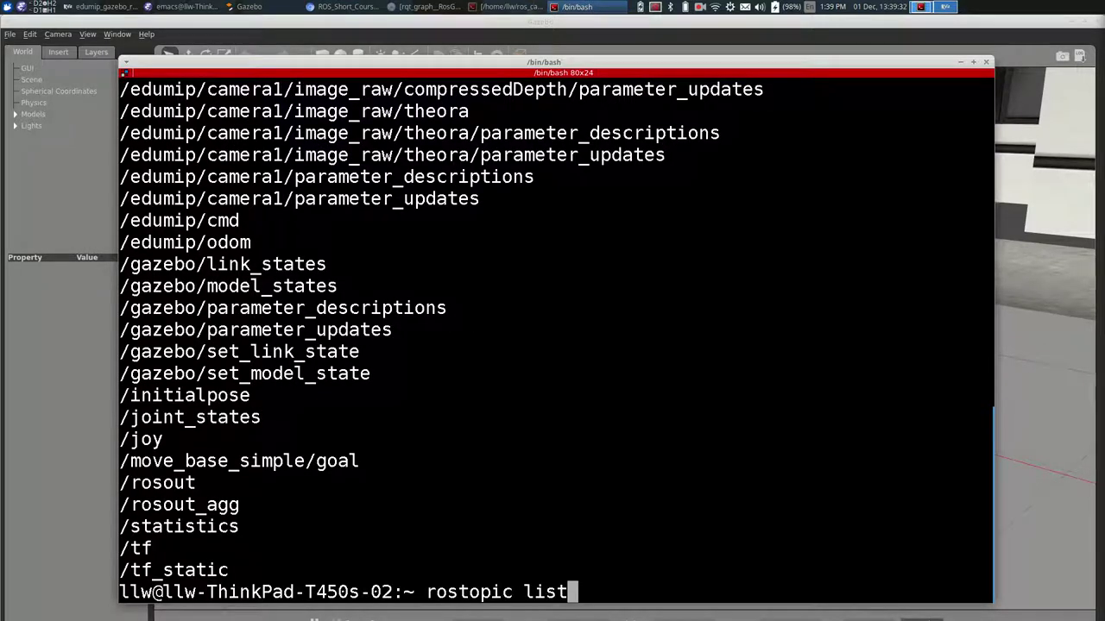
pyautogui.write('| more')
pyautogui.press('Return')
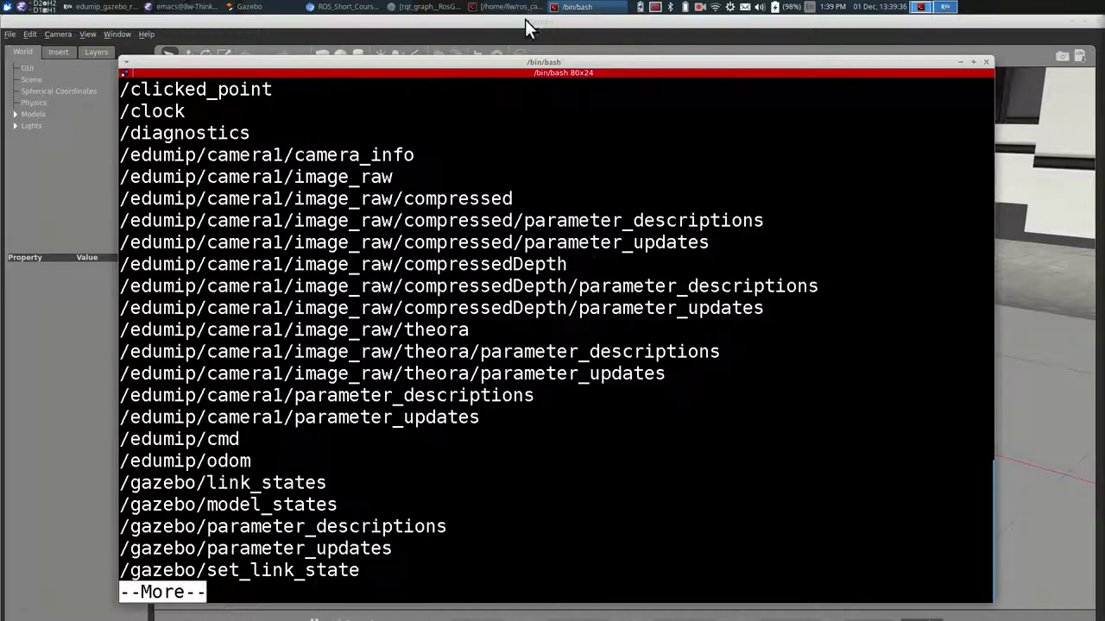
pyautogui.doubleClick(504, 61)
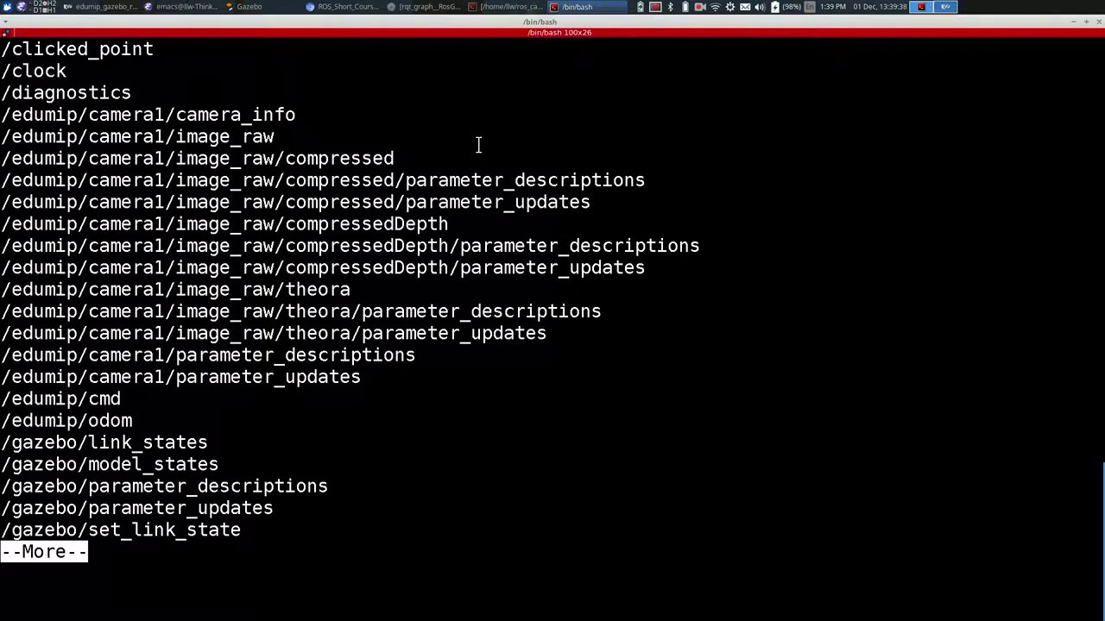
pyautogui.press('space')
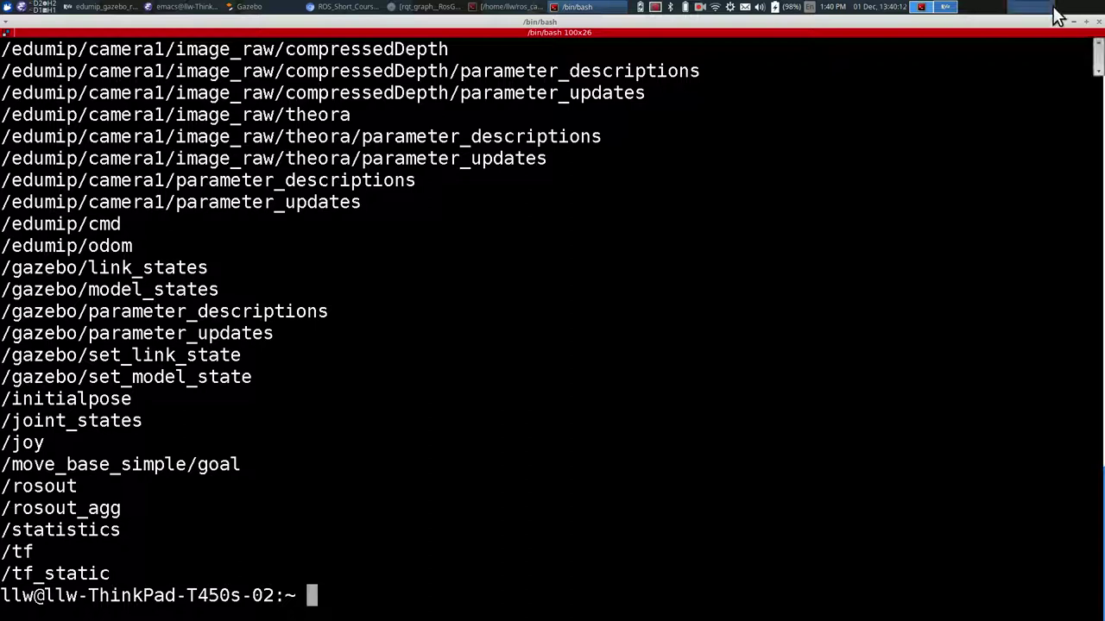
# - Close the Gazebo window and stop the Gazebo launch with Ctrl+C
pyautogui.click(1076, 24)
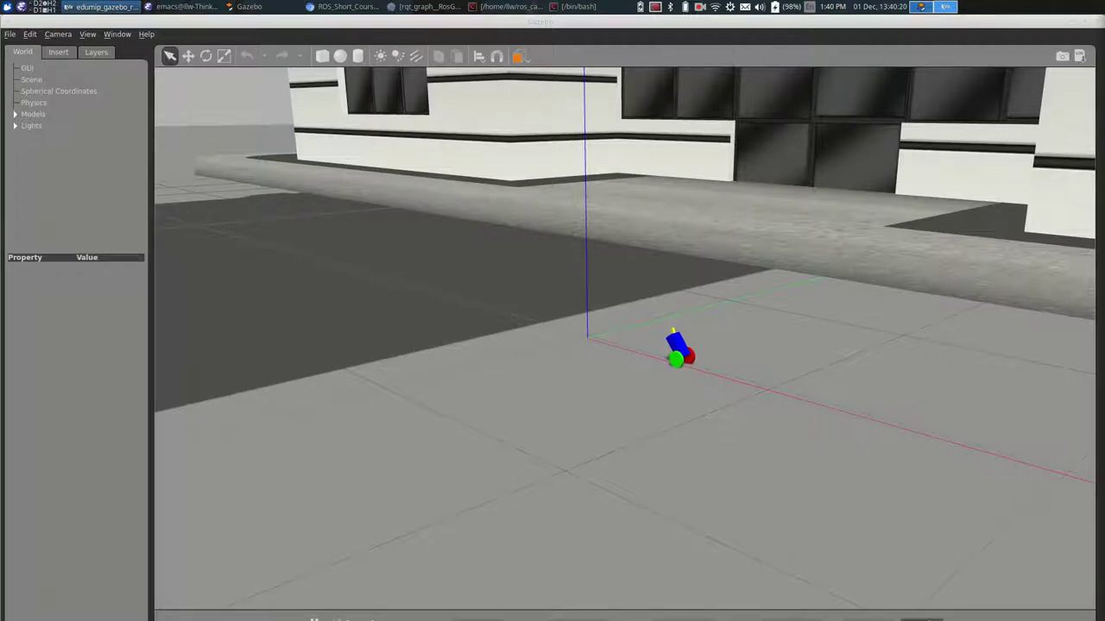
pyautogui.click(1098, 29)
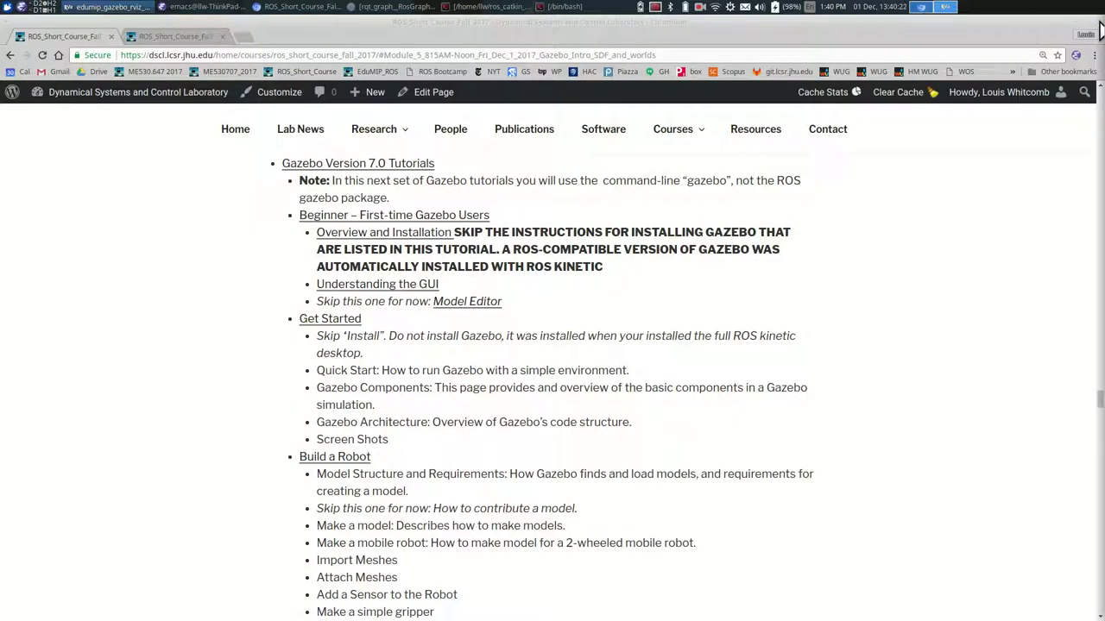
pyautogui.click(491, 8)
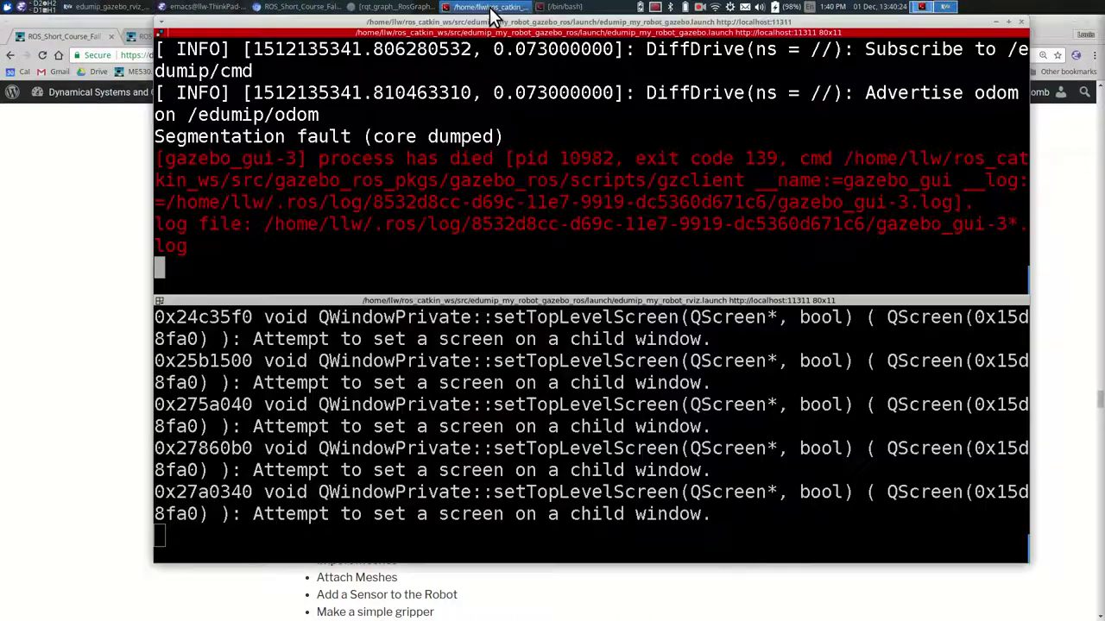
pyautogui.hotkey('ctrl', 'c')
# - Stop the RViz launch with Ctrl+C, then bring the Chromium course page back
pyautogui.click(573, 436)
pyautogui.hotkey('ctrl', 'c')
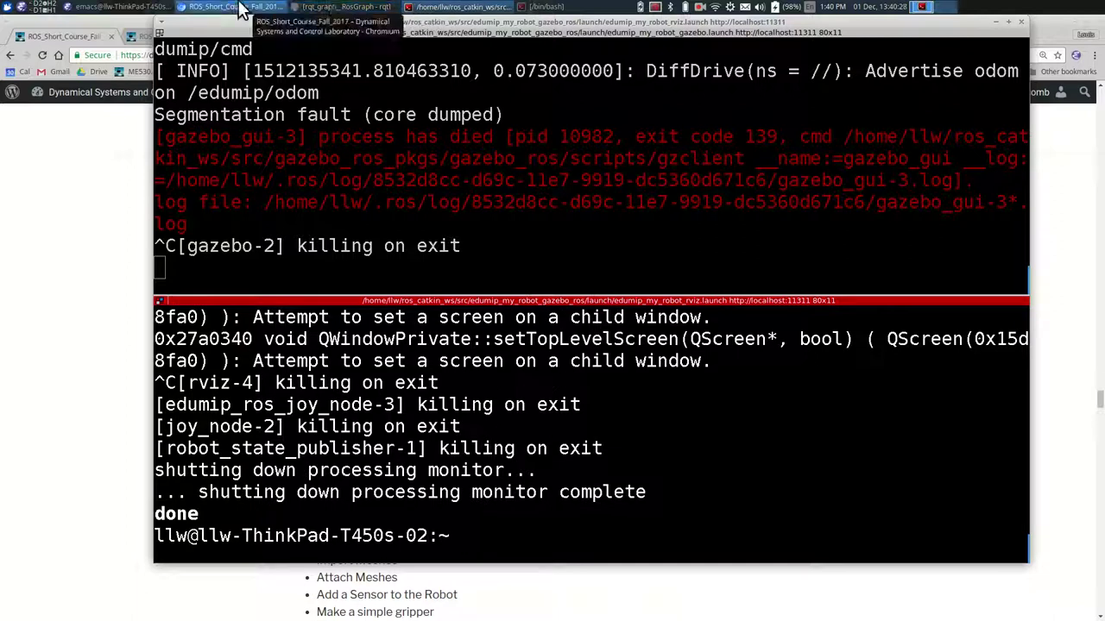
pyautogui.click(344, 7)
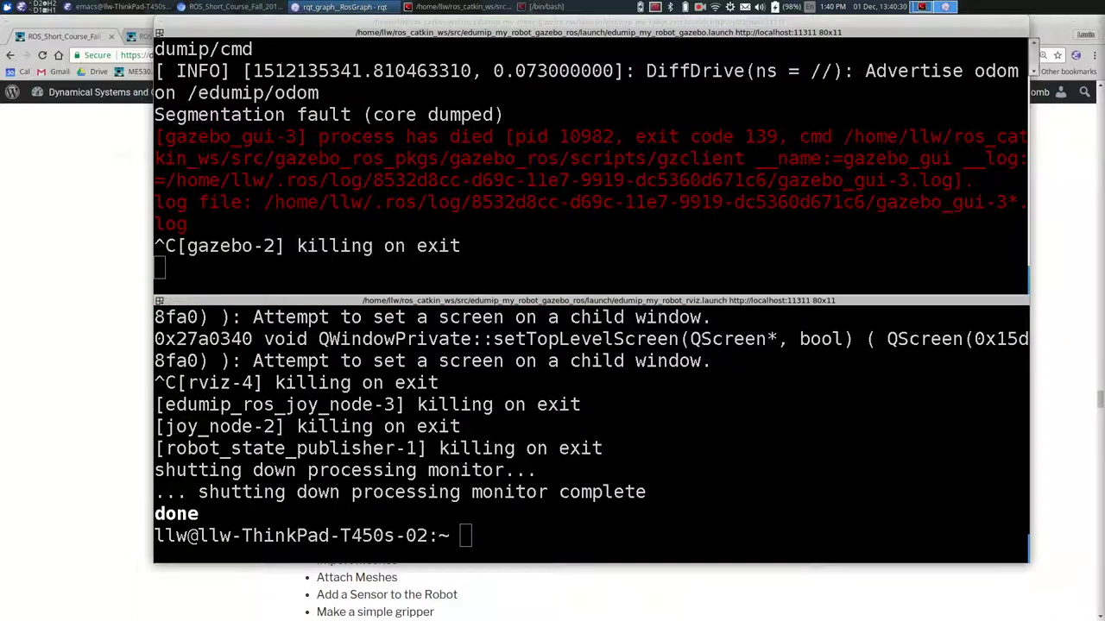
pyautogui.click(844, 359)
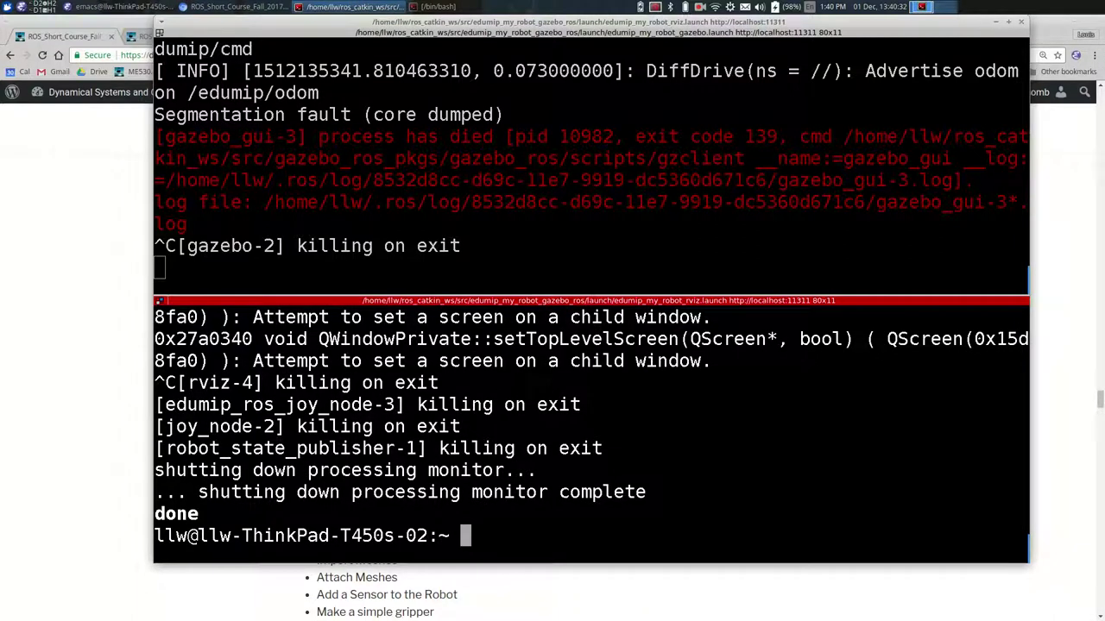
pyautogui.click(108, 16)
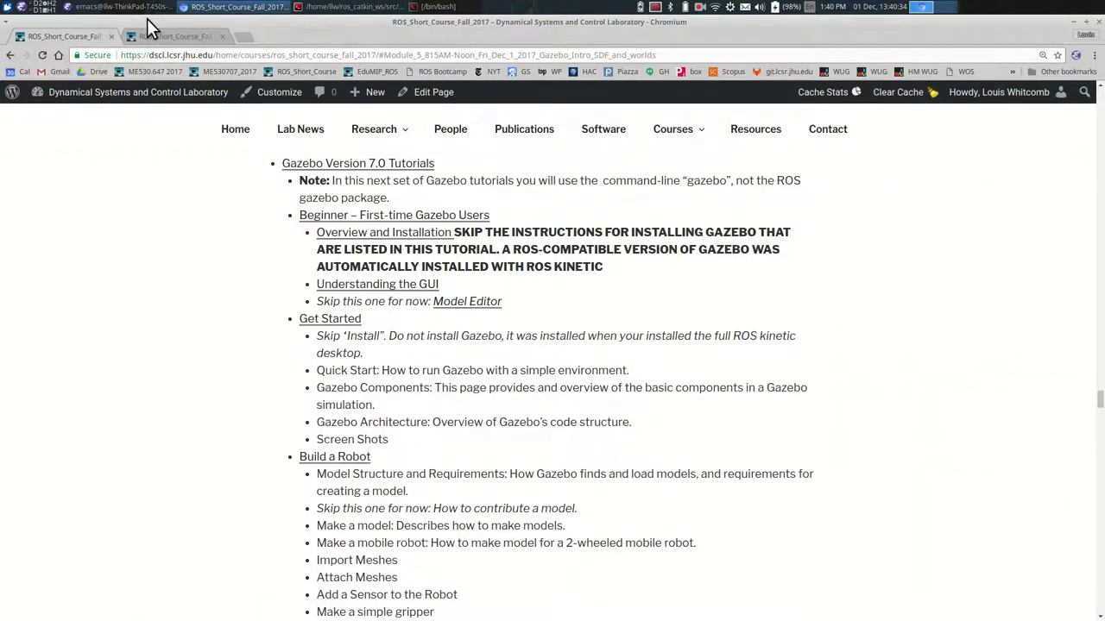
# - Minimize Chromium to check both launch panes report shutdown, then restore the Gazebo Tutorials window
pyautogui.click(147, 18)
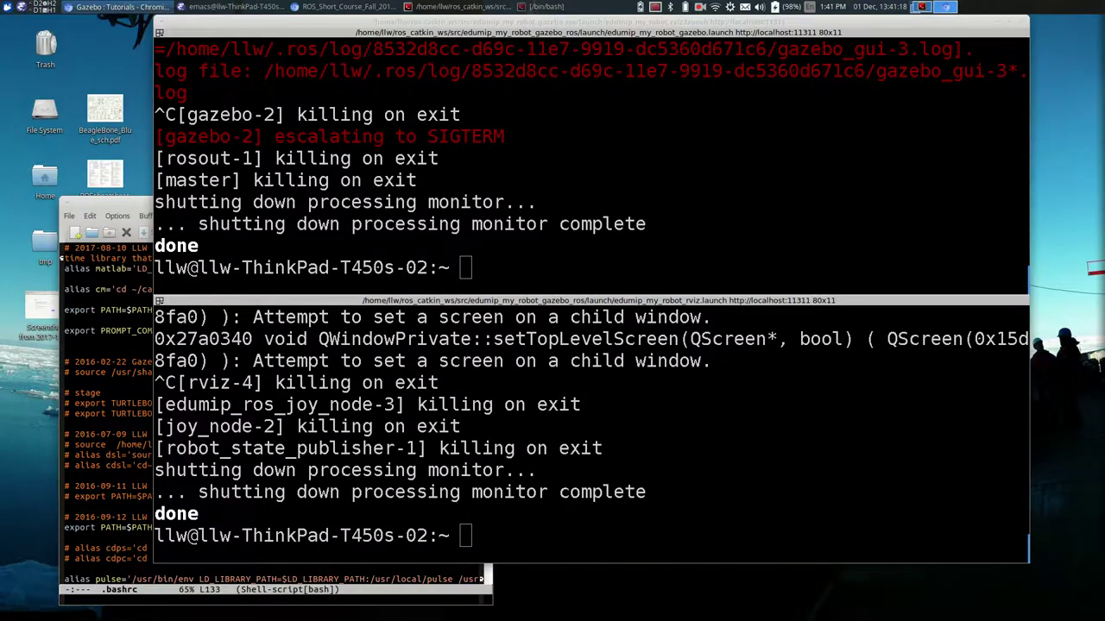
pyautogui.click(121, 6)
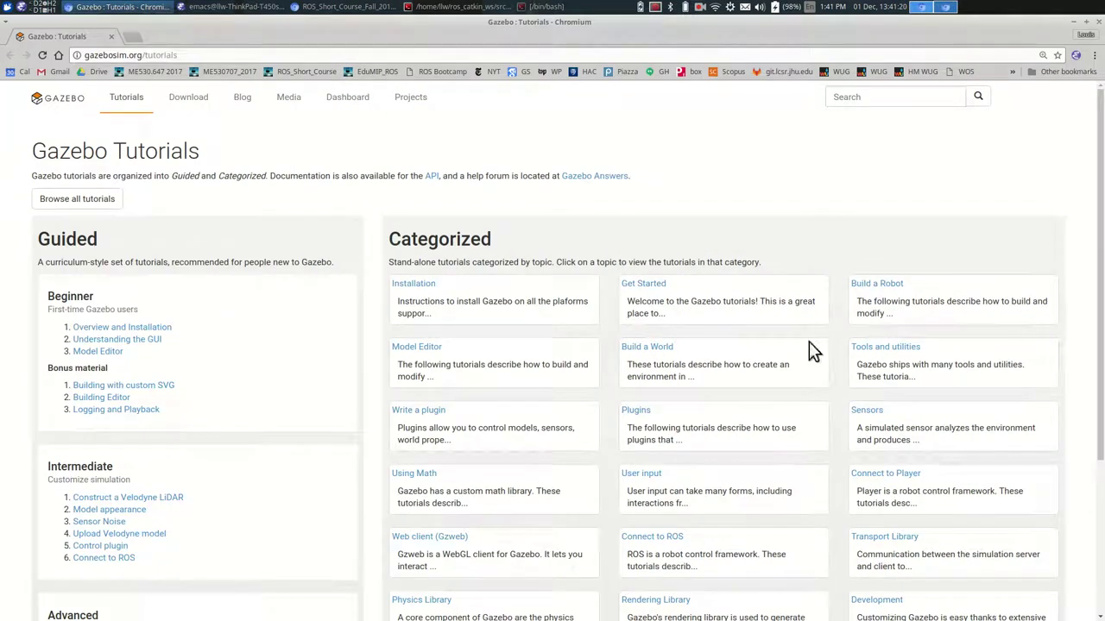
# - Open the Understanding the GUI tutorial in a new tab and pull it into its own window
pyautogui.keyDown('ctrl'); pyautogui.scroll(4, 611, 474); pyautogui.keyUp('ctrl')
pyautogui.scroll(-3, 610, 472)
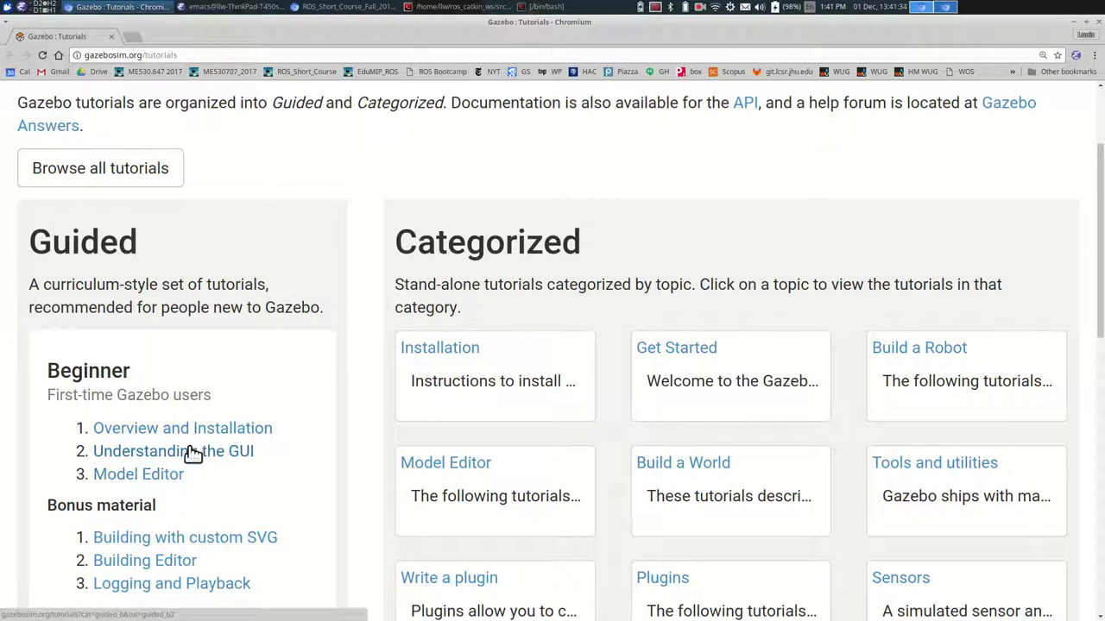
pyautogui.rightClick(190, 452)
pyautogui.click(235, 460)
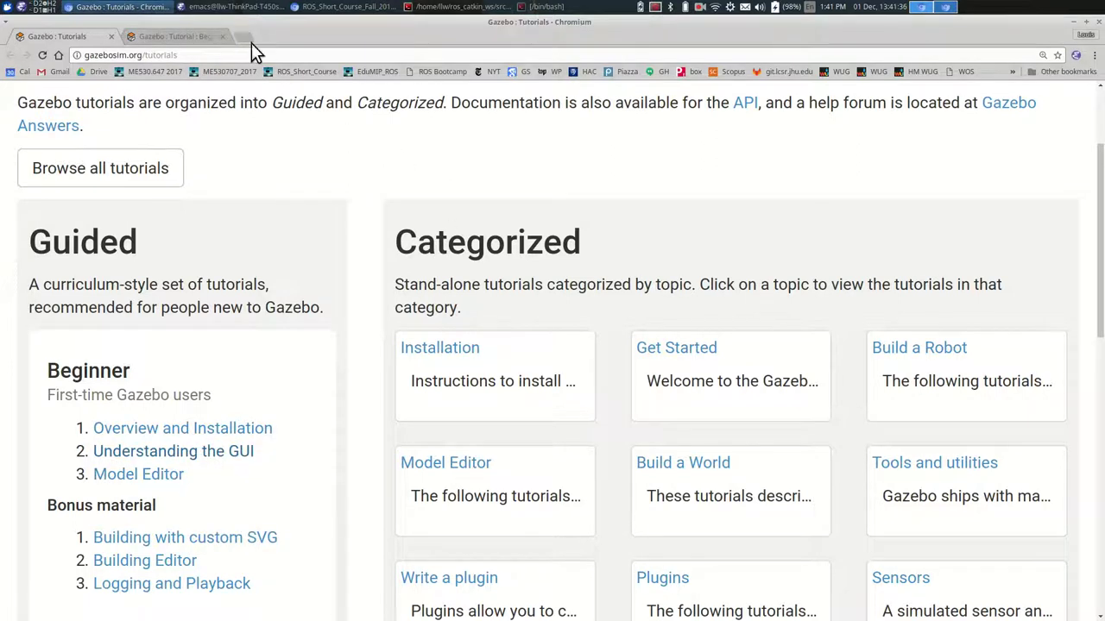
pyautogui.click(202, 36)
pyautogui.moveTo(202, 36); pyautogui.dragTo(259, 130)
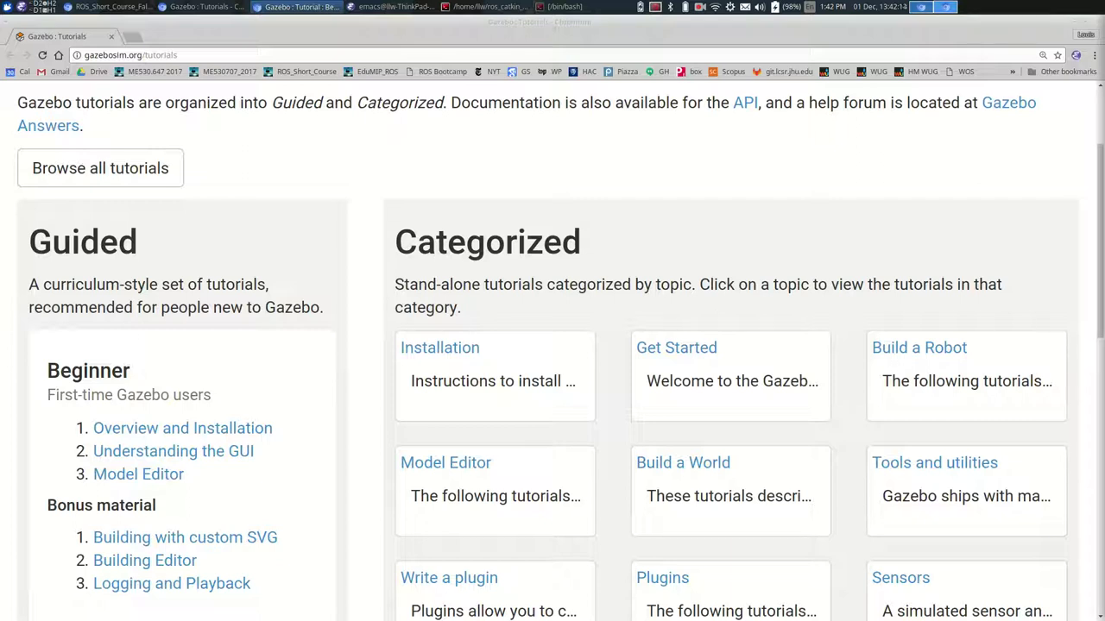
# - Close the separate tutorial window, then minimize the Gazebo tutorials browser window
pyautogui.hotkey('ctrl', 'w')
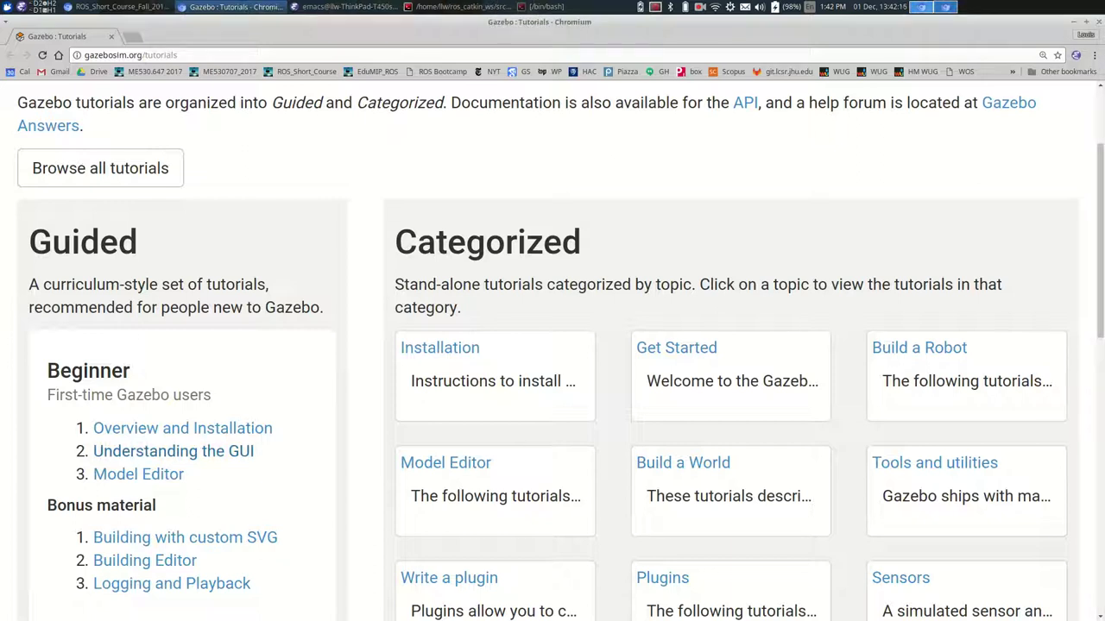
pyautogui.hotkey('alt', 'Tab')
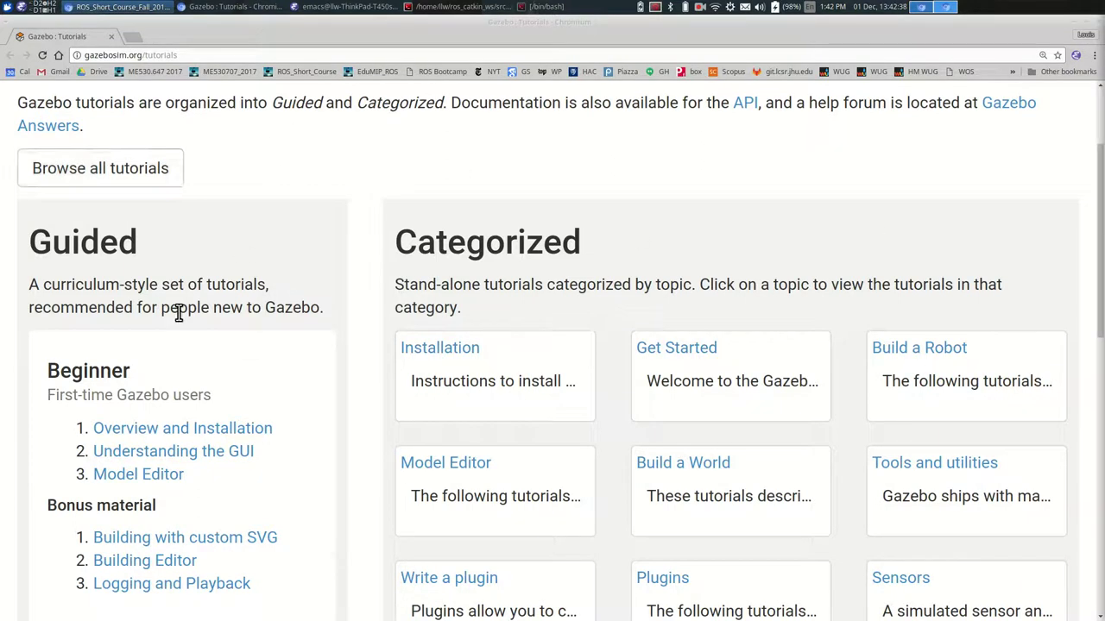
pyautogui.click(184, 209)
pyautogui.scroll(-2, 181, 306)
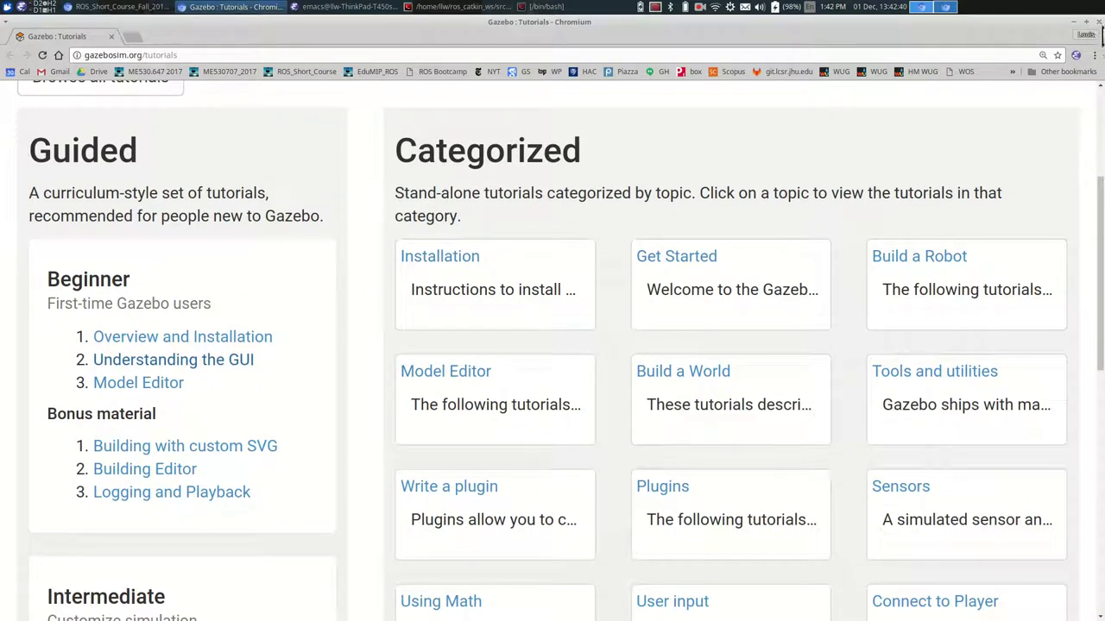
pyautogui.click(1098, 22)
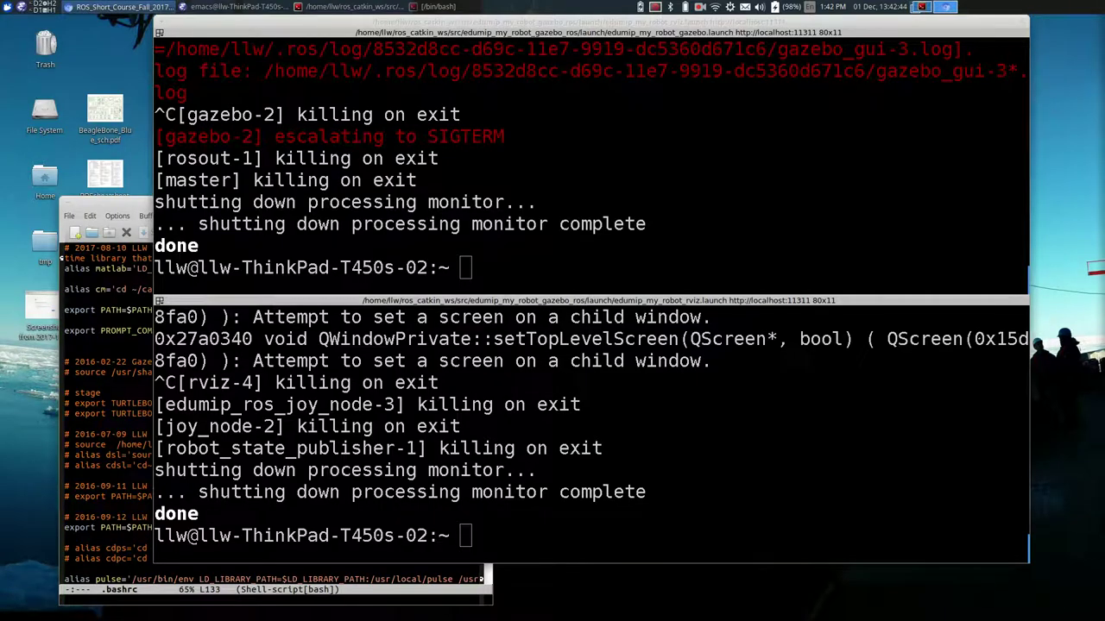
pyautogui.hotkey('ctrl', 'shift', 't')
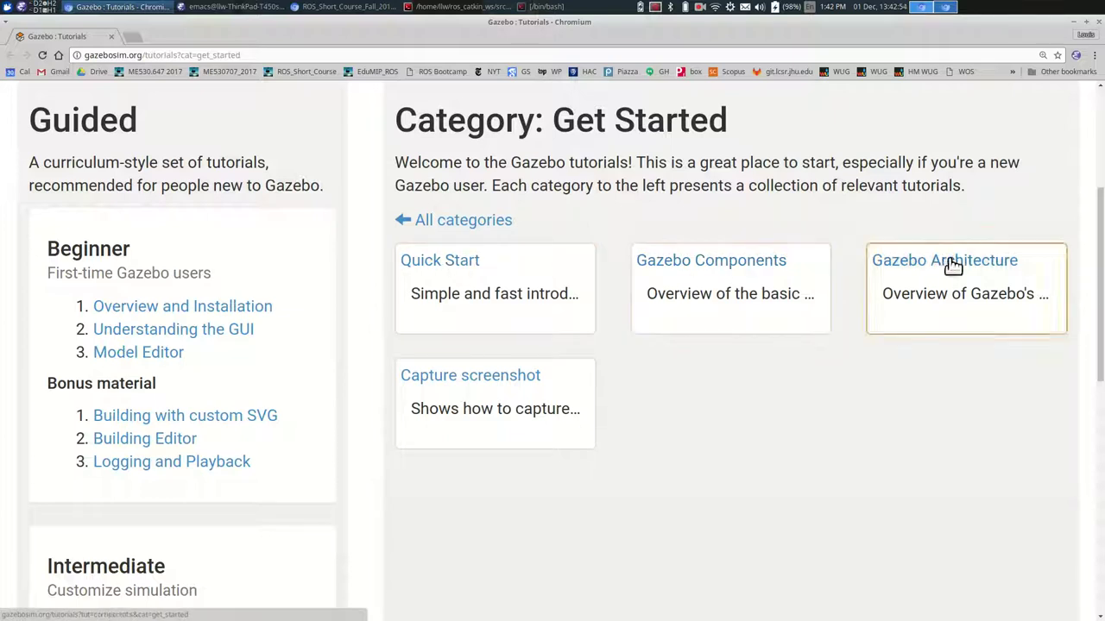
pyautogui.rightClick(438, 262)
pyautogui.click(484, 271)
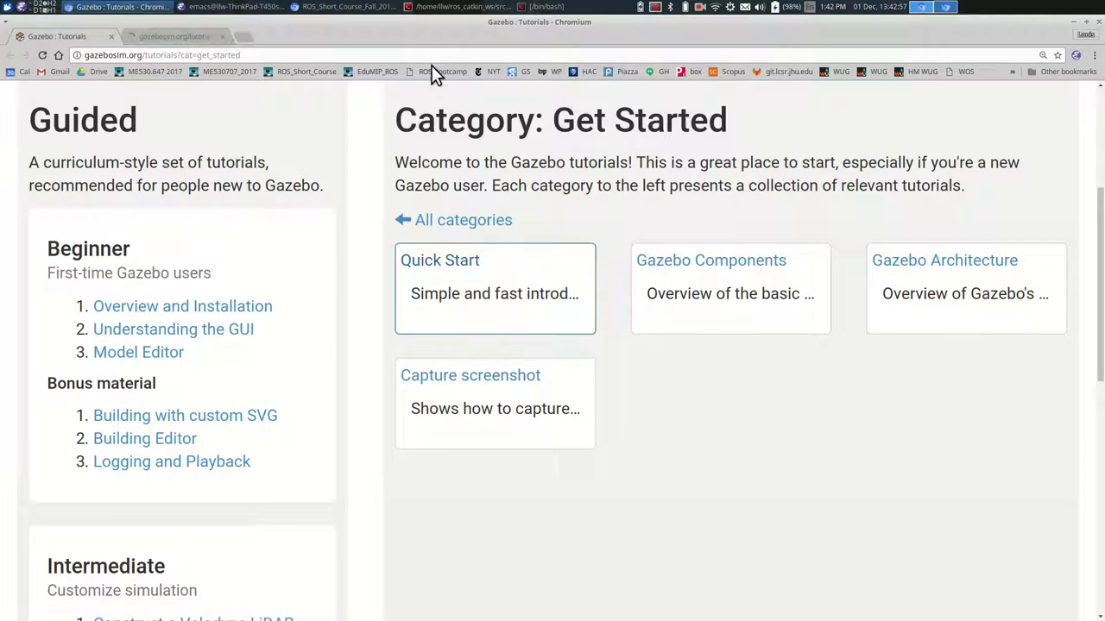
pyautogui.click(172, 35)
pyautogui.scroll(-1, 425, 277)
pyautogui.scroll(-10, 421, 276)
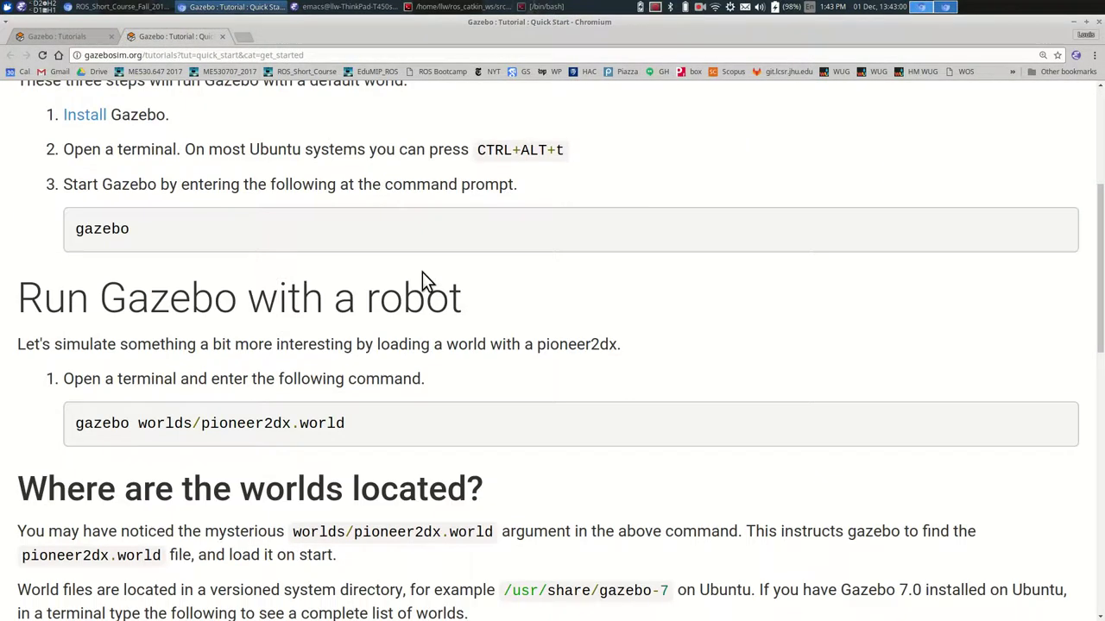
pyautogui.scroll(-2, 399, 281)
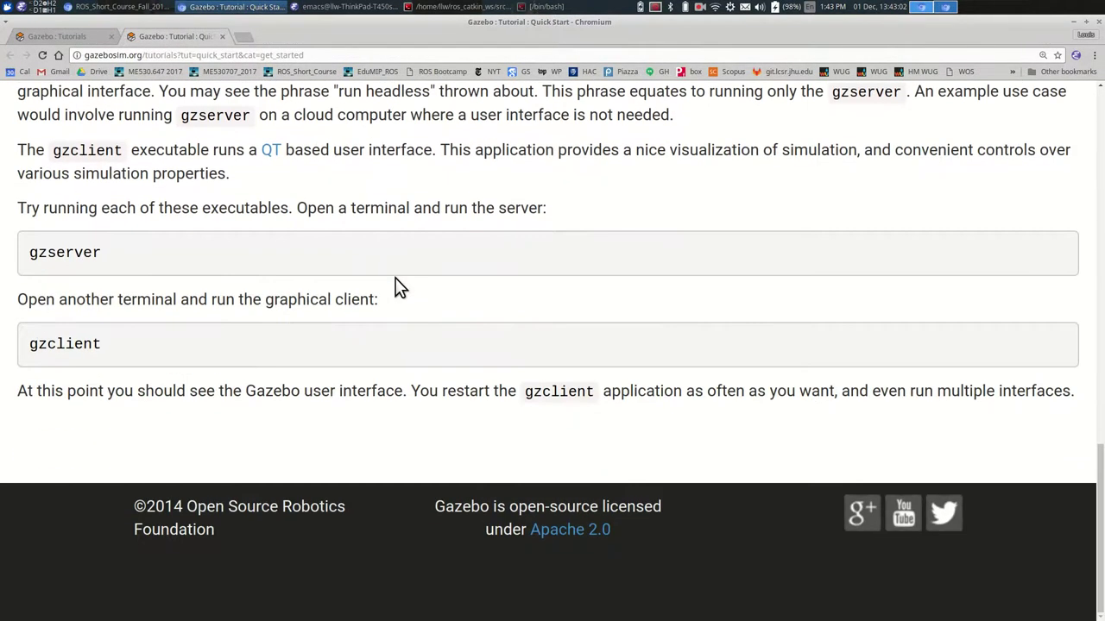
pyautogui.scroll(3, 385, 262)
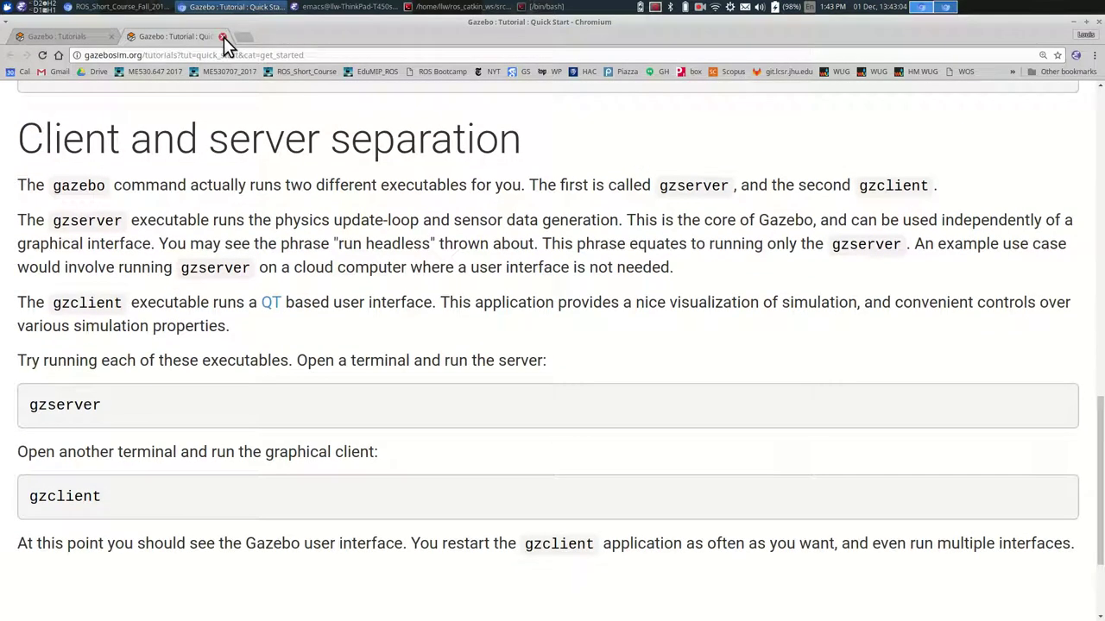
pyautogui.scroll(1, 257, 311)
pyautogui.scroll(2, 258, 311)
pyautogui.scroll(1, 259, 312)
pyautogui.scroll(-3, 258, 311)
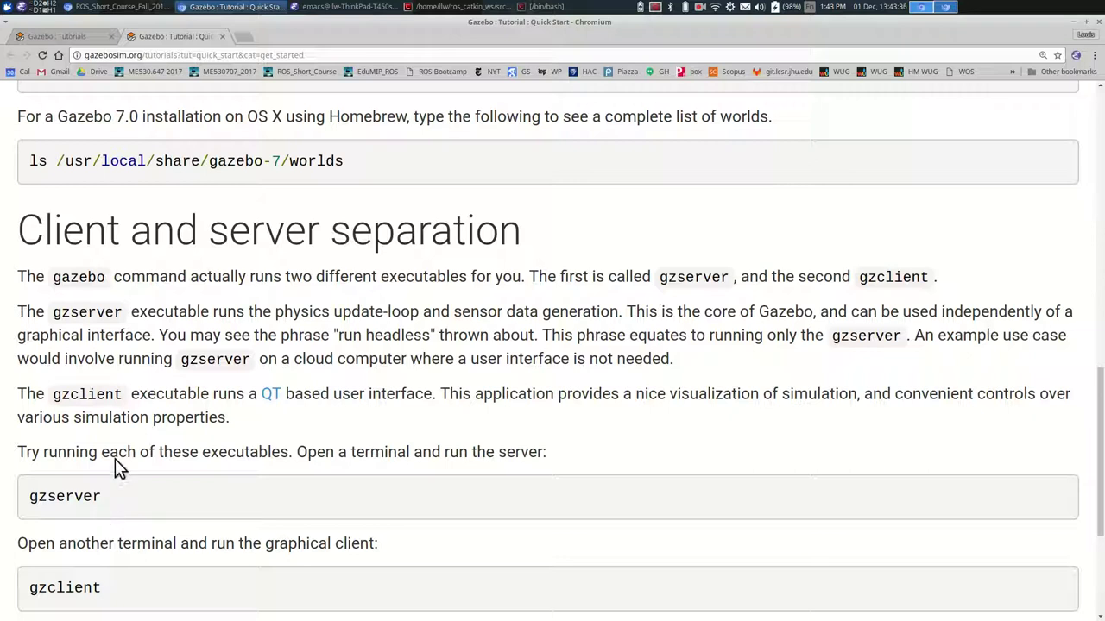
pyautogui.click(223, 37)
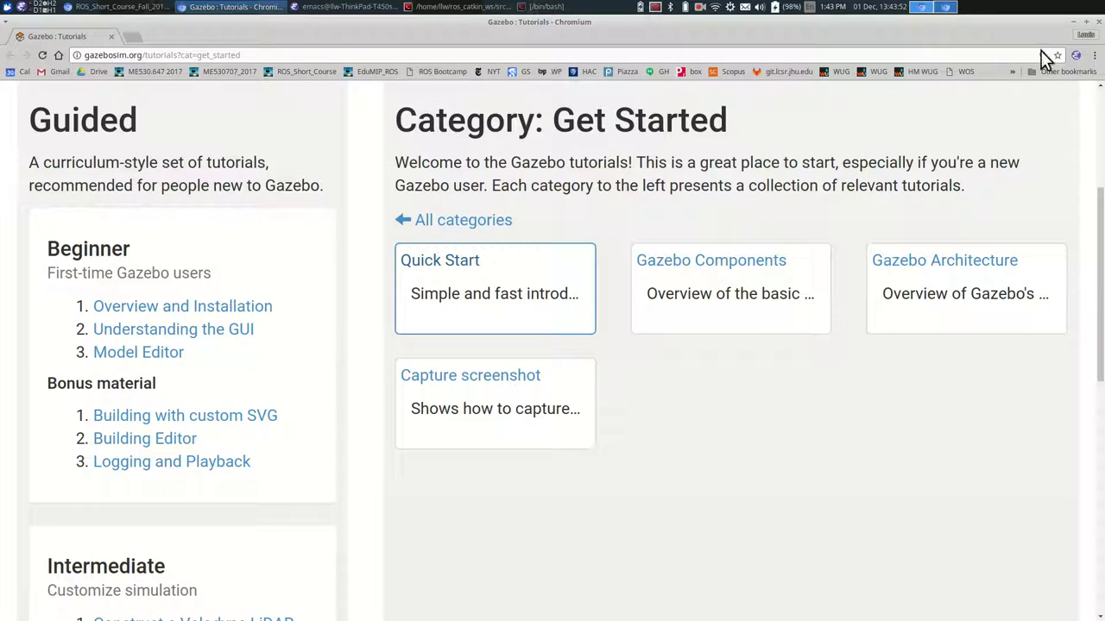
pyautogui.click(1099, 24)
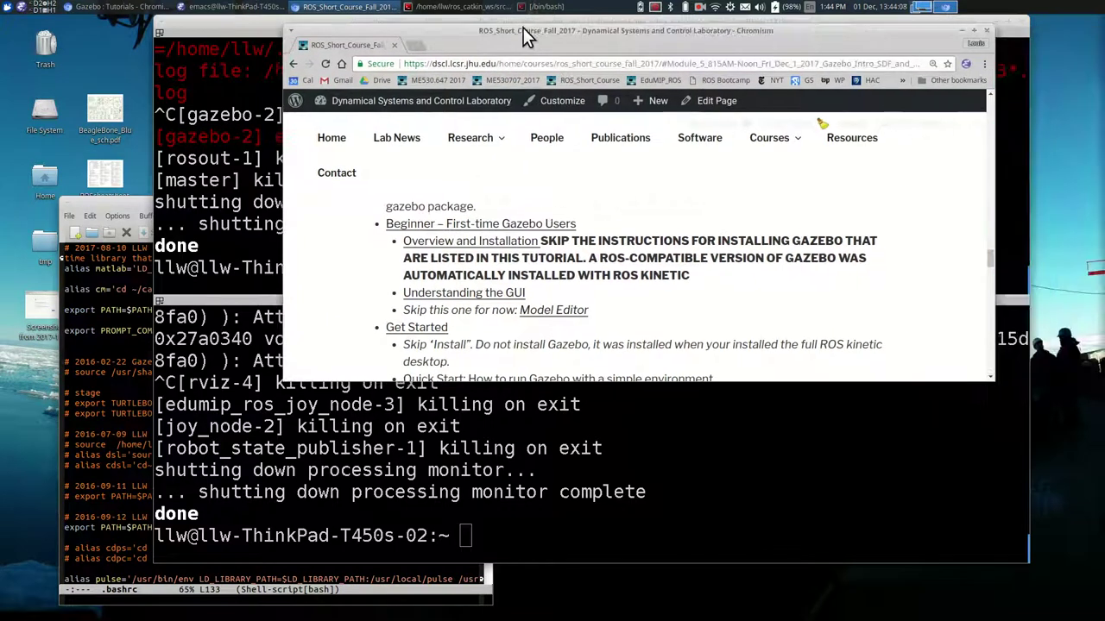
# - Maximize the ROS Short Course page, adjust its zoom, and scroll to the Build a Robot tutorials
pyautogui.doubleClick(523, 27)
pyautogui.hotkey('ctrl', '+')
pyautogui.hotkey('ctrl', '+')
pyautogui.hotkey('ctrl', '+')
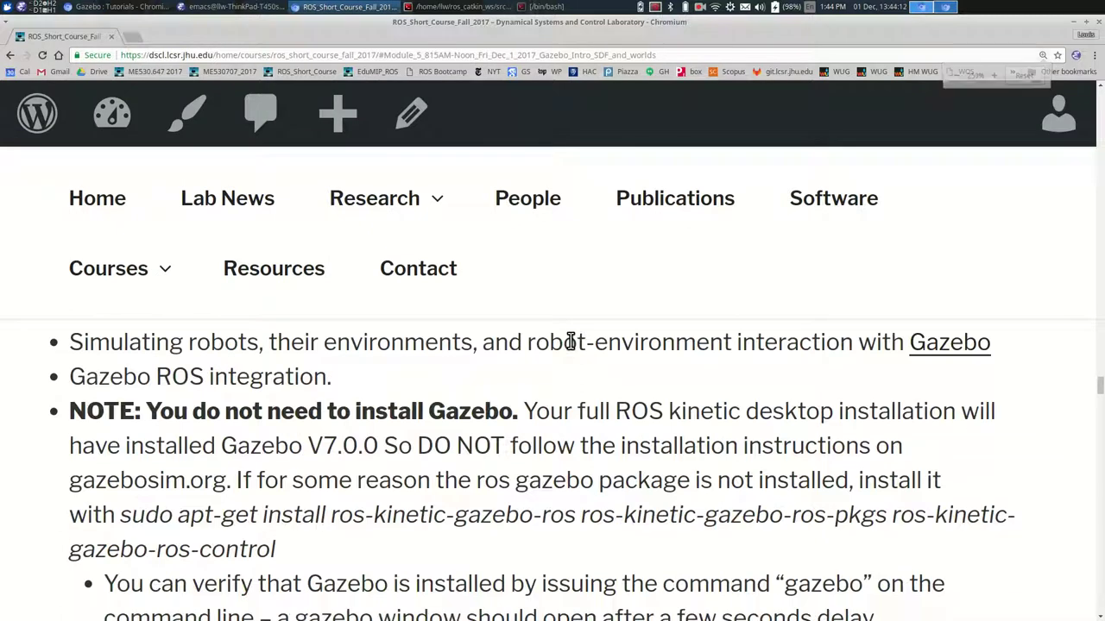
pyautogui.hotkey('ctrl', '-')
pyautogui.scroll(-3, 568, 345)
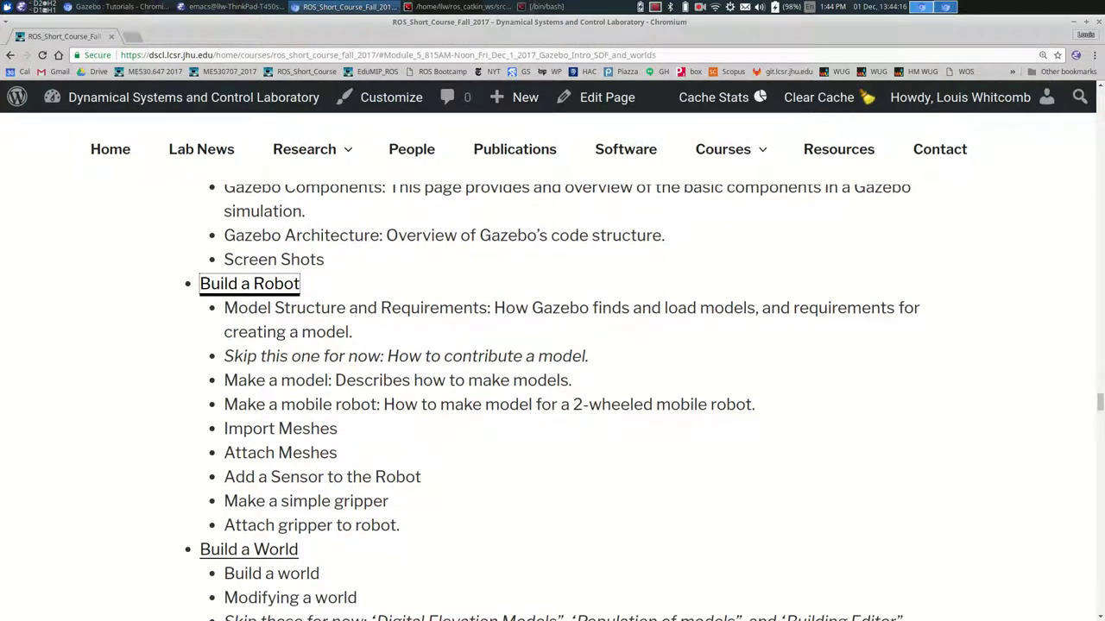
pyautogui.hotkey('alt', 'Tab')
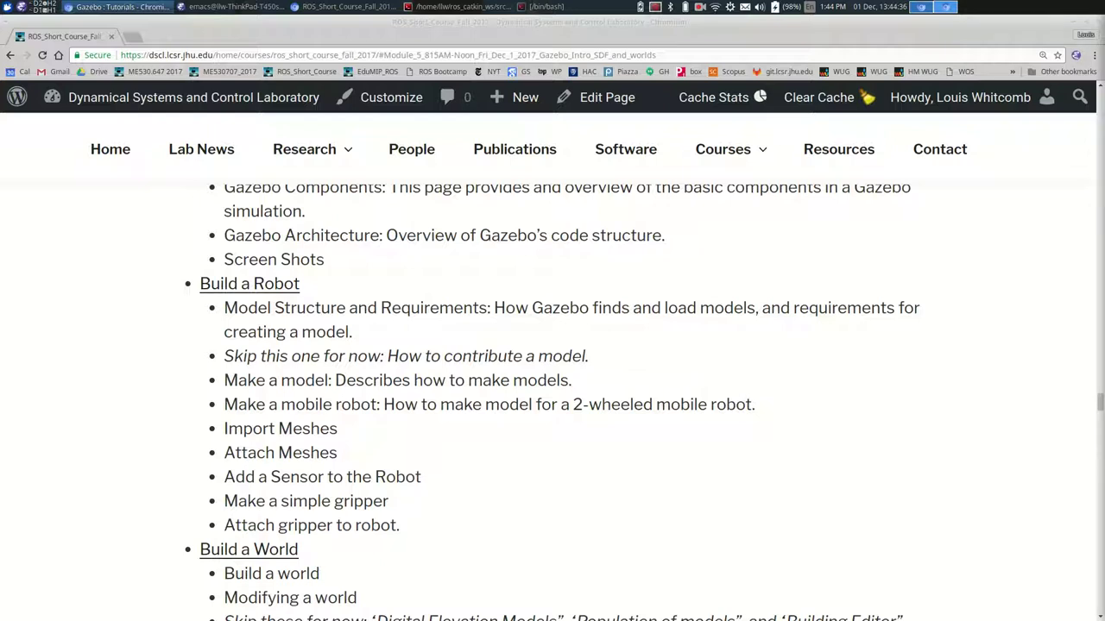
# - Launch File Manager, scroll the home folder, and open the hidden .gazebo folder
pyautogui.click(8, 7)
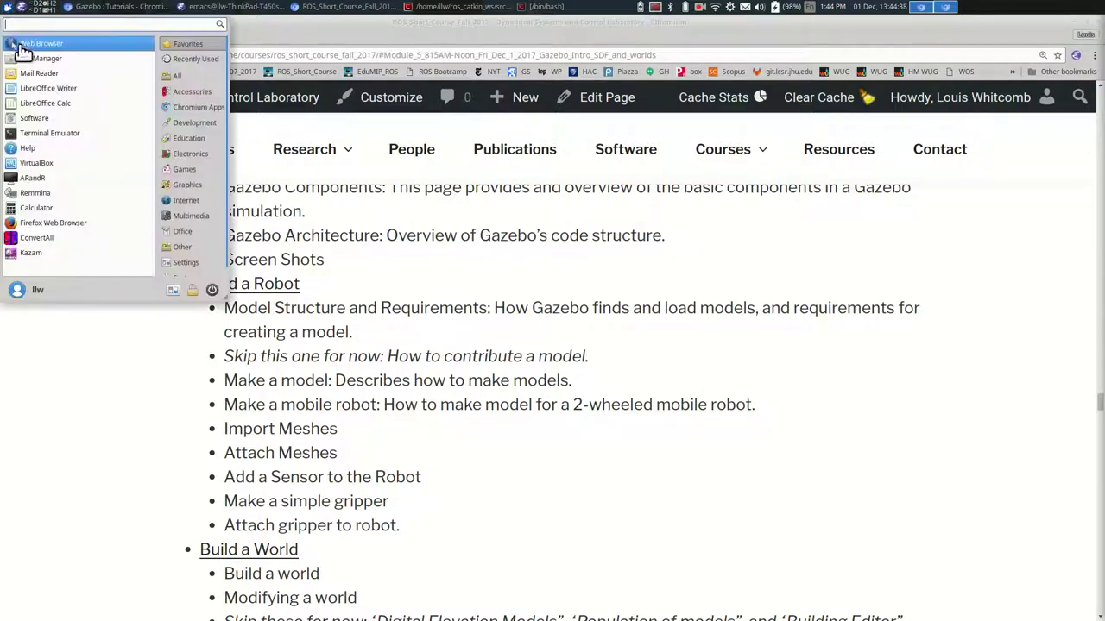
pyautogui.click(34, 58)
pyautogui.moveTo(691, 271); pyautogui.dragTo(330, 128)
pyautogui.scroll(-10, 468, 330)
pyautogui.scroll(6, 469, 330)
pyautogui.scroll(1, 468, 319)
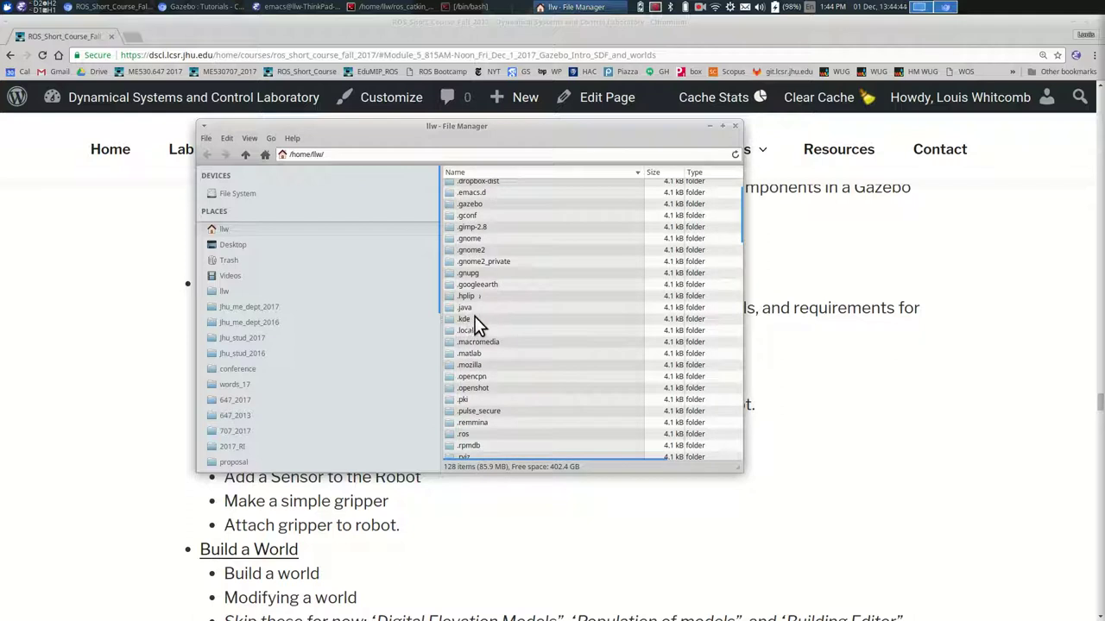
pyautogui.scroll(1, 479, 298)
pyautogui.click(479, 239)
pyautogui.doubleClick(479, 239)
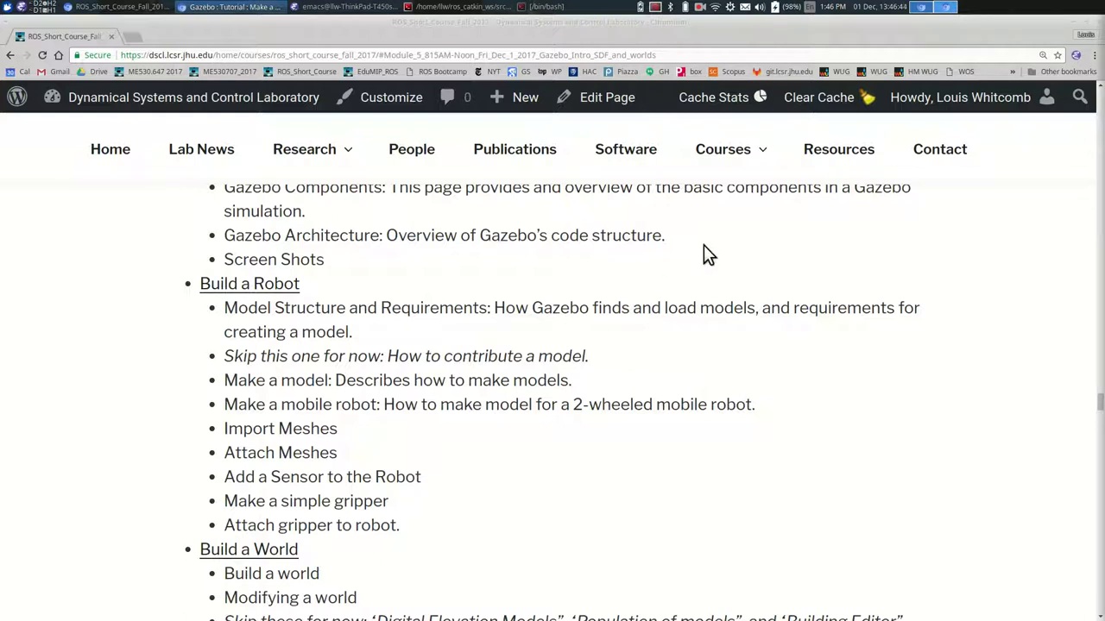
# - Run gazebo from the bash terminal and move the opened Gazebo window aside
pyautogui.click(563, 7)
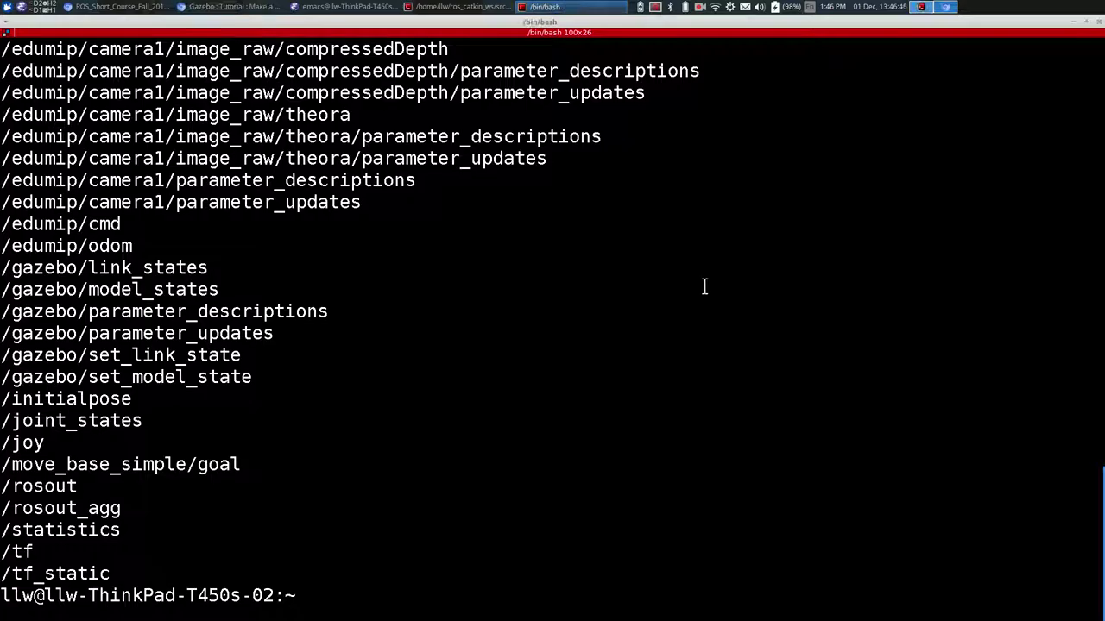
pyautogui.write('gazebo')
pyautogui.press('Return')
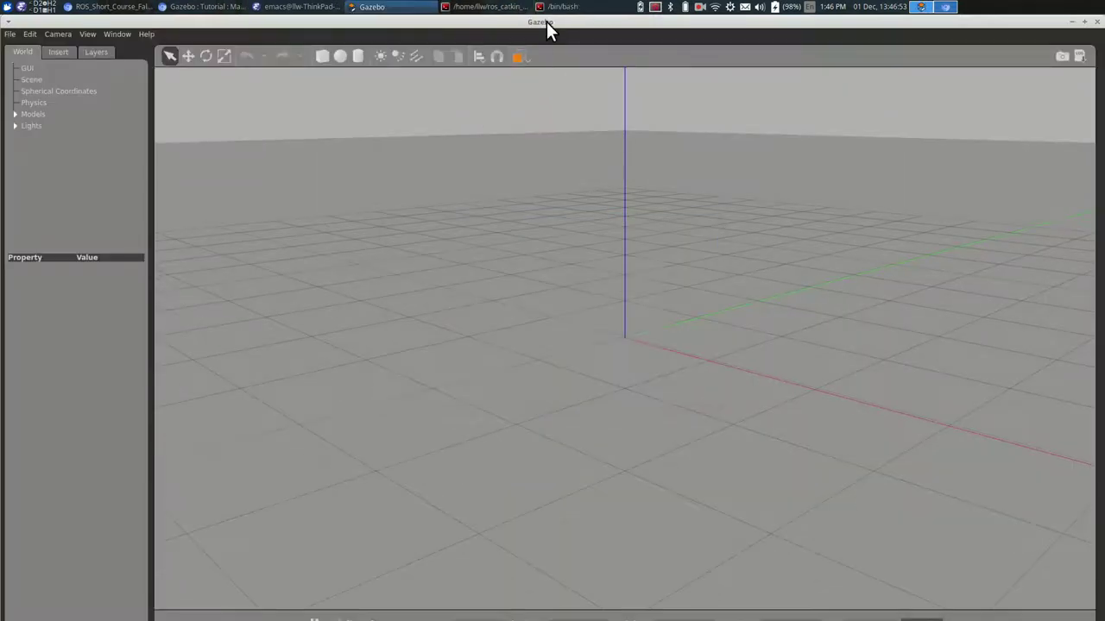
pyautogui.moveTo(547, 29); pyautogui.dragTo(1104, 58)
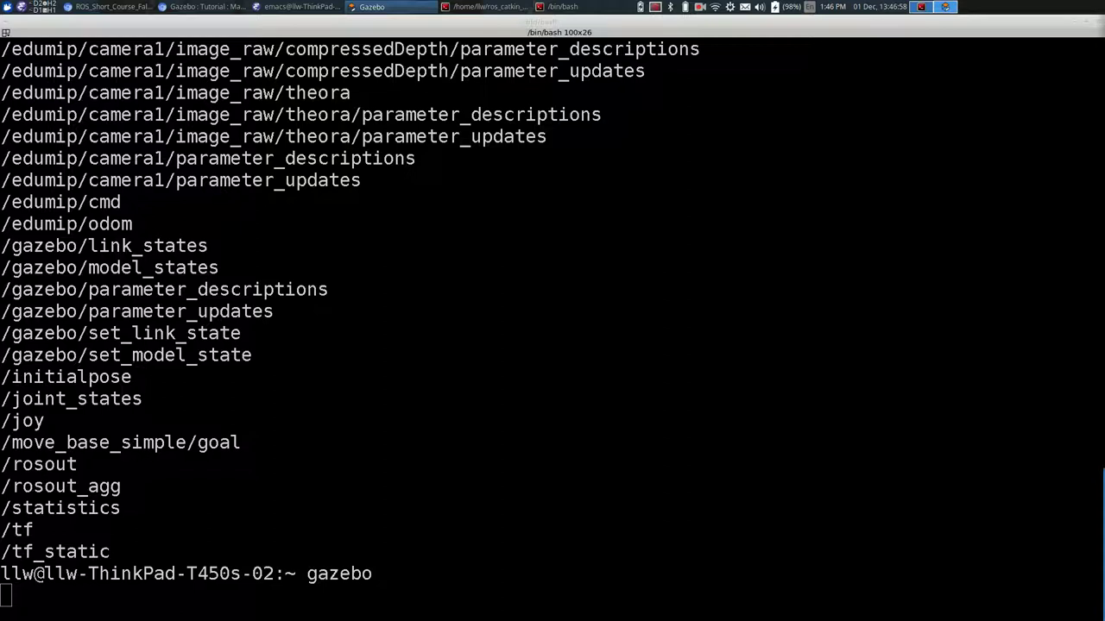
# - Maximize Gazebo, drop a Pioneer 2DX robot beside the world origin, and zoom in
pyautogui.press('super+Up')
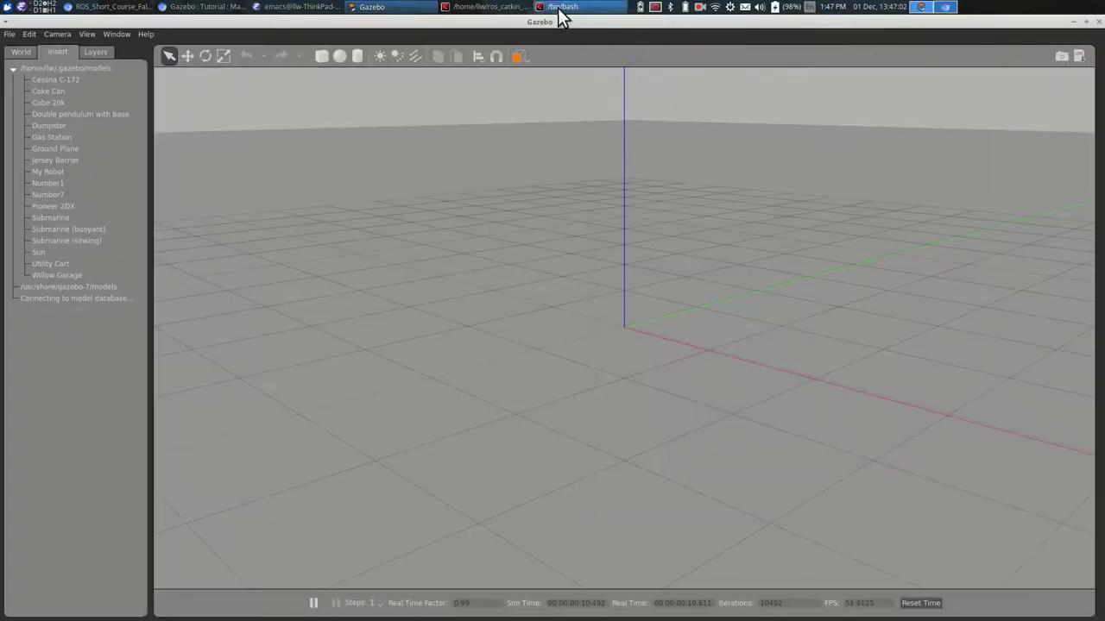
pyautogui.click(53, 207)
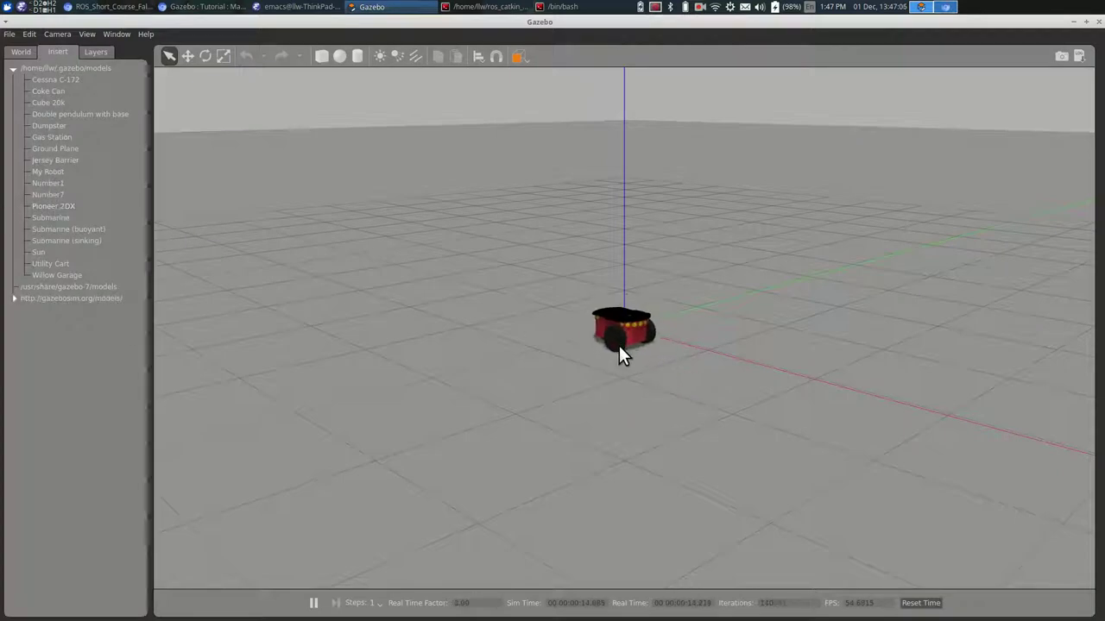
pyautogui.click(561, 355)
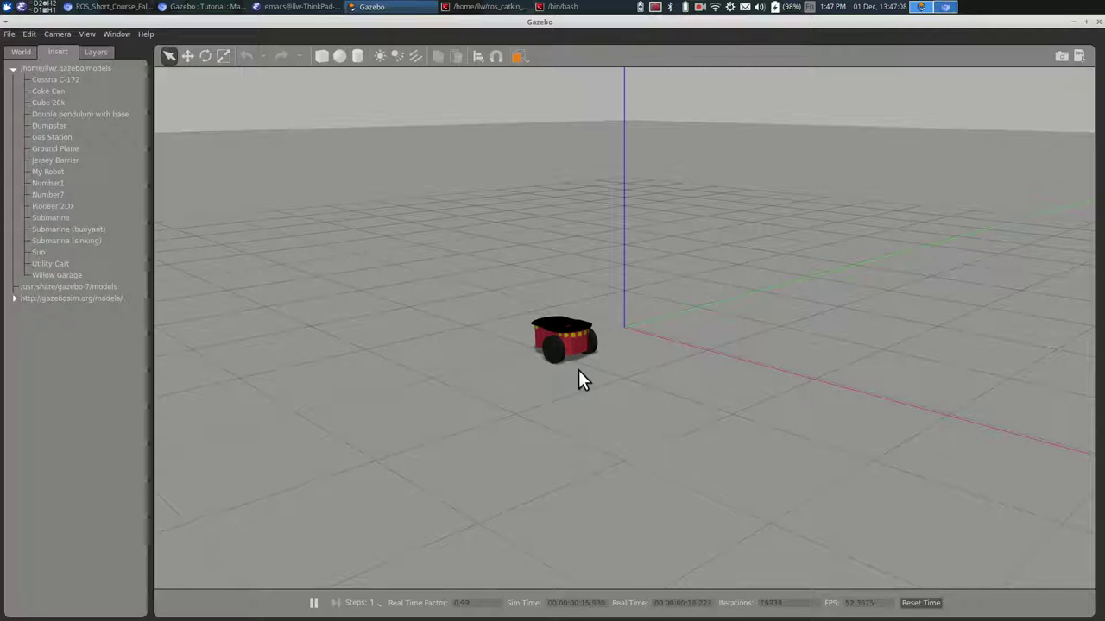
pyautogui.scroll(3, 578, 380)
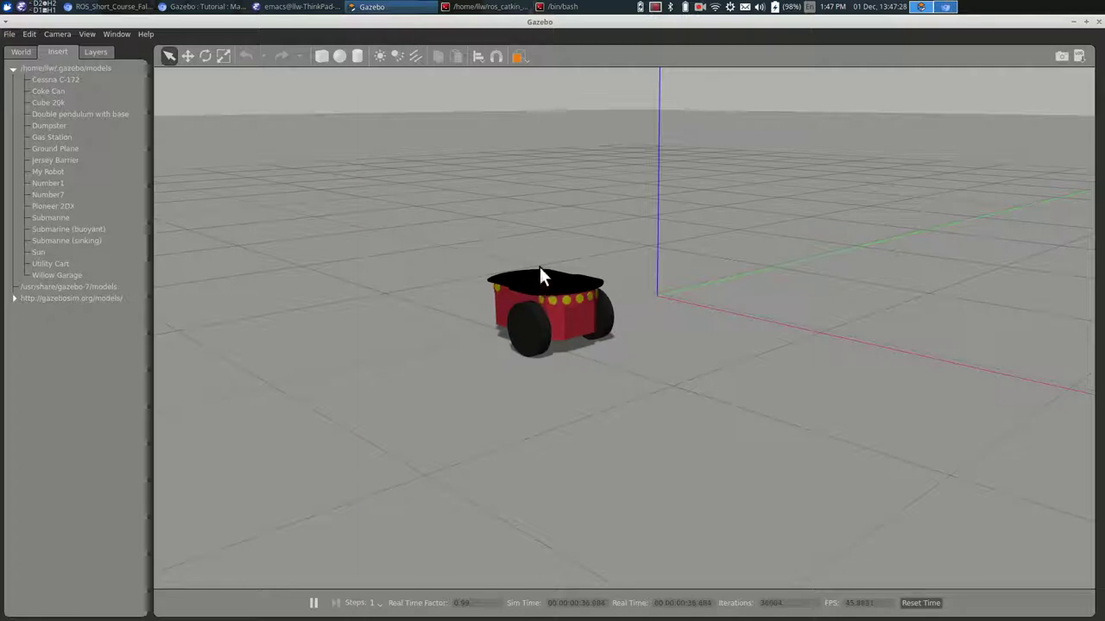
pyautogui.hotkey('alt', 'Tab')
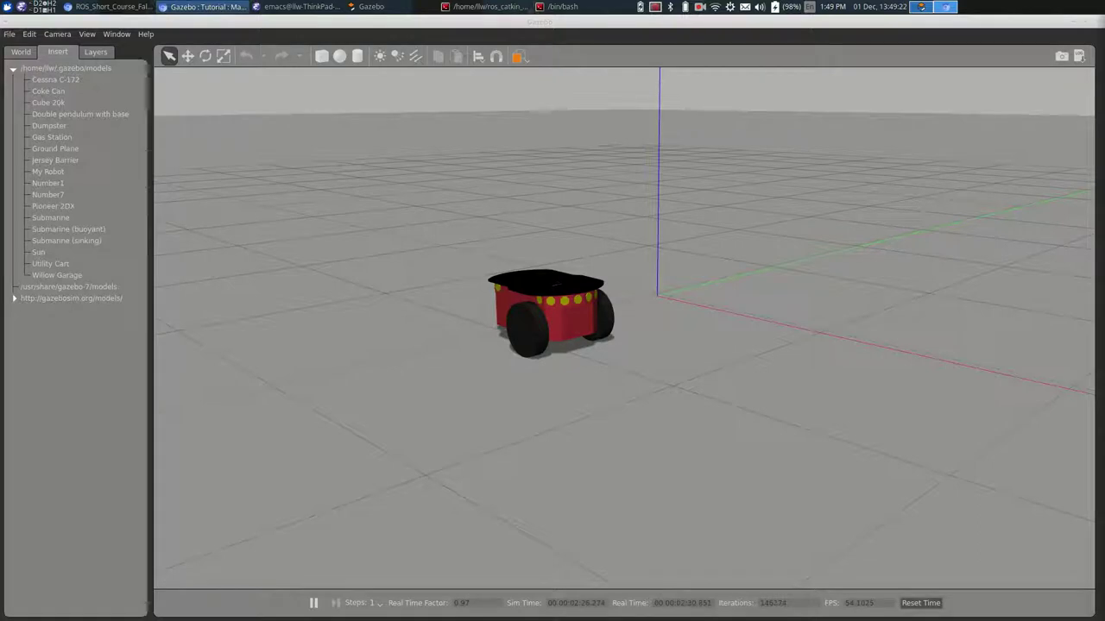
# - Zoom the Gazebo view out on the placed robot, then switch back to the browser tutorial
pyautogui.scroll(-3, 604, 333)
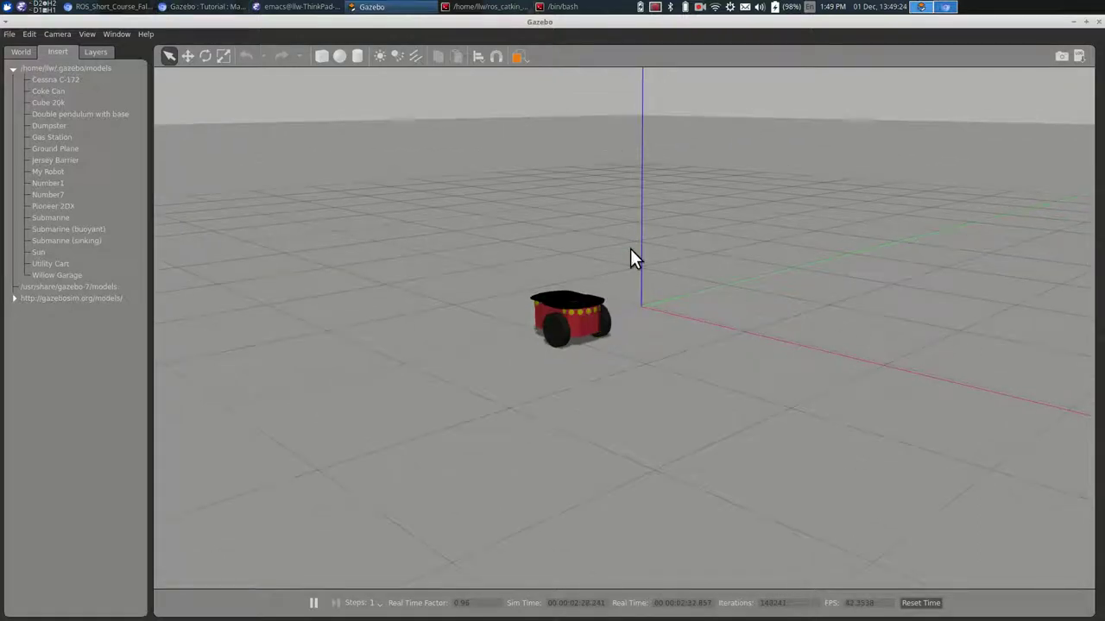
pyautogui.hotkey('alt', 'Tab')
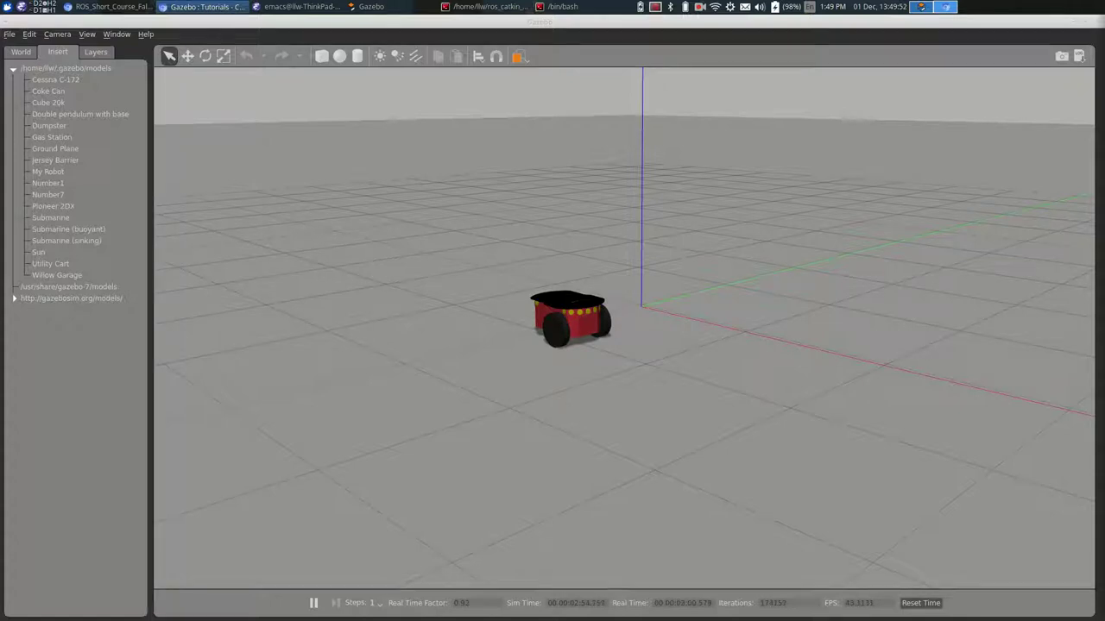
# - Scroll the course page past Import Meshes and Attach Meshes down to the Build a World tutorials
pyautogui.hotkey('alt', 'Tab')
pyautogui.hotkey('alt', 'Tab')
pyautogui.hotkey('alt', 'Tab')
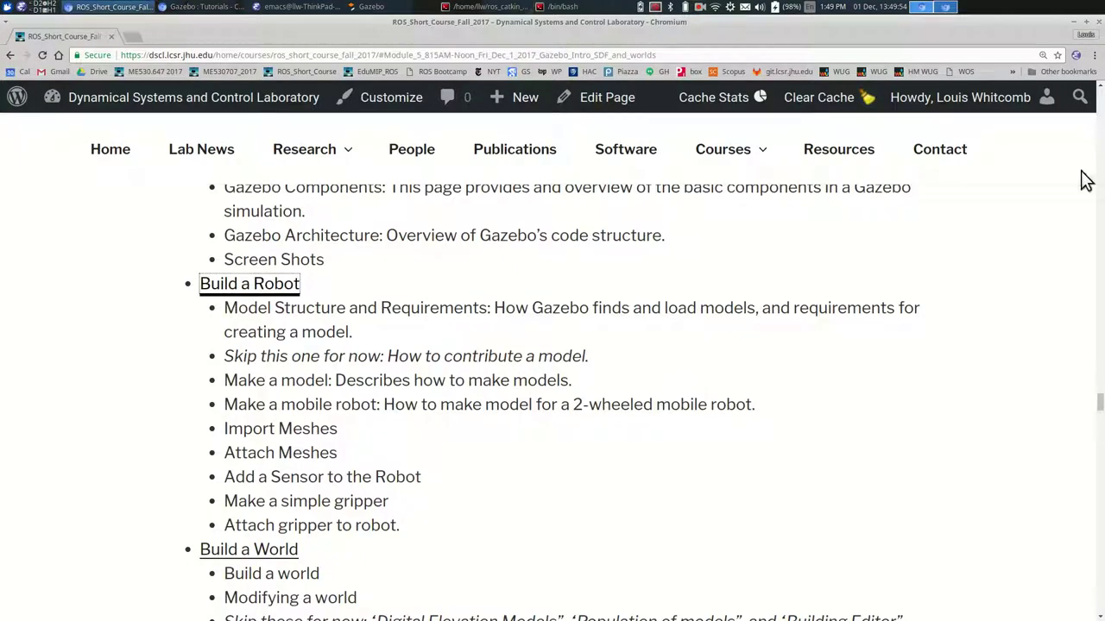
pyautogui.scroll(-2, 386, 393)
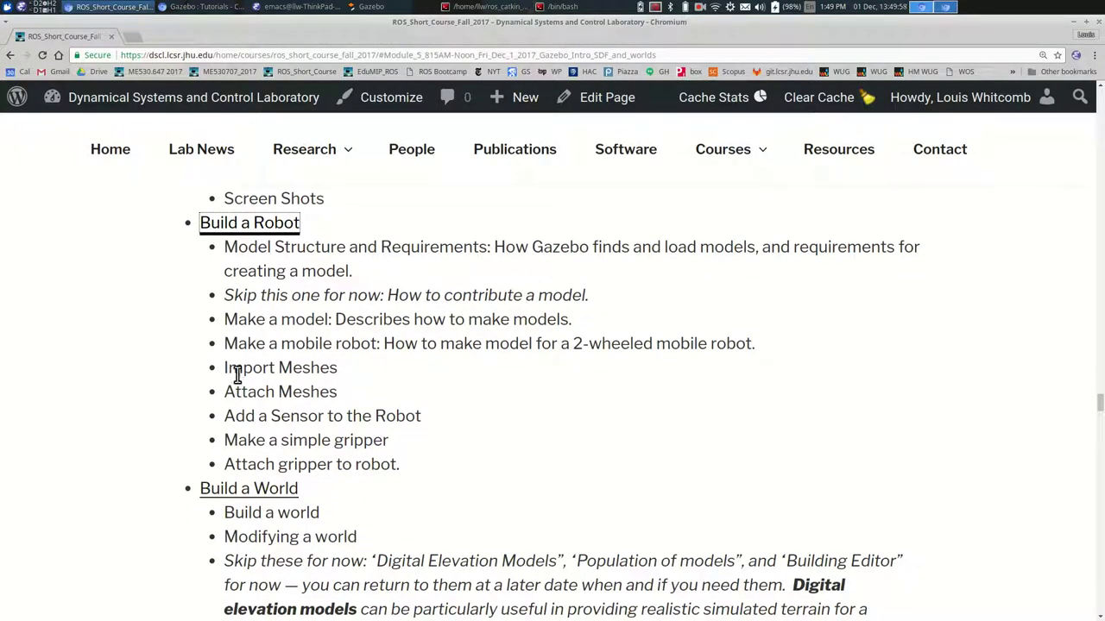
pyautogui.moveTo(229, 369); pyautogui.dragTo(340, 391)
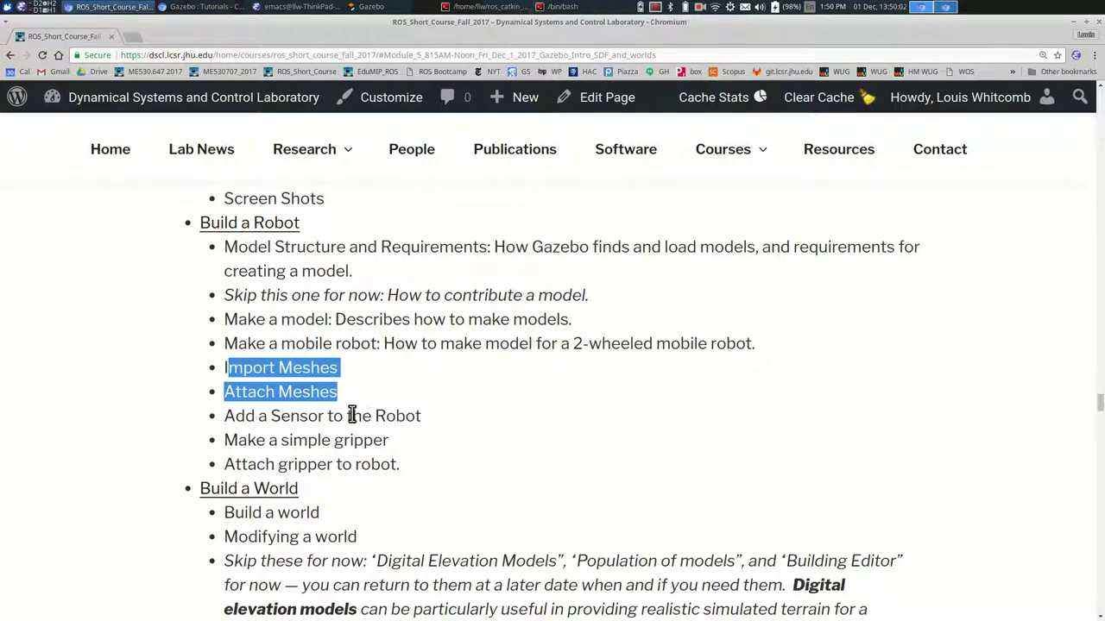
pyautogui.click(352, 415)
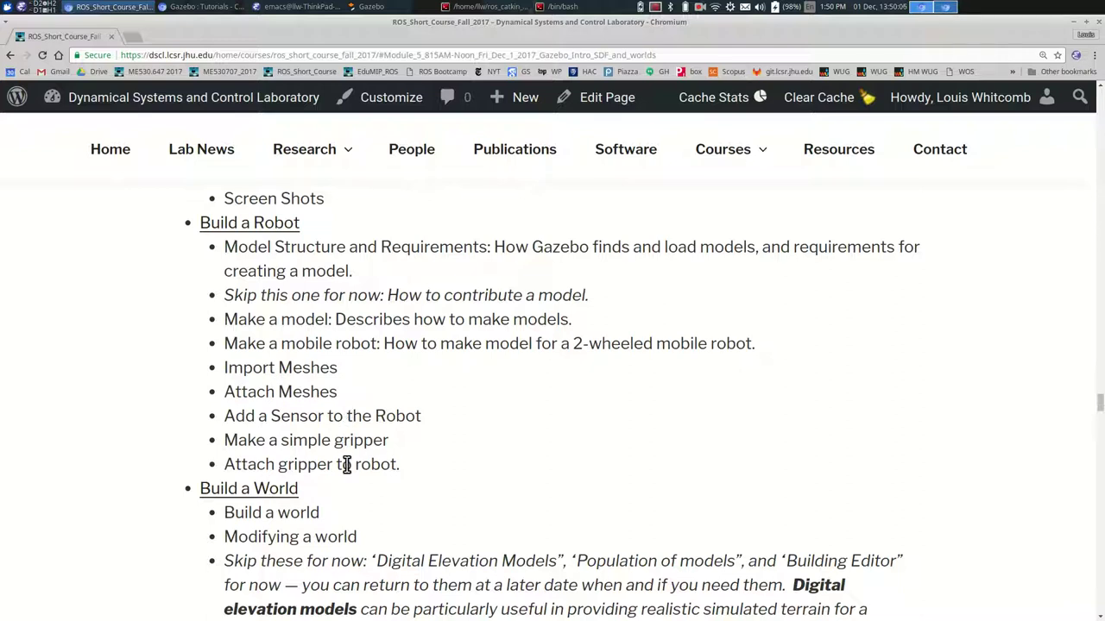
pyautogui.scroll(-4, 345, 464)
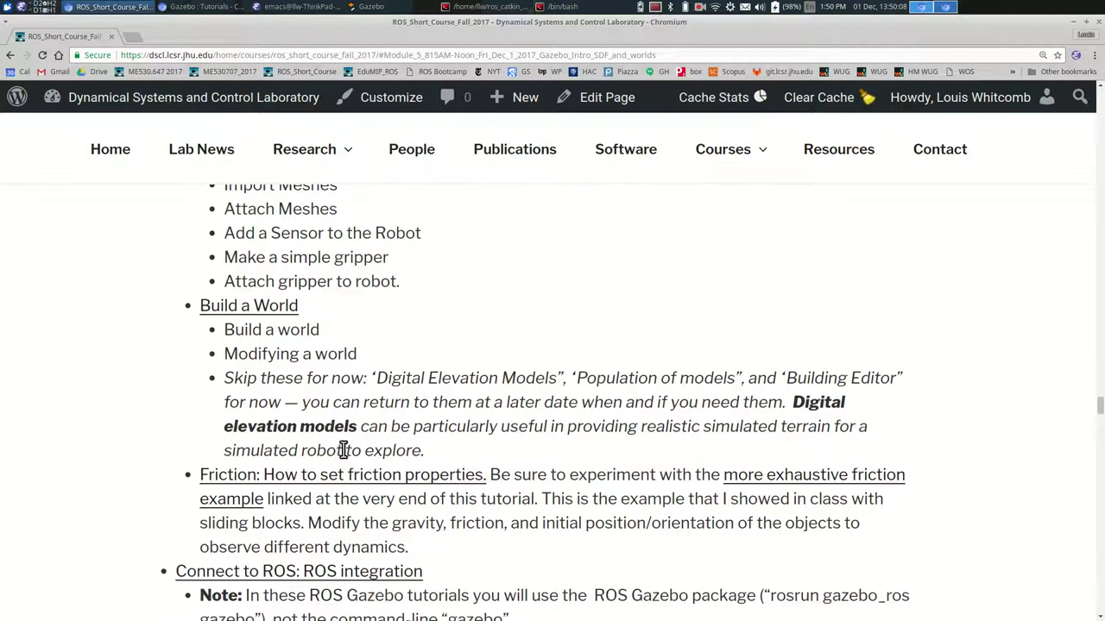
# - Open the Build a World tutorial link in a new tab and detach it into its own window
pyautogui.rightClick(259, 313)
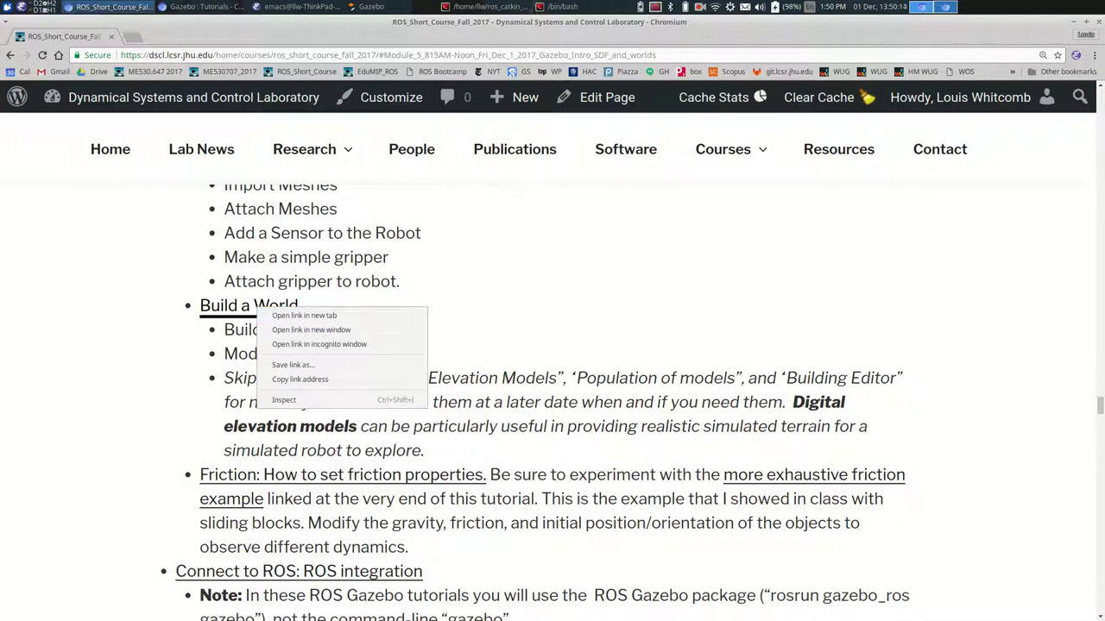
pyautogui.press('Escape')
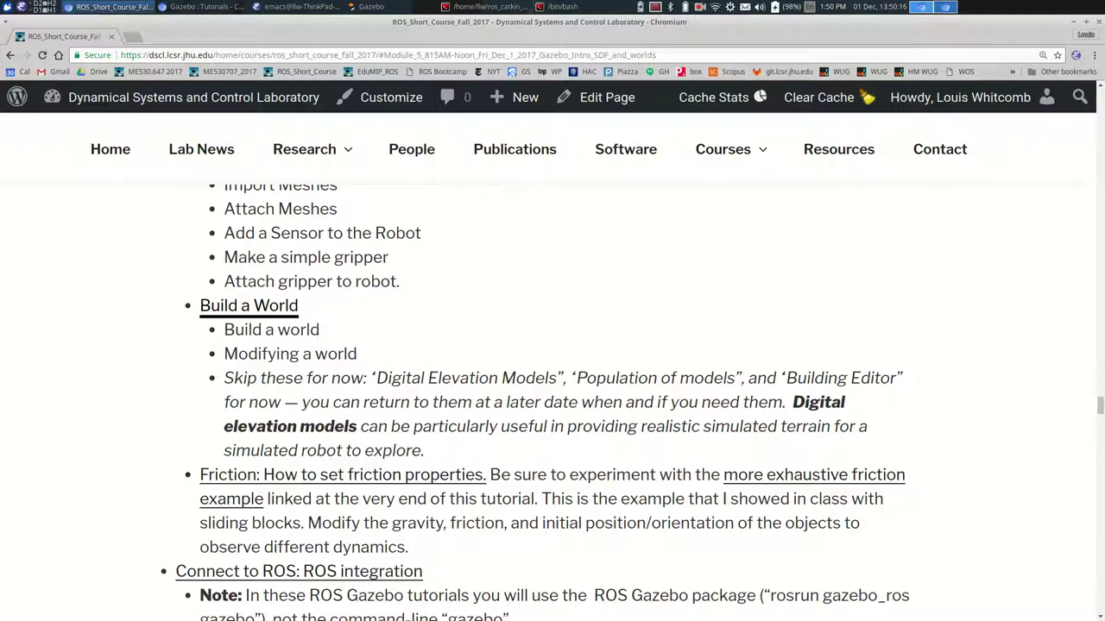
pyautogui.rightClick(277, 307)
pyautogui.click(297, 316)
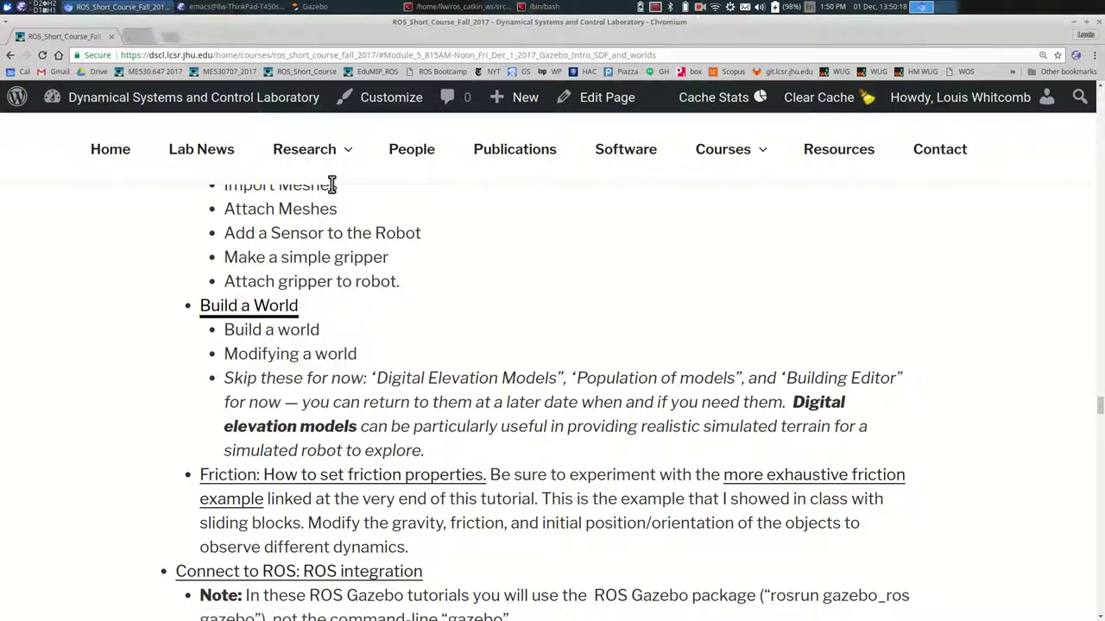
pyautogui.click(186, 33)
pyautogui.moveTo(187, 32); pyautogui.dragTo(199, 78)
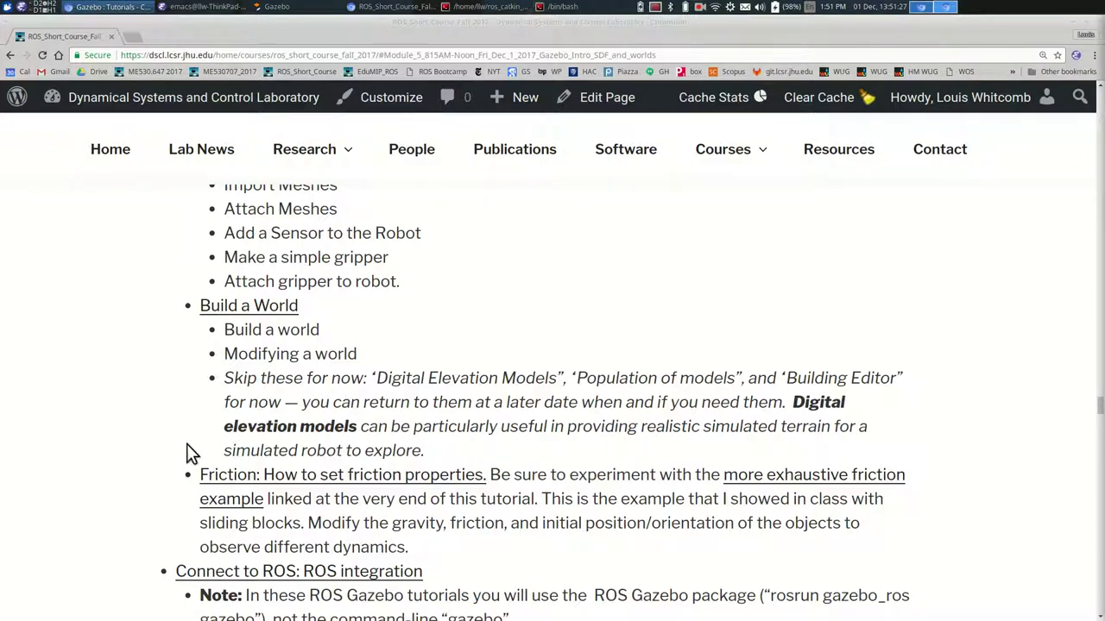
# - Return to the ROS Short Course page and scroll toward the Friction and Connect to ROS items
pyautogui.click(146, 455)
pyautogui.scroll(-3, 142, 444)
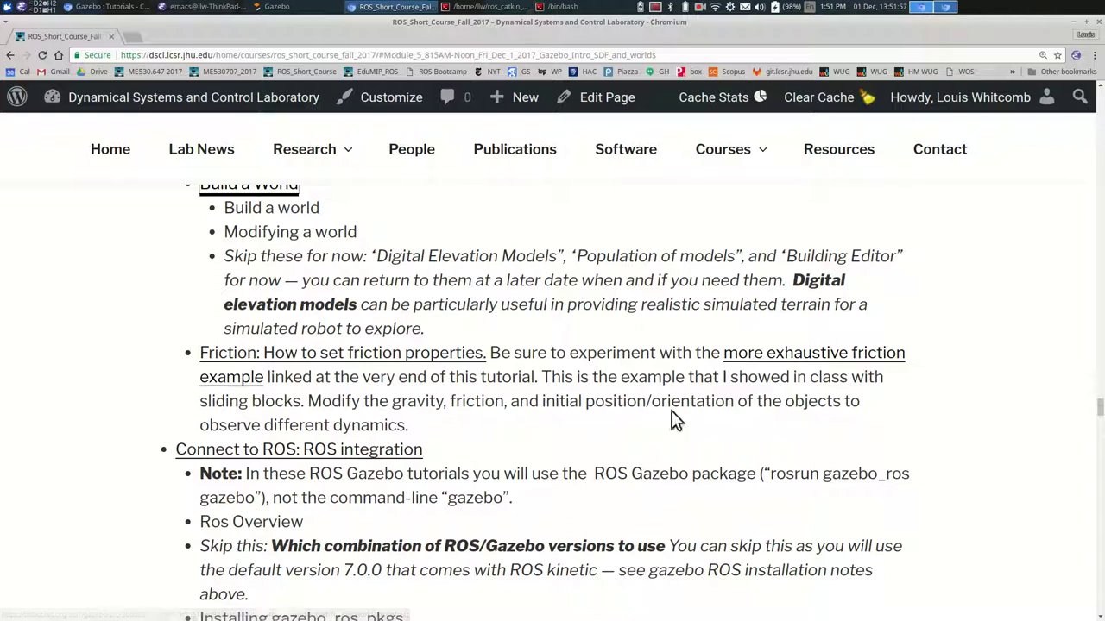
# - Scroll the course page to the Connect to ROS section's ROS integration link
pyautogui.scroll(-2, 430, 451)
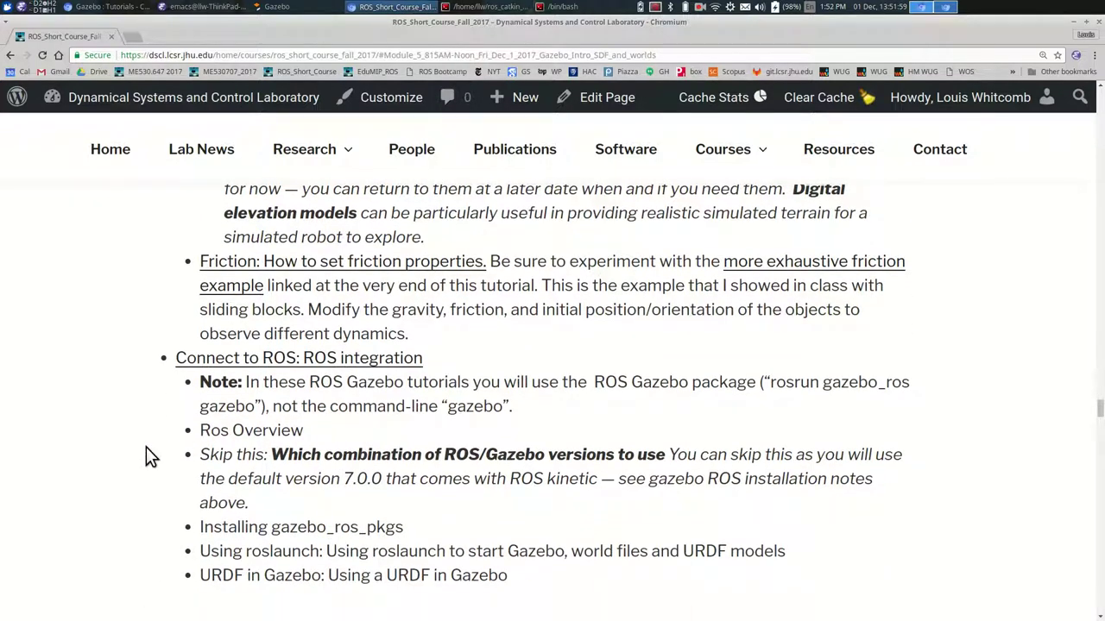
pyautogui.scroll(-2, 148, 456)
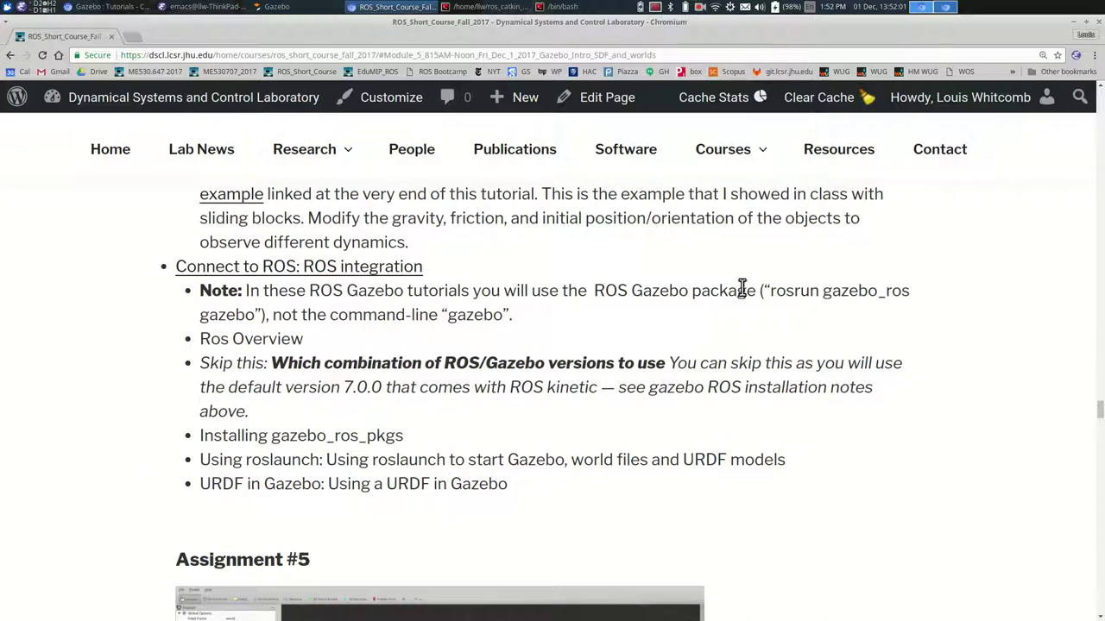
pyautogui.scroll(4, 776, 295)
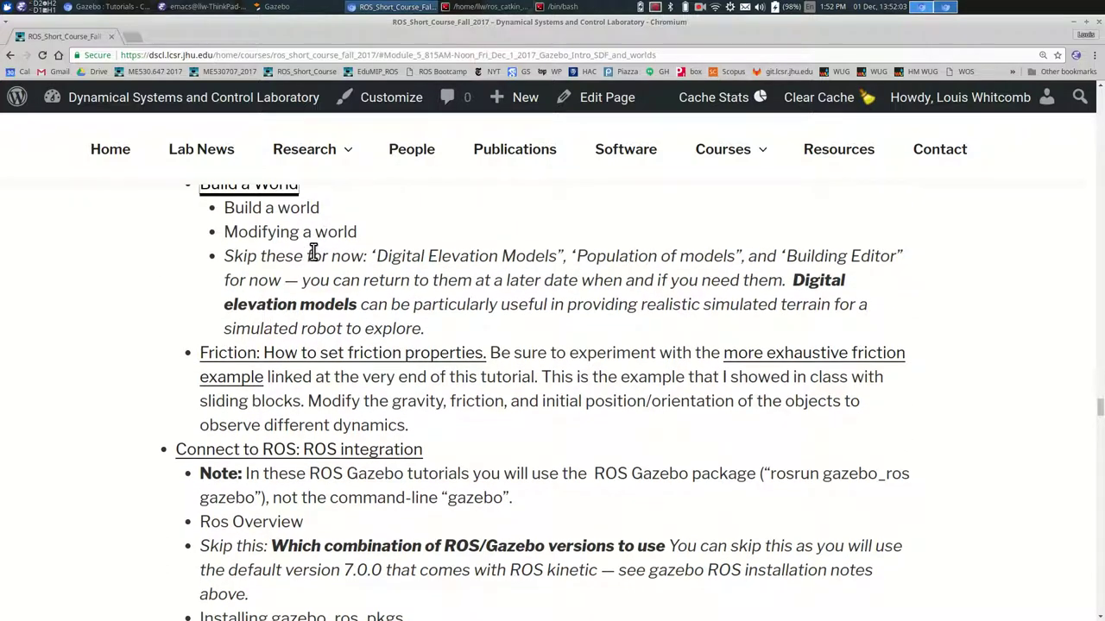
pyautogui.scroll(-2, 123, 476)
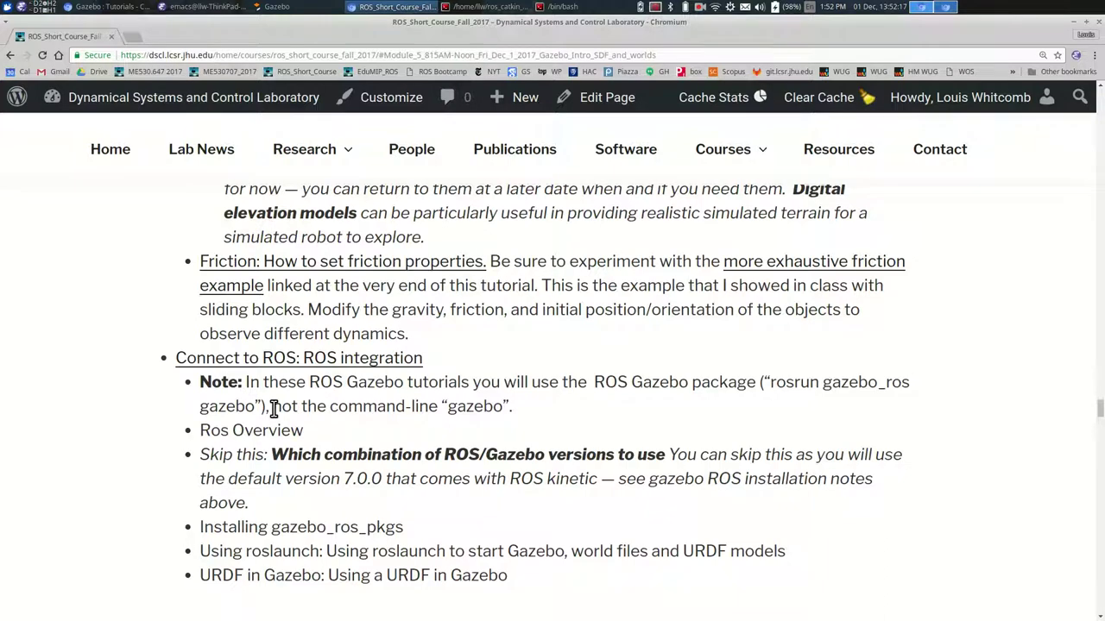
pyautogui.scroll(-1, 274, 407)
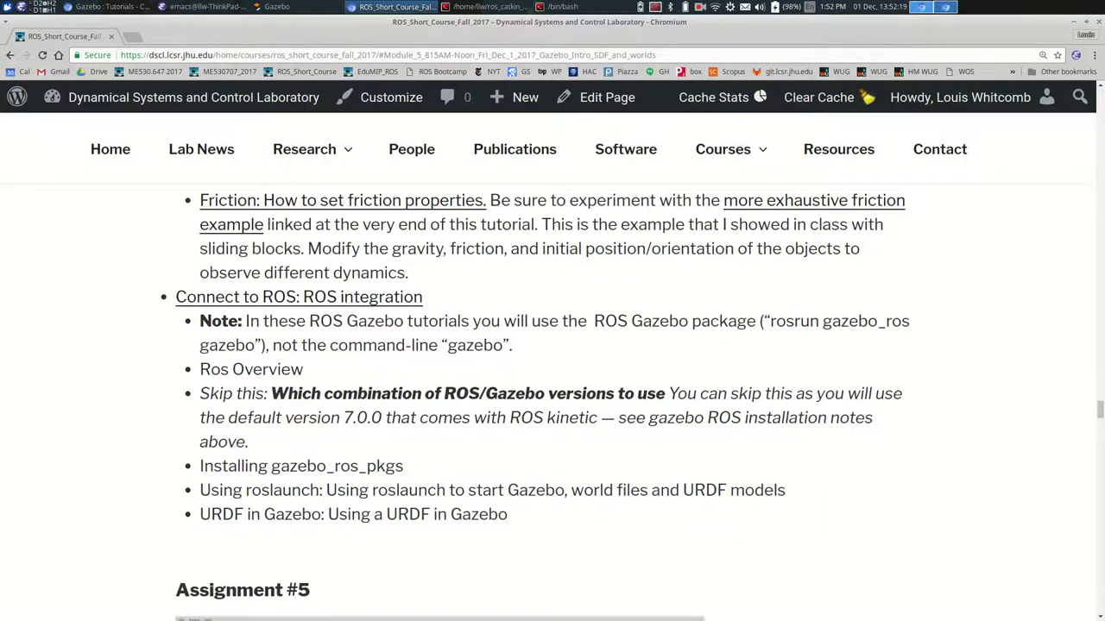
pyautogui.scroll(3, 752, 289)
pyautogui.scroll(-1, 424, 411)
pyautogui.scroll(-2, 424, 411)
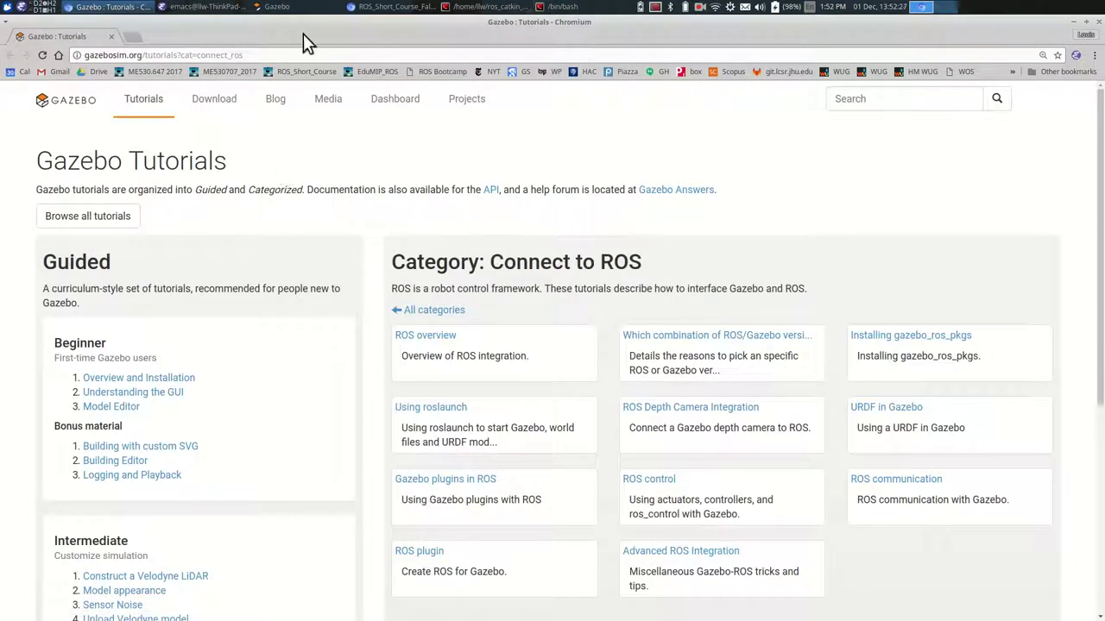
# - Drag the Connect to ROS tutorials window off to the right to uncover the course page
pyautogui.moveTo(304, 38); pyautogui.dragTo(1104, 35)
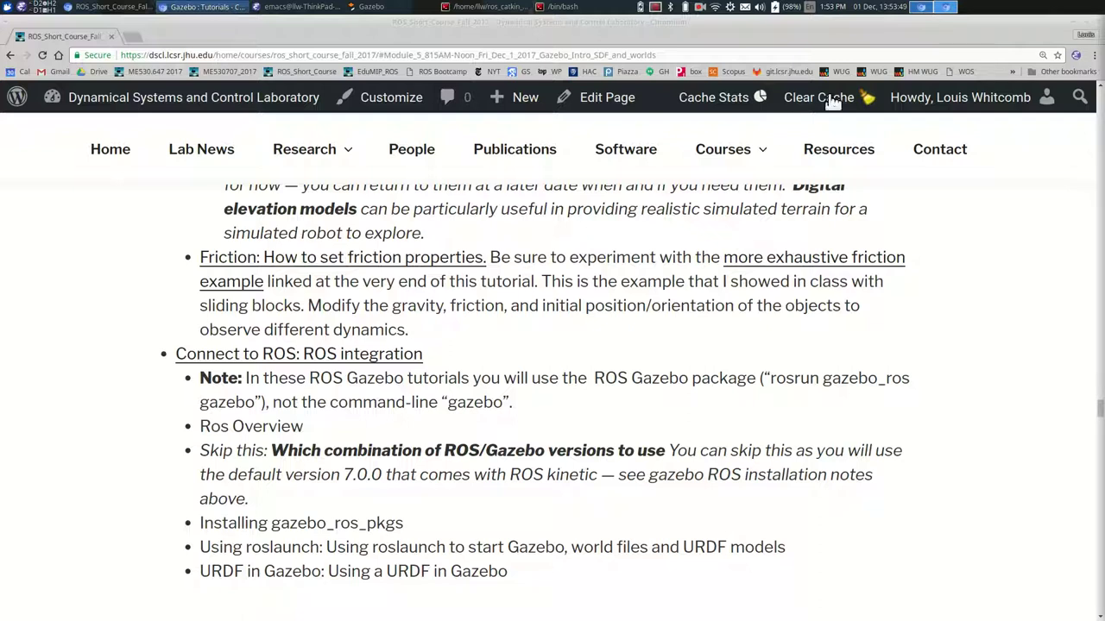
# - Focus the course page and browse around its Connect to ROS integration section
pyautogui.click(559, 449)
pyautogui.scroll(3, 559, 447)
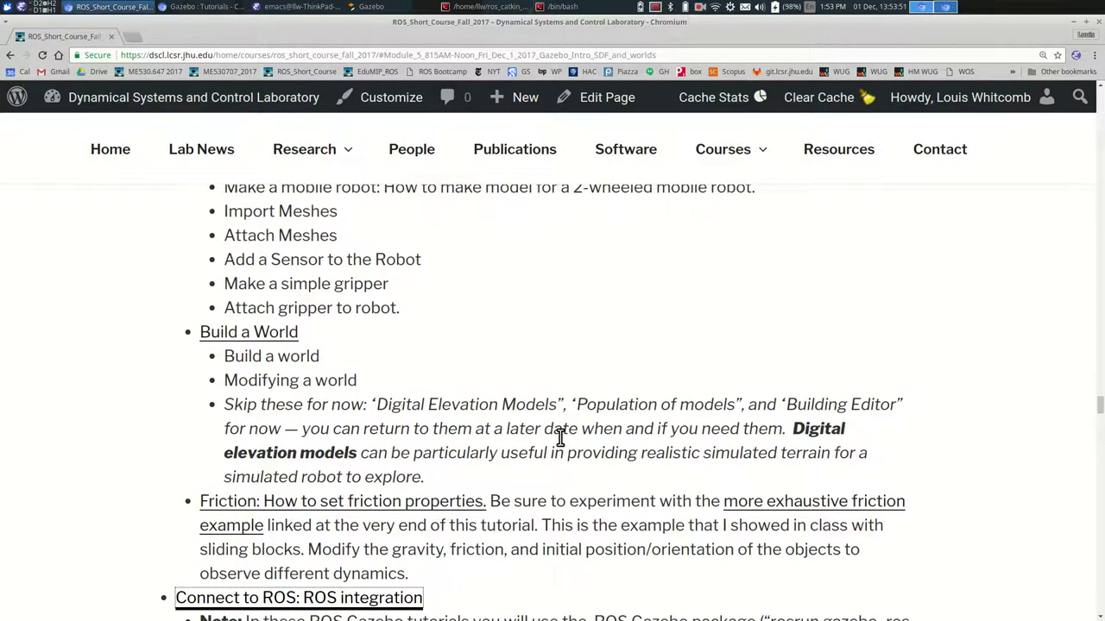
pyautogui.scroll(-1, 560, 439)
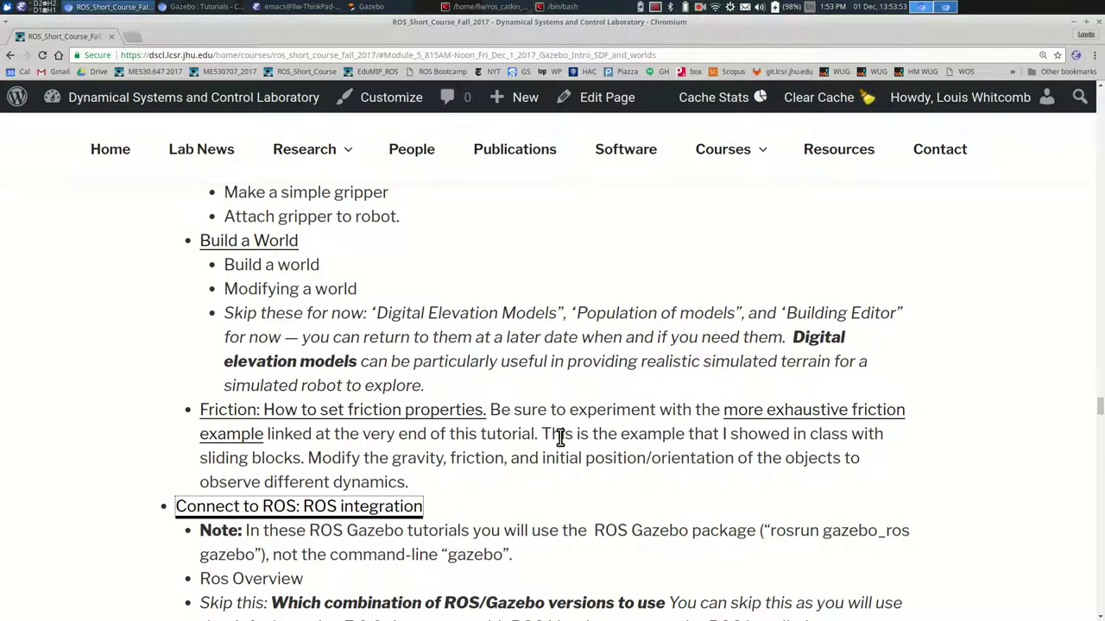
pyautogui.scroll(-2, 559, 438)
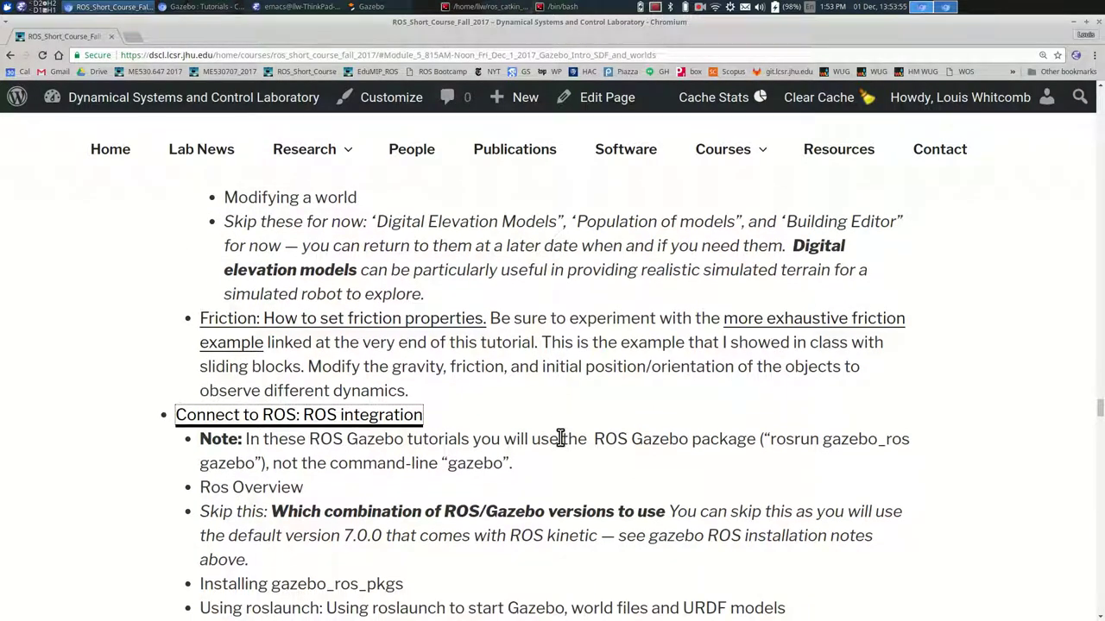
pyautogui.scroll(-1, 560, 439)
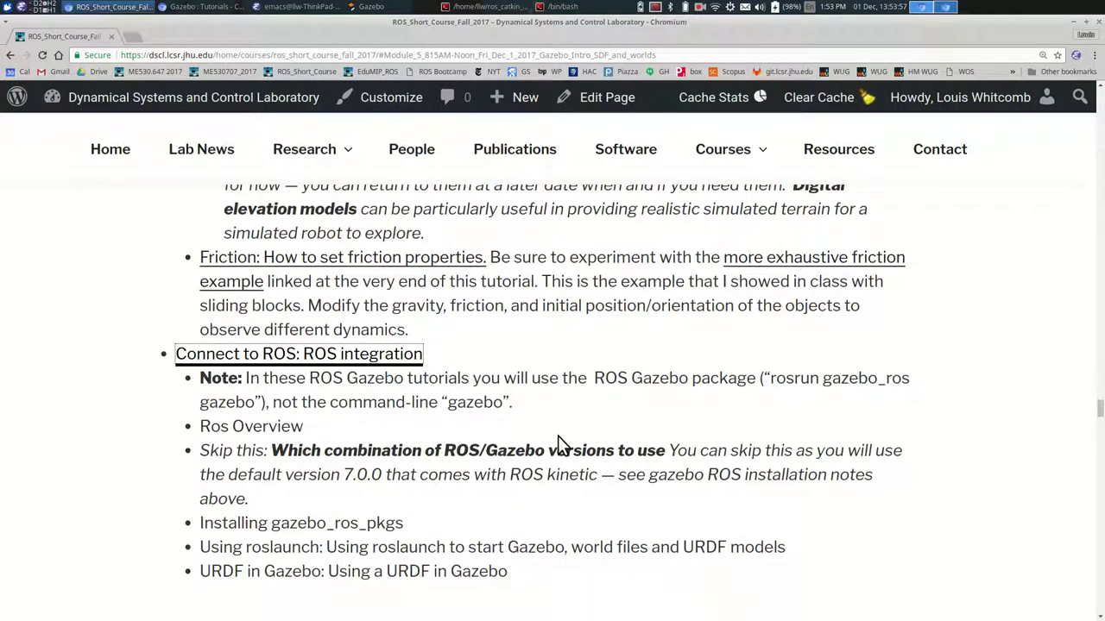
pyautogui.scroll(8, 558, 436)
pyautogui.scroll(5, 557, 443)
pyautogui.scroll(1, 558, 440)
pyautogui.scroll(-3, 558, 437)
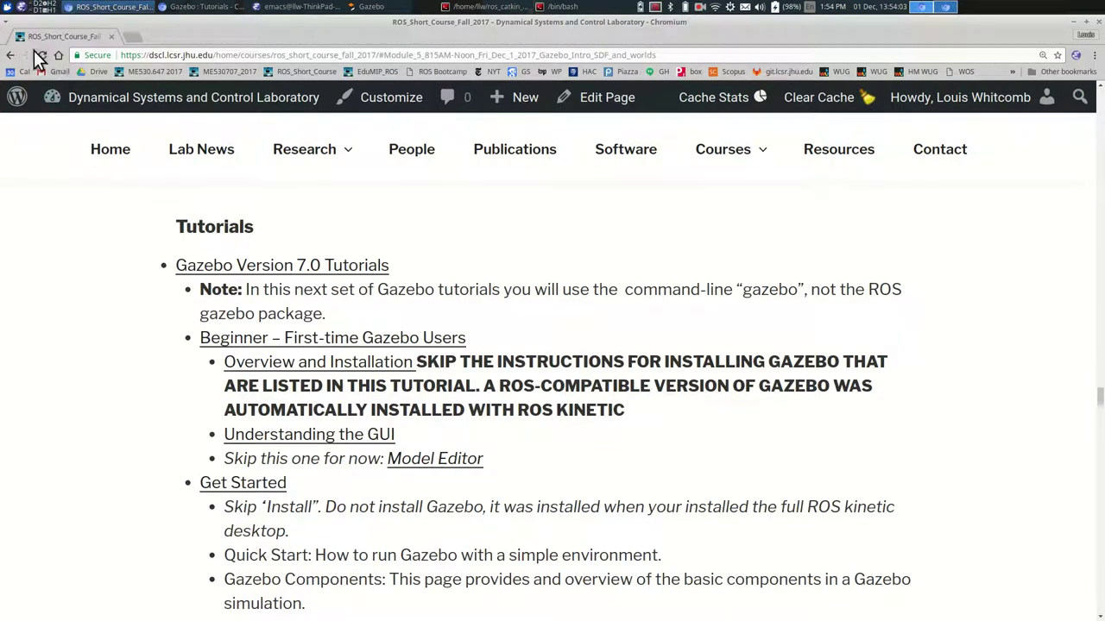
# - Reload the course page and scroll down to the Installing gazebo_ros_pkgs note
pyautogui.click(40, 54)
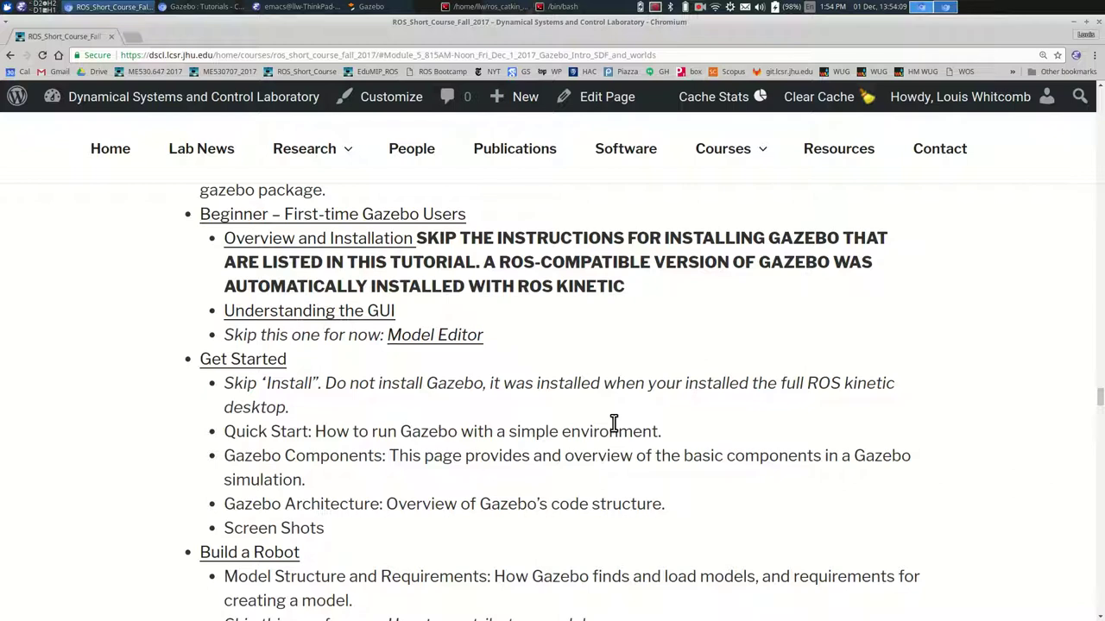
pyautogui.scroll(-3, 612, 423)
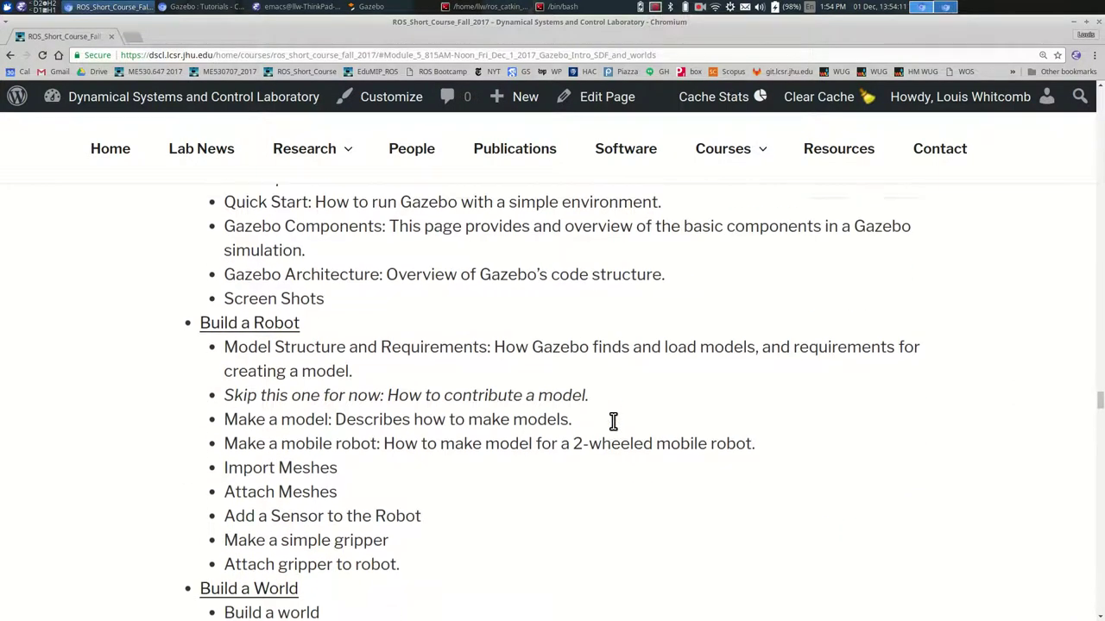
pyautogui.scroll(-2, 613, 423)
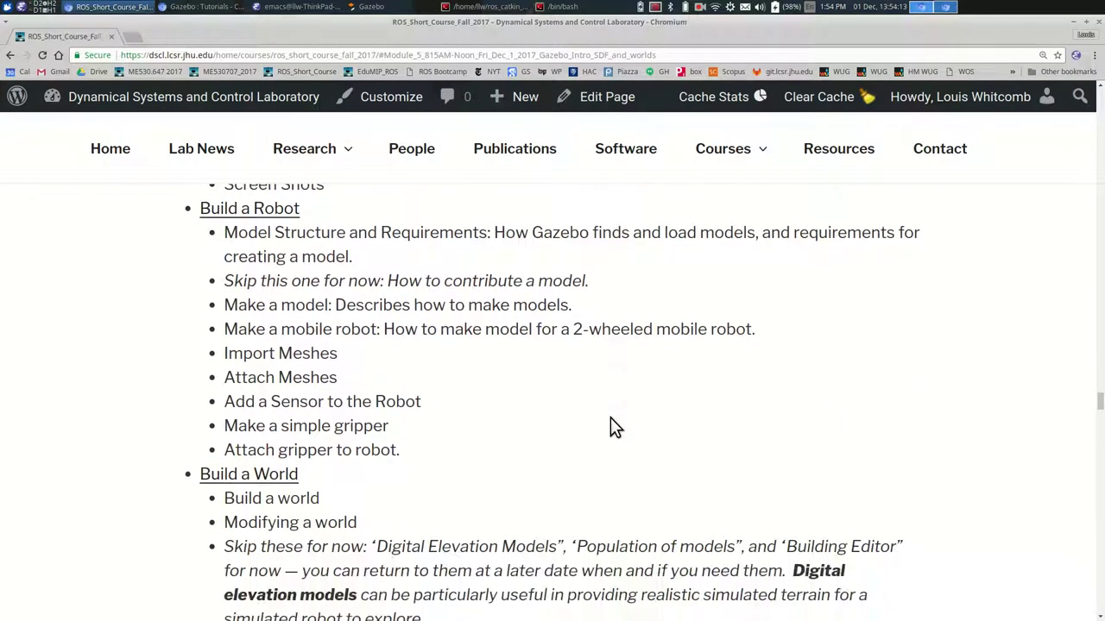
pyautogui.scroll(-2, 610, 418)
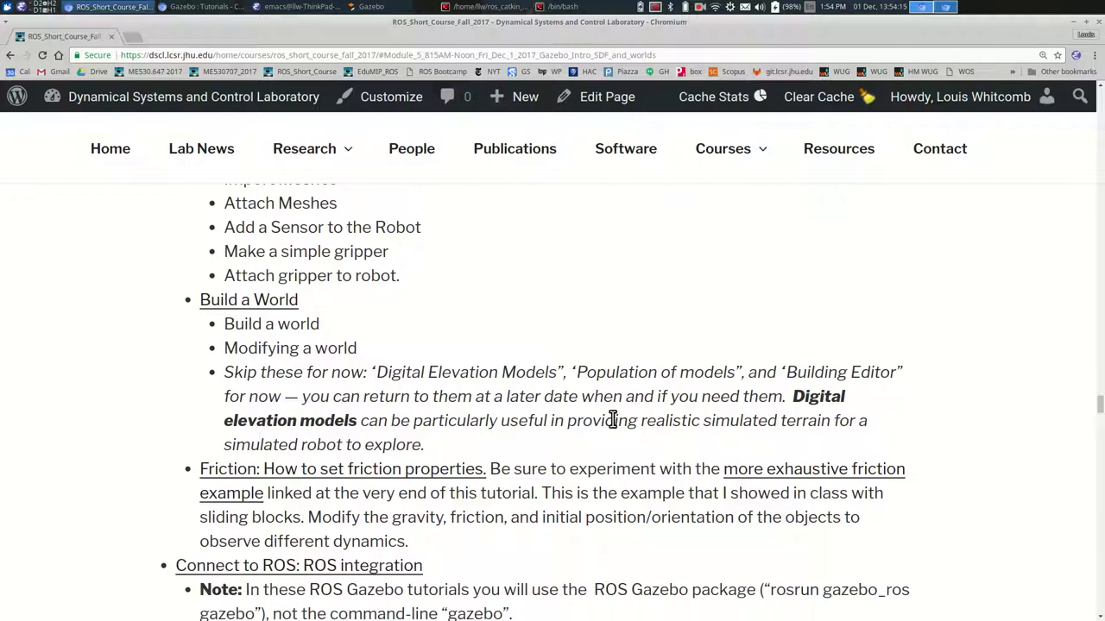
pyautogui.scroll(-2, 612, 420)
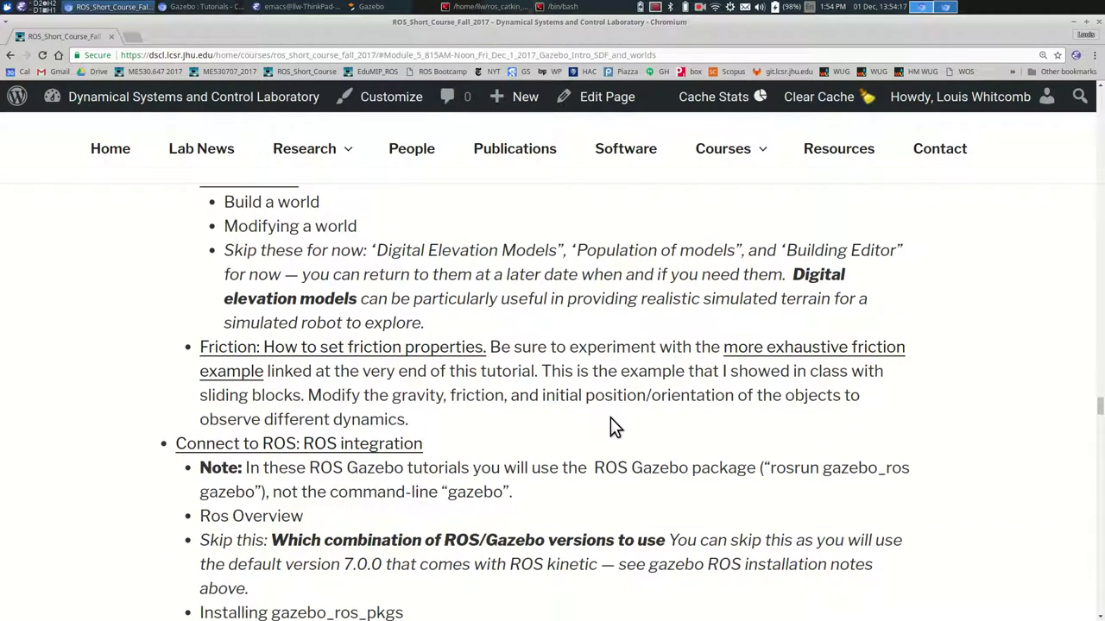
pyautogui.scroll(-2, 610, 418)
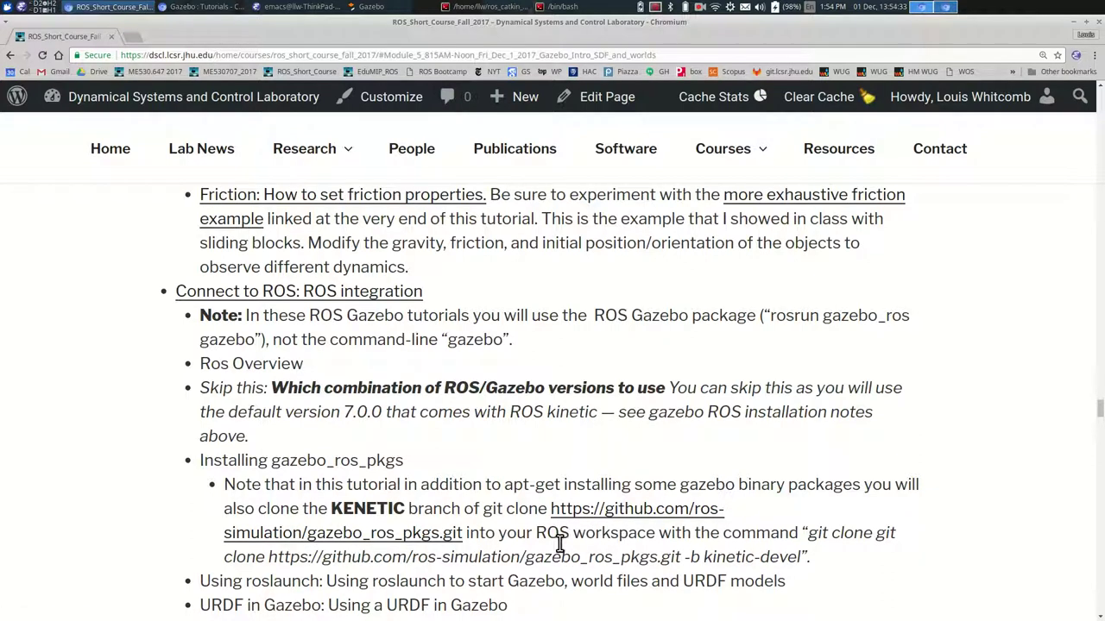
# - Scroll to the gazebo_ros_pkgs git clone command and highlight '-b kinetic-devel'
pyautogui.keyDown('ctrl'); pyautogui.scroll(3, 559, 543); pyautogui.keyUp('ctrl')
pyautogui.scroll(-3, 559, 544)
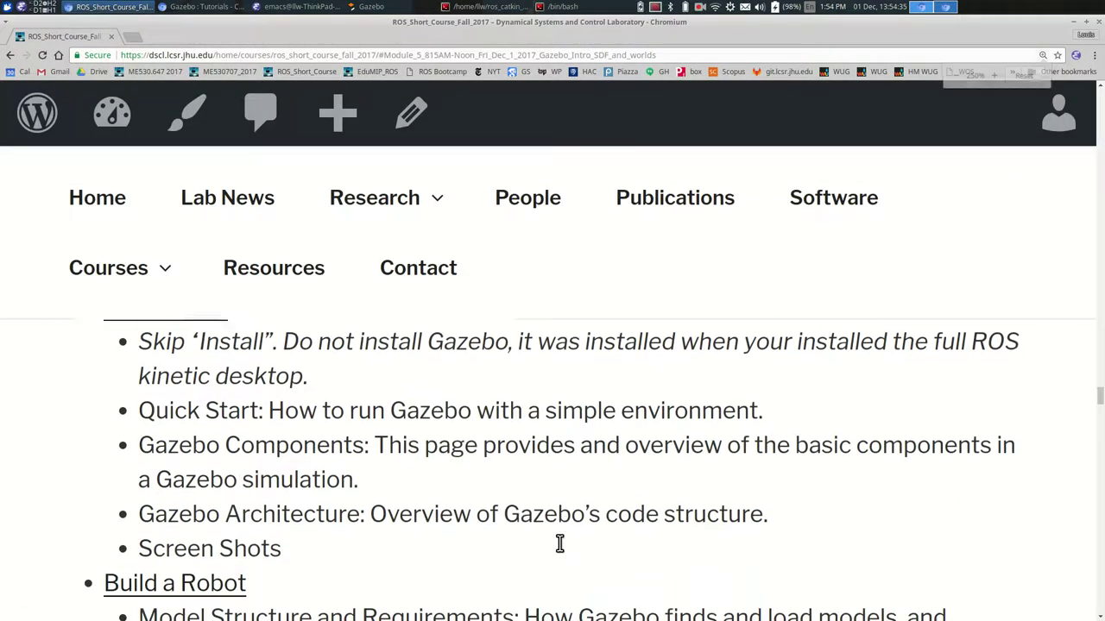
pyautogui.scroll(-7, 560, 544)
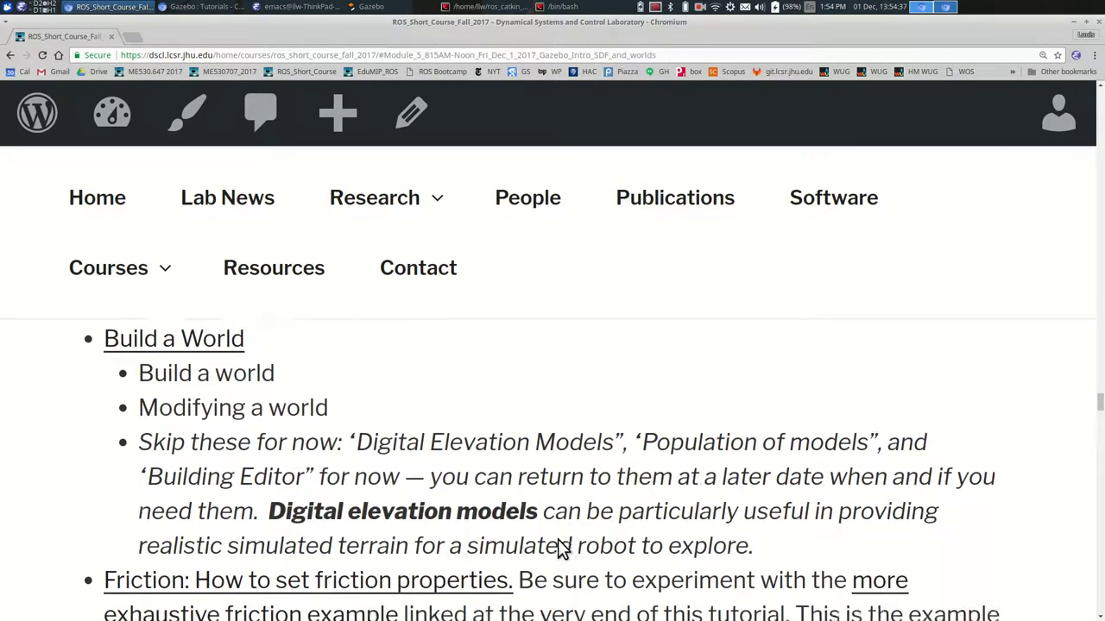
pyautogui.scroll(-5, 560, 546)
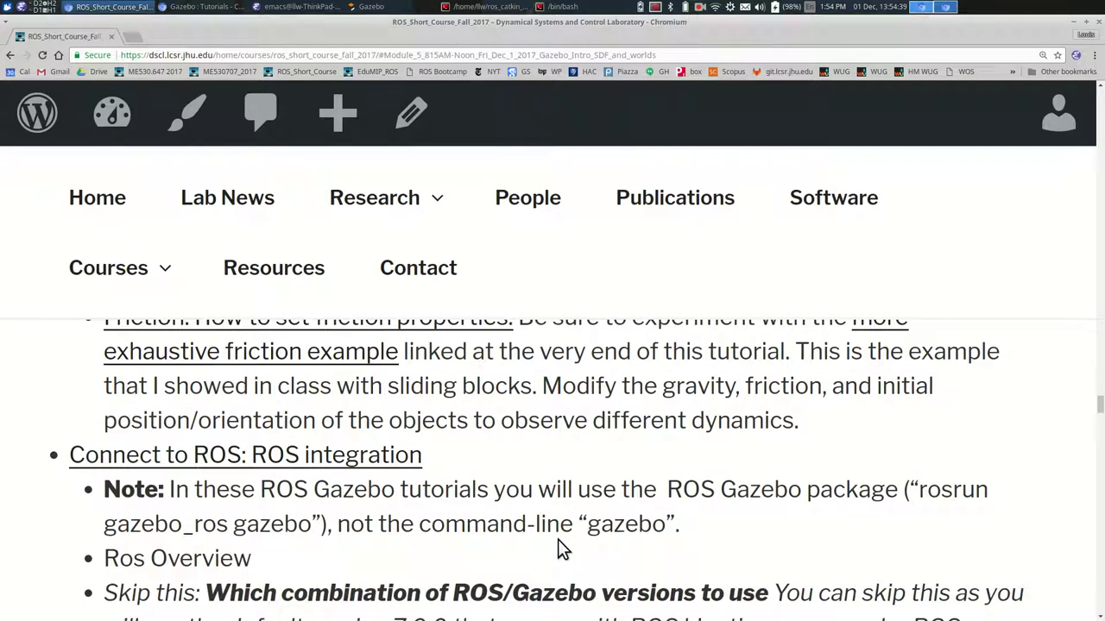
pyautogui.scroll(-2, 559, 548)
pyautogui.scroll(-6, 559, 541)
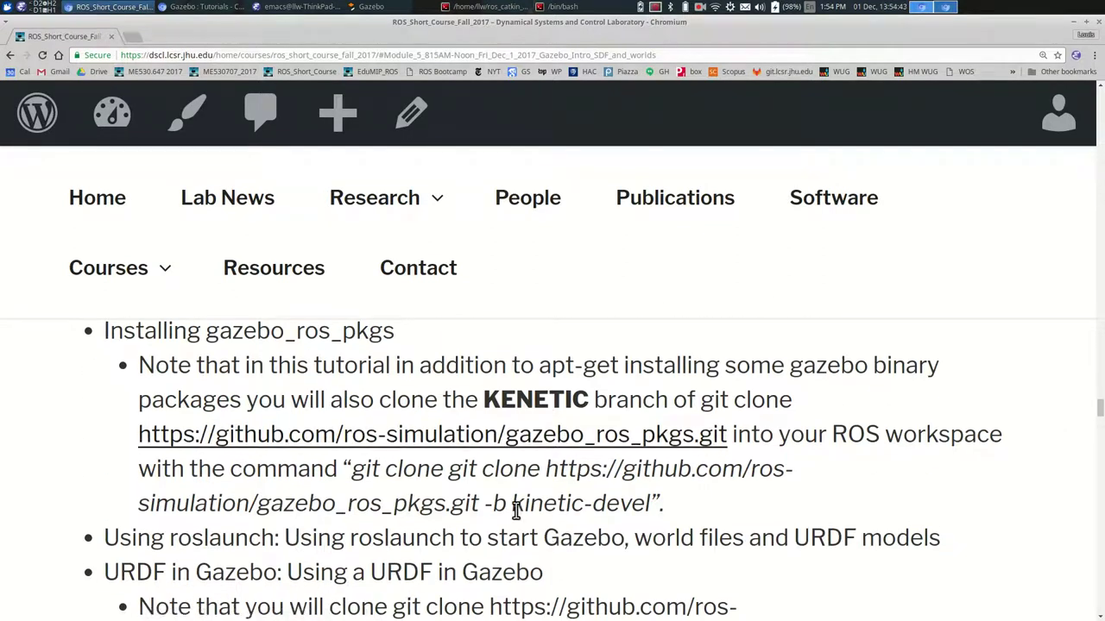
pyautogui.moveTo(512, 504); pyautogui.dragTo(633, 505)
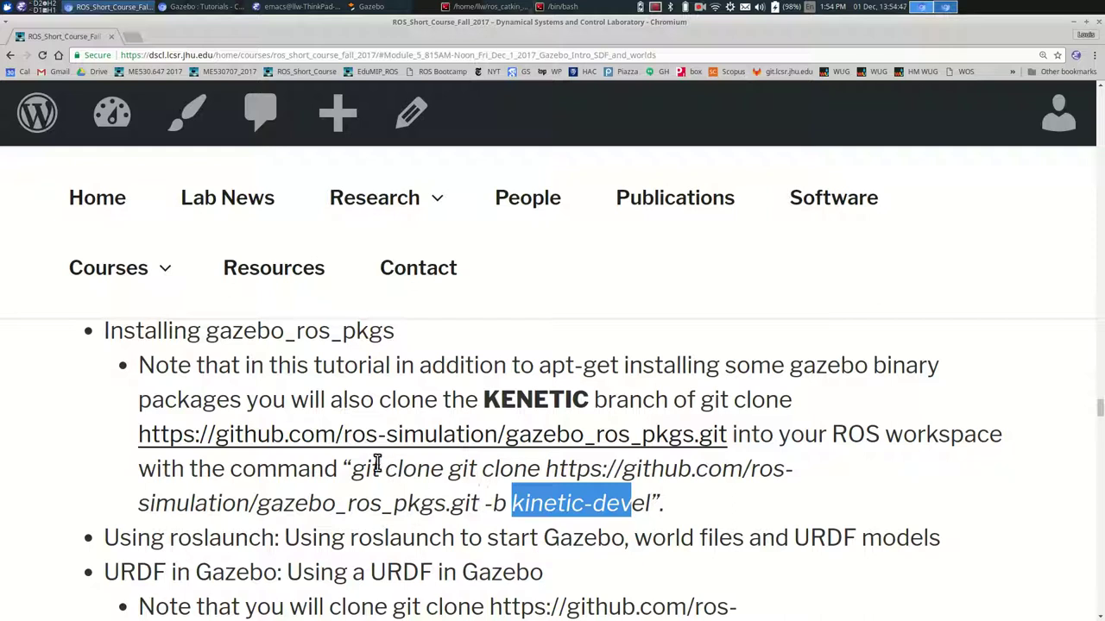
pyautogui.moveTo(492, 508); pyautogui.dragTo(676, 518)
# - Scroll down to the Assignment #5 RViz image of the edumip_body, wheelL and wheelR frames
pyautogui.scroll(2, 706, 538)
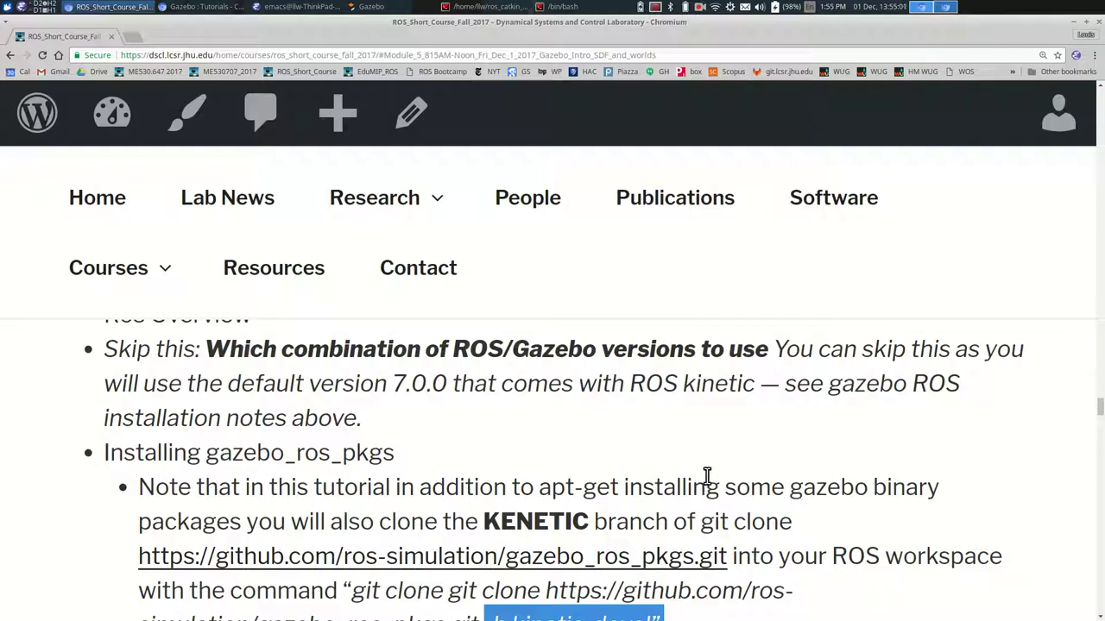
pyautogui.scroll(-5, 707, 514)
pyautogui.scroll(-5, 707, 518)
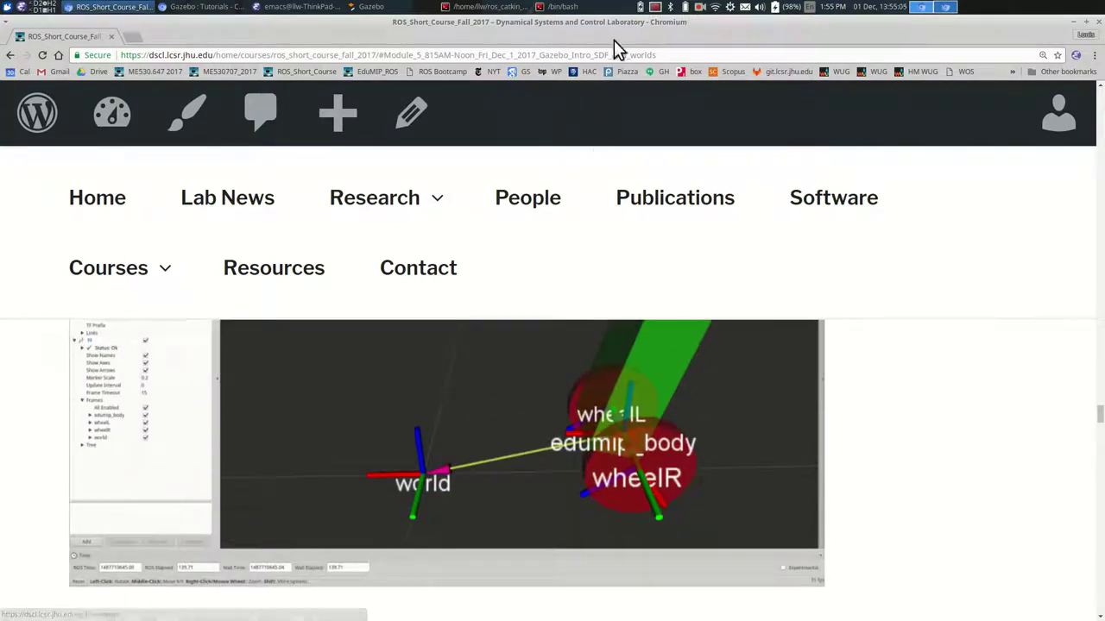
# - Shrink the Chromium window so the Gazebo simulation with the Pioneer 2DX robot shows
pyautogui.doubleClick(616, 23)
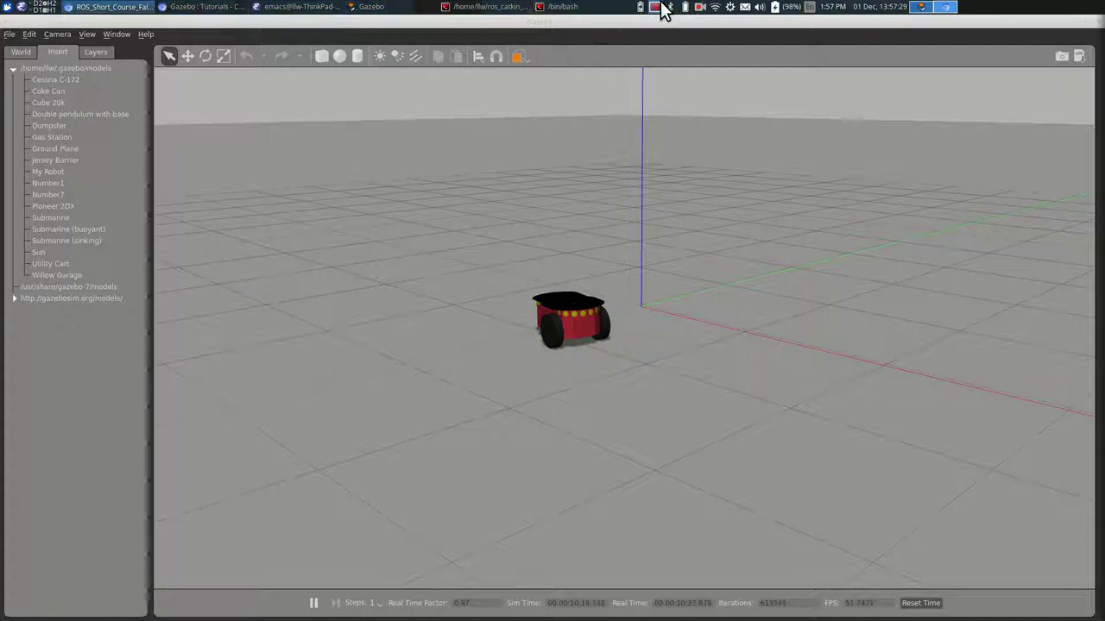
# - Bring the two-pane ros_catkin terminal forward, close its upper pane, and clear the screen
pyautogui.click(552, 8)
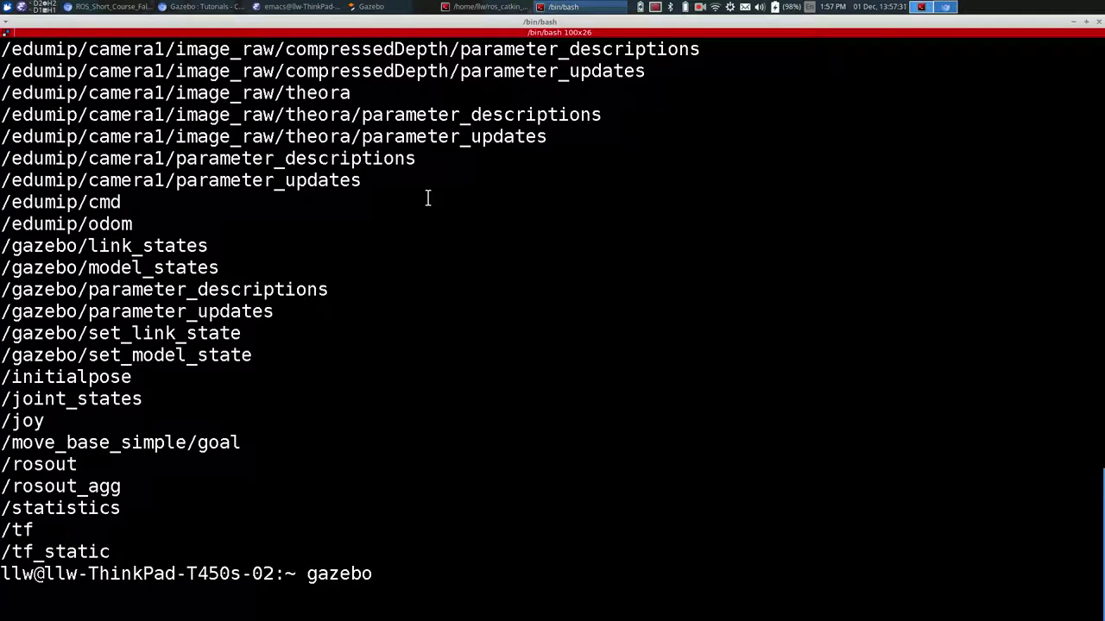
pyautogui.click(488, 9)
pyautogui.write('cd llw/')
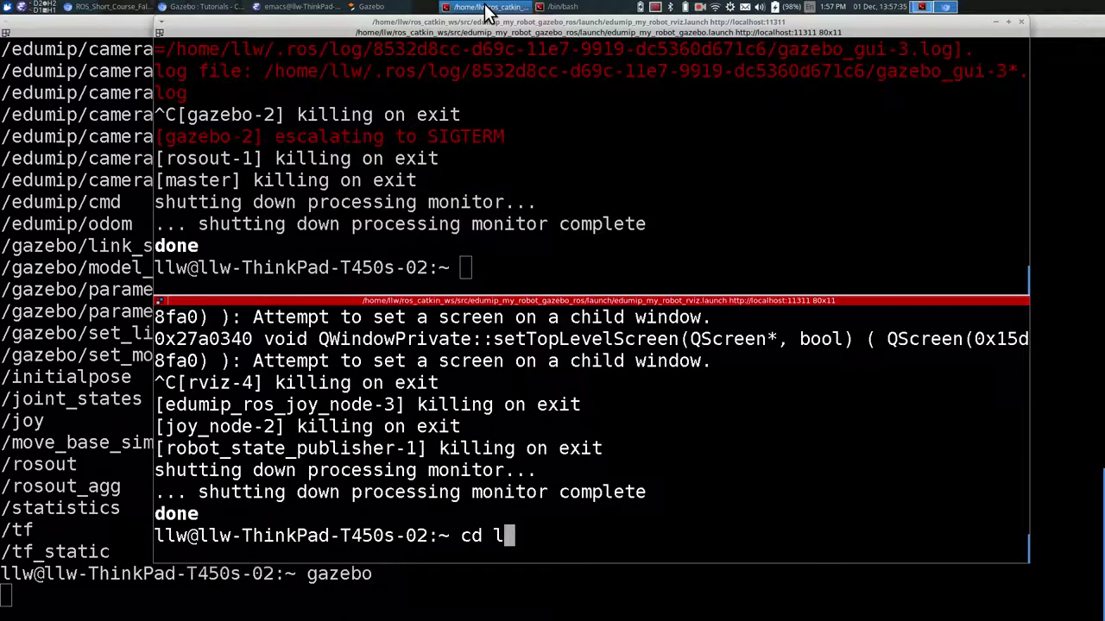
pyautogui.click(526, 188)
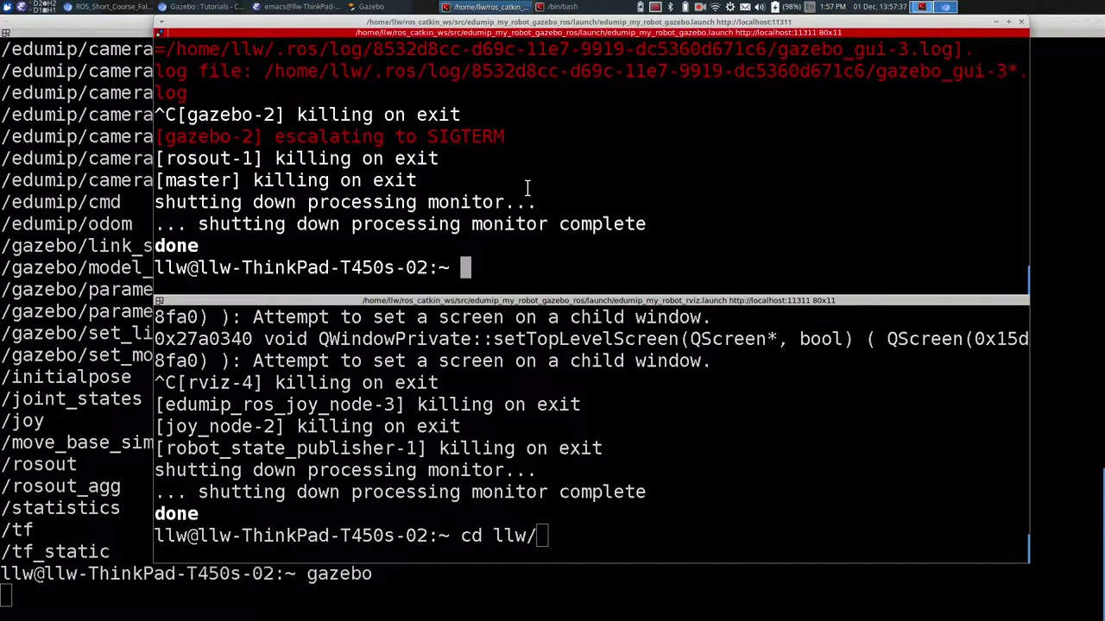
pyautogui.hotkey('ctrl', 'd')
pyautogui.hotkey('ctrl', 'l')
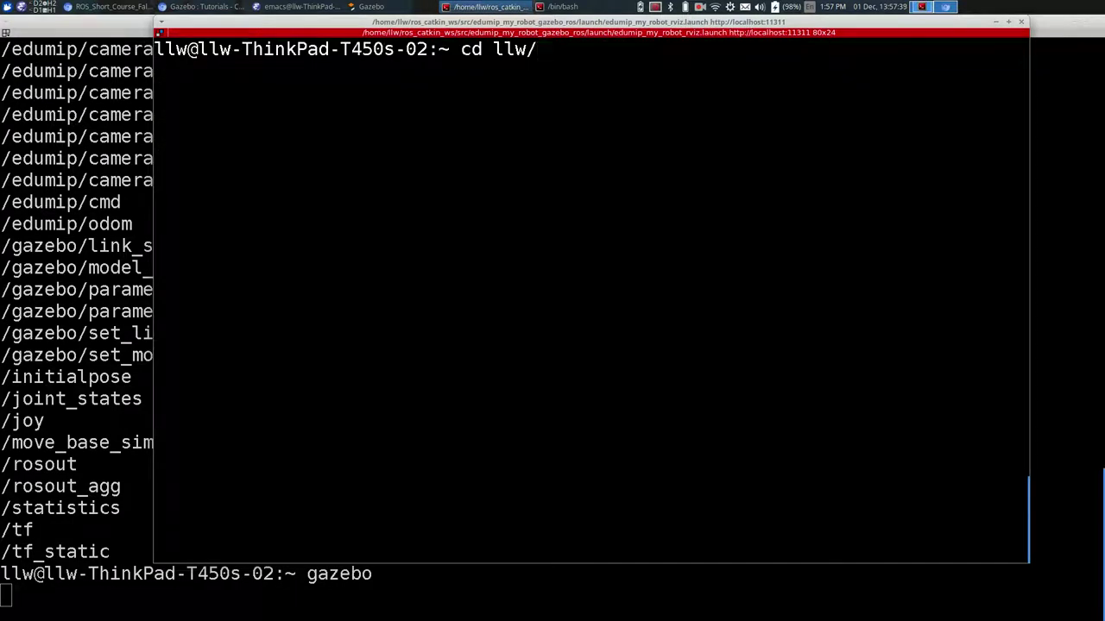
# - Change into ~/ros_catkin_ws/src/edumip_my_robot_gazebo_ros using Tab completion
pyautogui.press('BackSpace')
pyautogui.press('BackSpace')
pyautogui.press('BackSpace')
pyautogui.press('BackSpace')
pyautogui.write('ros_catkin_ws/s')
pyautogui.press('BackSpace')
pyautogui.write('/s')
pyautogui.press('Tab')
pyautogui.write('edu')
pyautogui.press('Tab')
pyautogui.write('my')
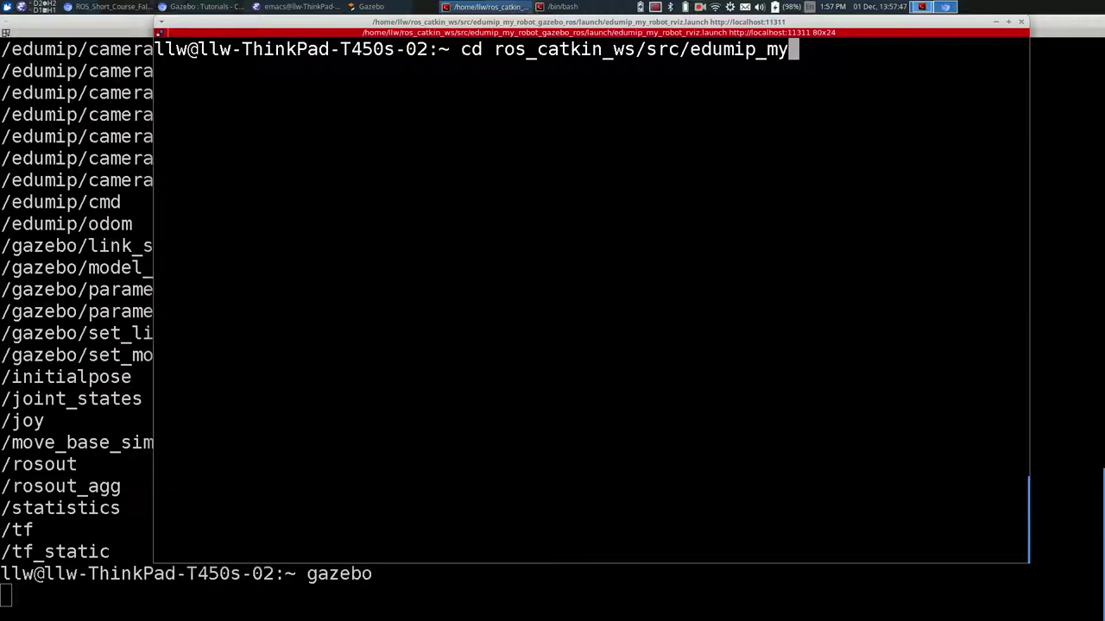
pyautogui.press('Tab')
pyautogui.write('_g')
pyautogui.press('Tab')
pyautogui.press('Return')
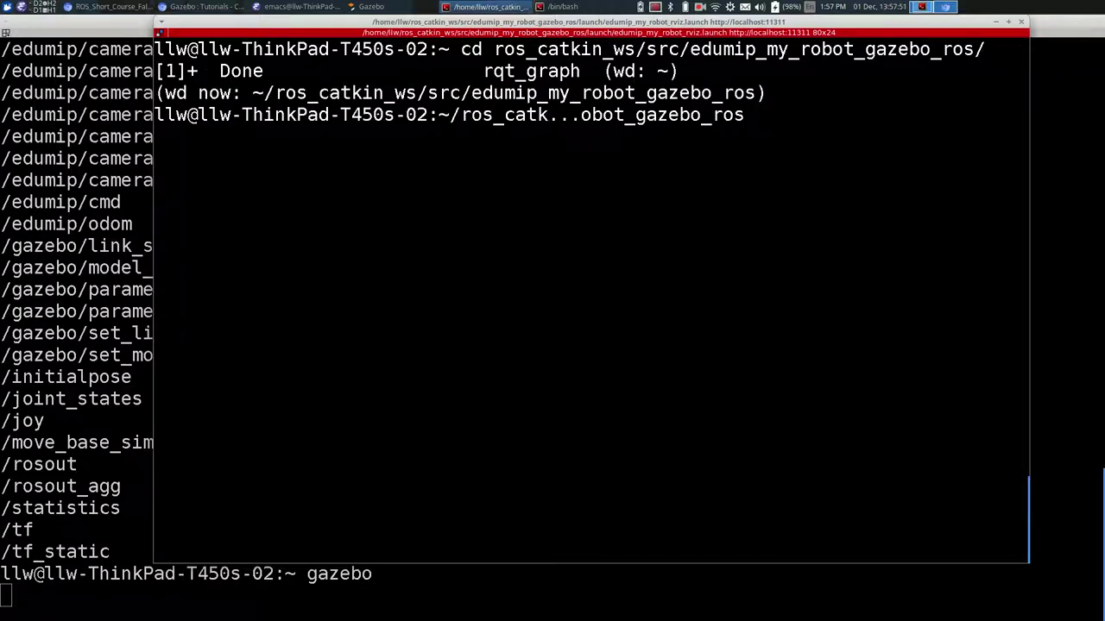
# - Prepare the command 'emacs launch/edumip_my_robot_gazebo.launch' at the prompt
pyautogui.write('emacs ')
pyautogui.write('l')
pyautogui.press('Tab')
pyautogui.write('e')
pyautogui.press('Tab')
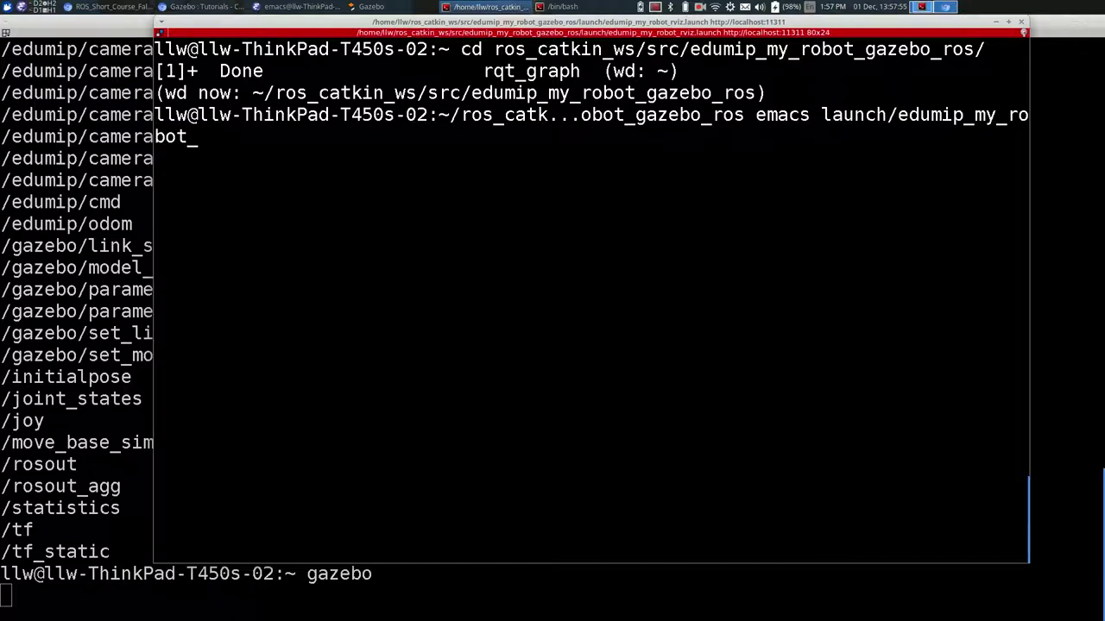
pyautogui.write('l')
pyautogui.press('BackSpace')
pyautogui.write('g')
pyautogui.press('Tab')
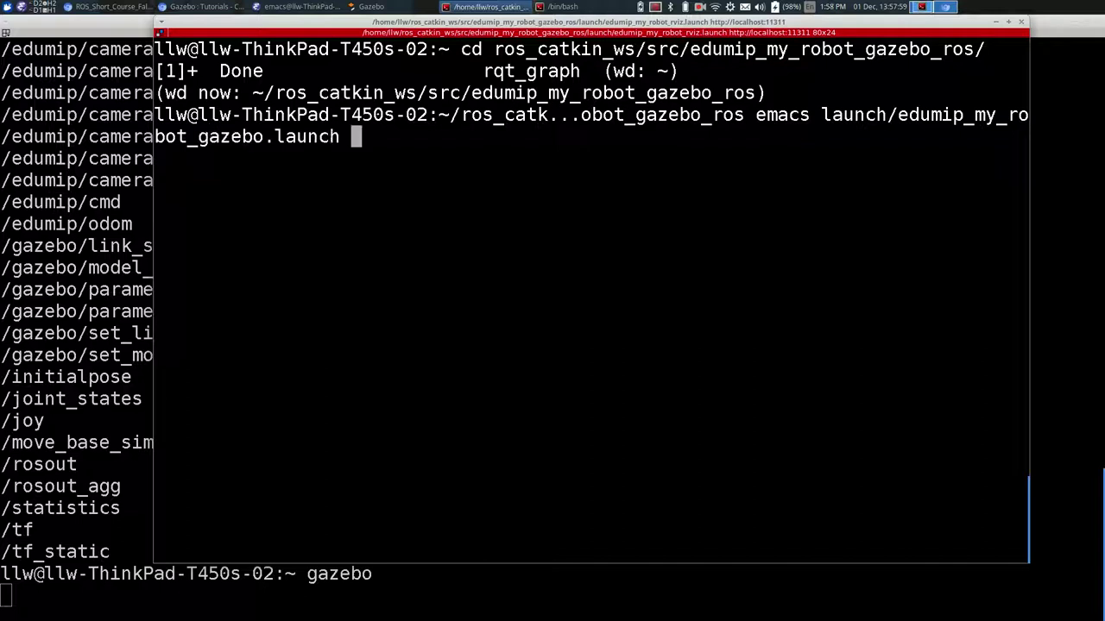
# - Run emacs on edumip_my_robot_gazebo.launch in the background and move its window off-screen right
pyautogui.write('&')
pyautogui.press('Return')
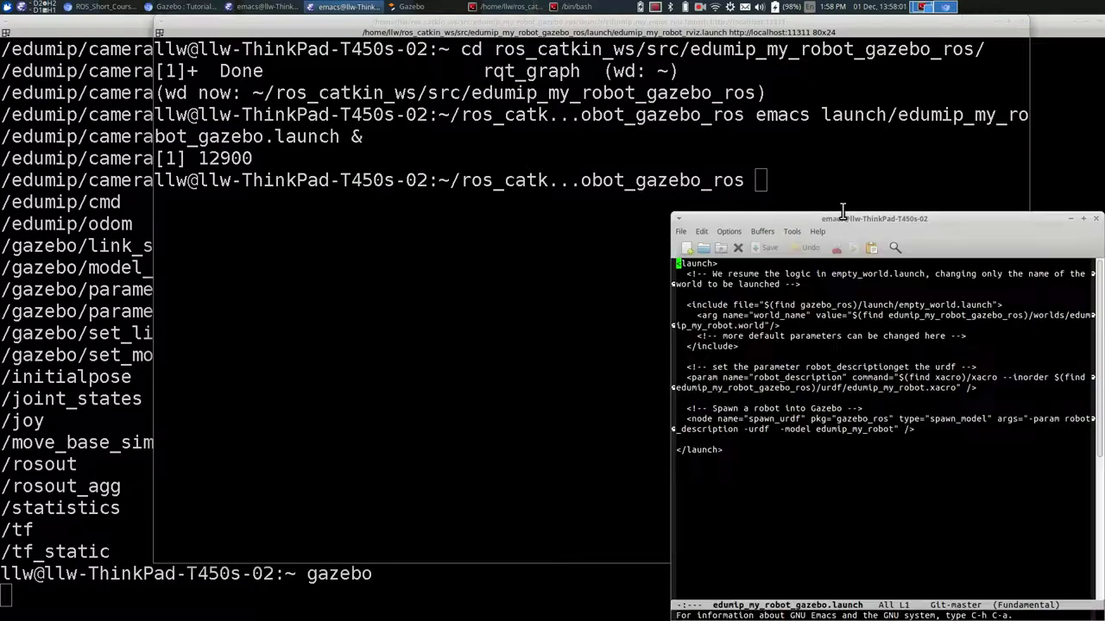
pyautogui.moveTo(836, 218); pyautogui.dragTo(1104, 217)
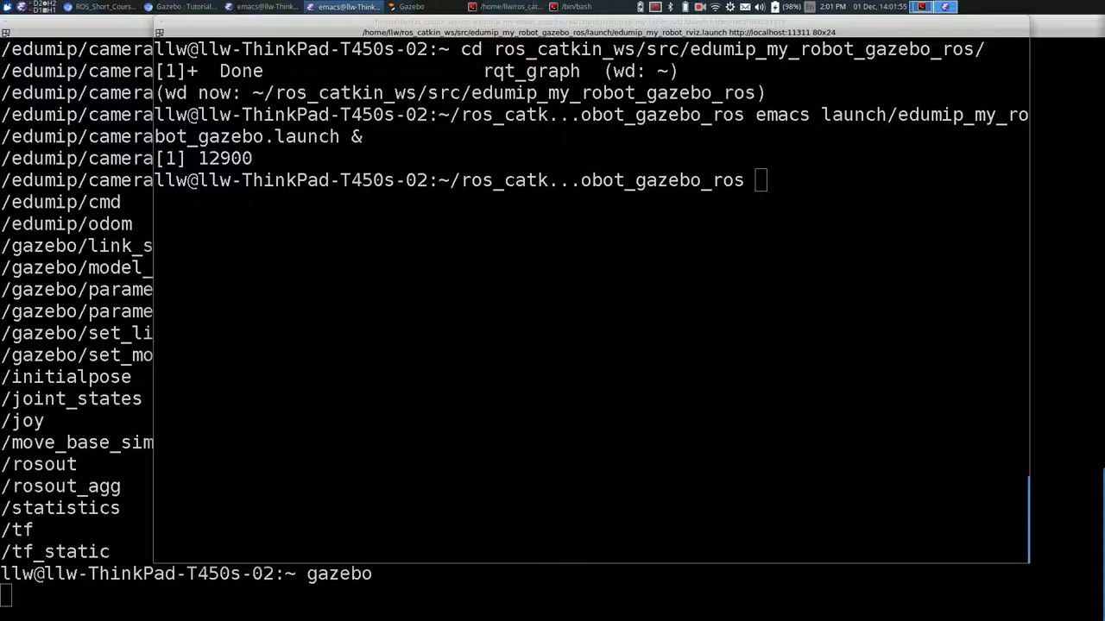
# - Quit Emacs with Ctrl+X Ctrl+C to return to the shell prompt
pyautogui.hotkey('ctrl', 'x')
pyautogui.hotkey('ctrl', 'c')
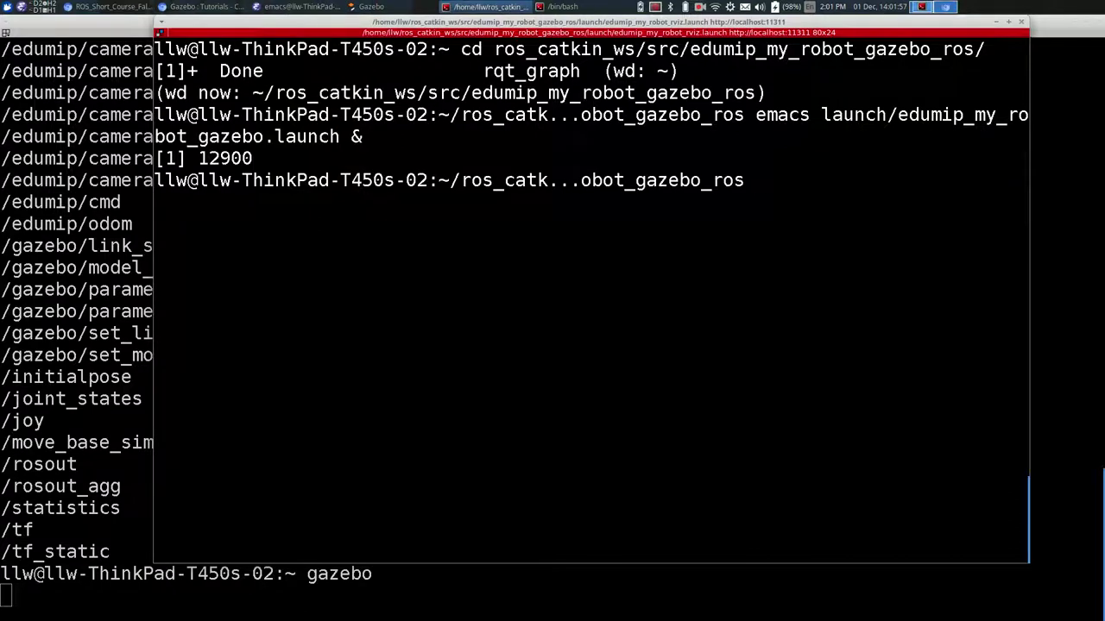